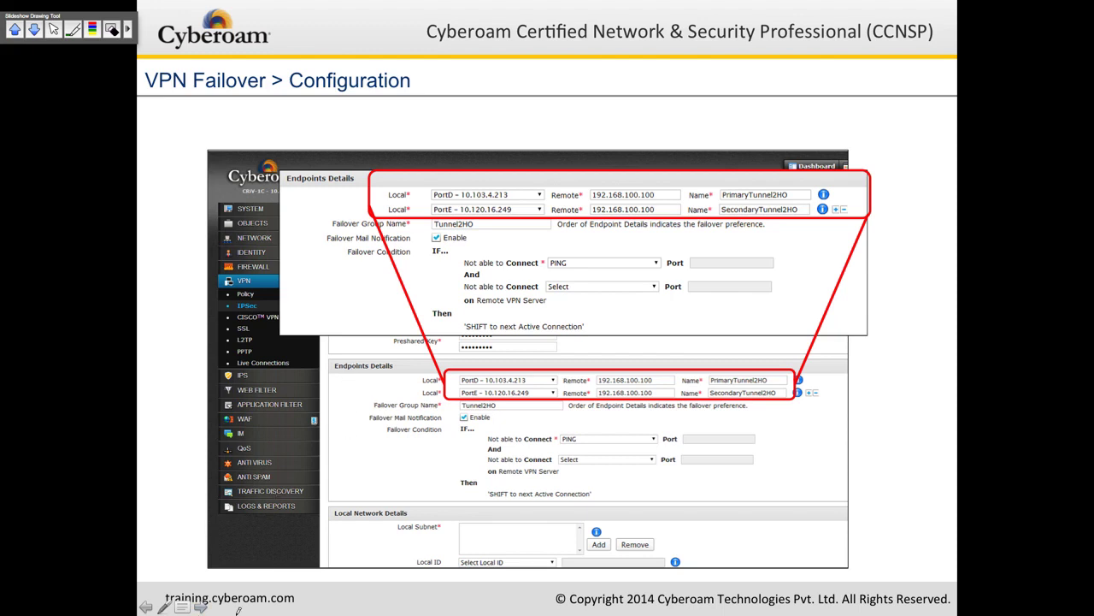
Step: Advance the slideshow from VPN Failover to the VPN agenda slide, which highlights Mobile VPN
{"action": "key", "text": "Right"}
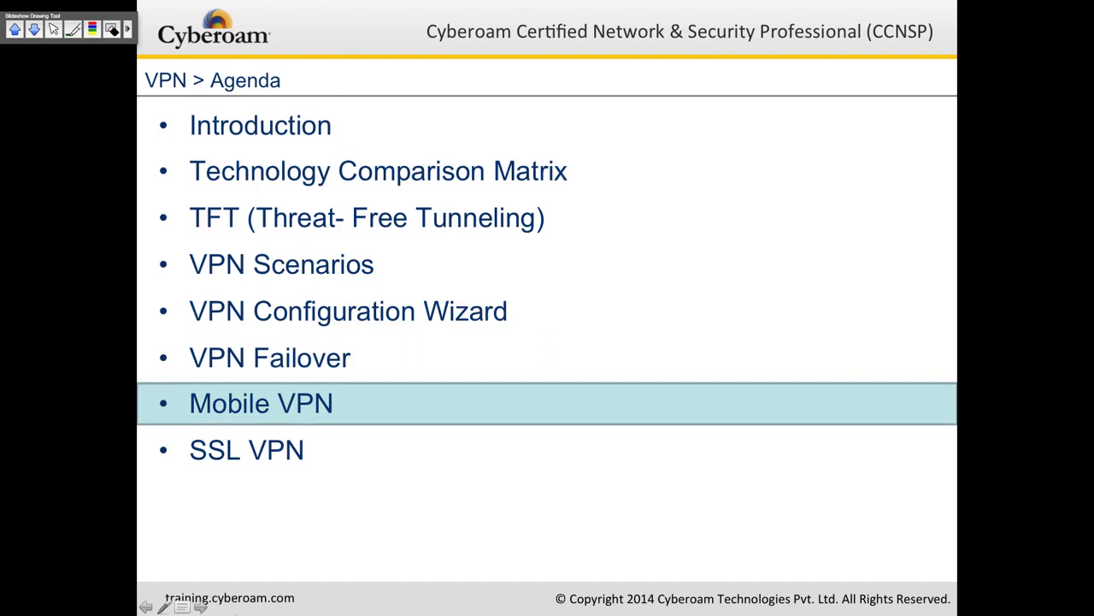
Step: Move to the Mobile VPN slide and underline the Apple iOS and Android supported protocols
{"action": "key", "text": "Right"}
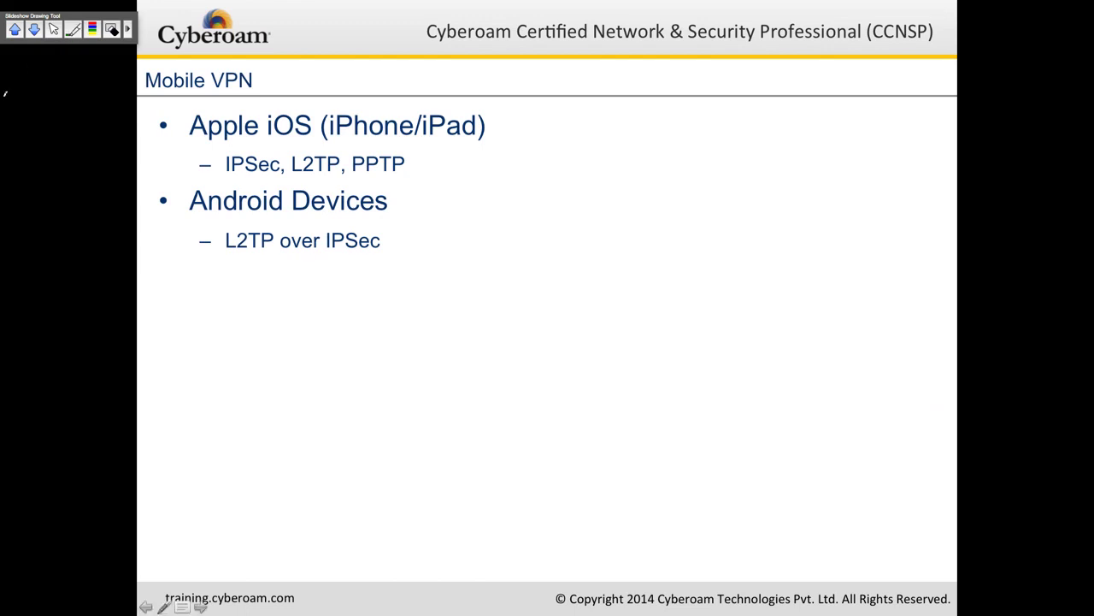
{"action": "left_click_drag", "start_coordinate": [225, 177], "coordinate": [383, 178]}
{"action": "left_click_drag", "start_coordinate": [222, 265], "coordinate": [374, 262]}
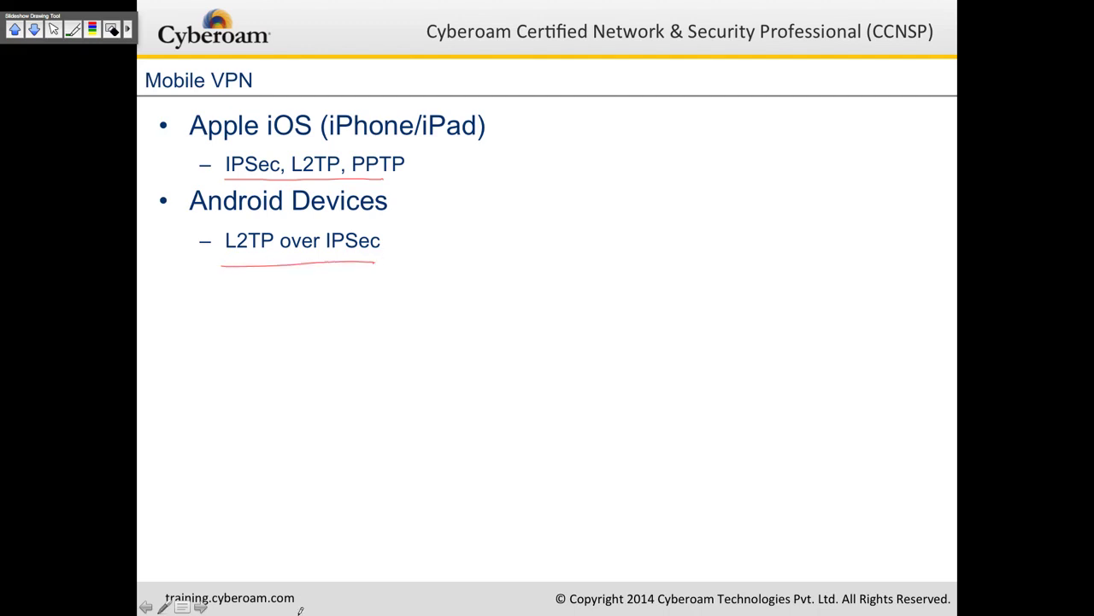
Step: Advance through the Mobile VPN slides to the Cisco VPN Client settings slide with the pen ready
{"action": "key", "text": "Right"}
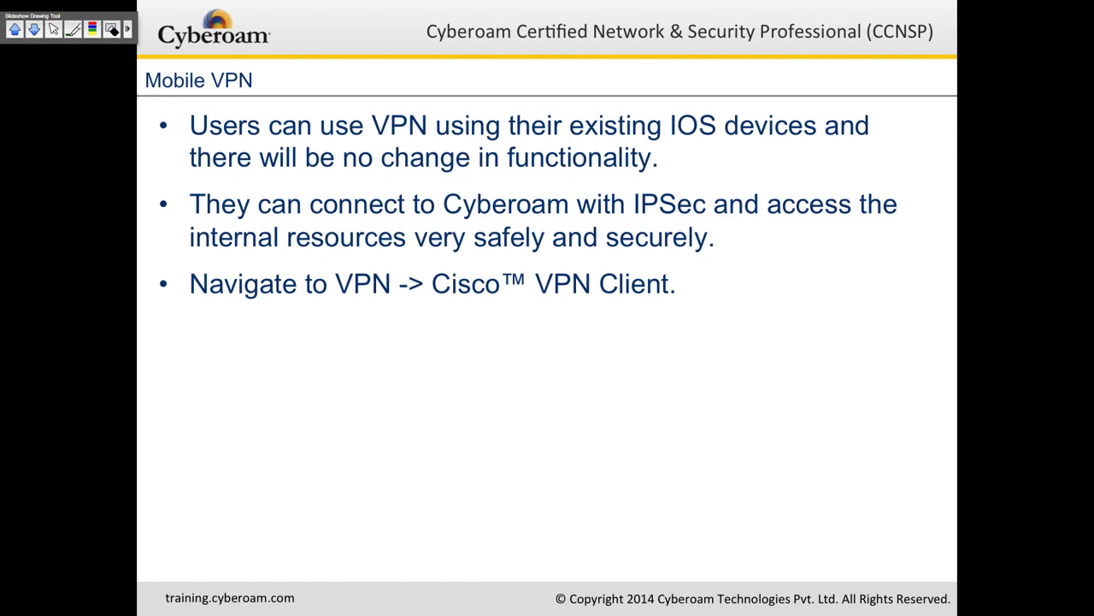
{"action": "left_click", "coordinate": [74, 31]}
{"action": "left_click", "coordinate": [6, 68]}
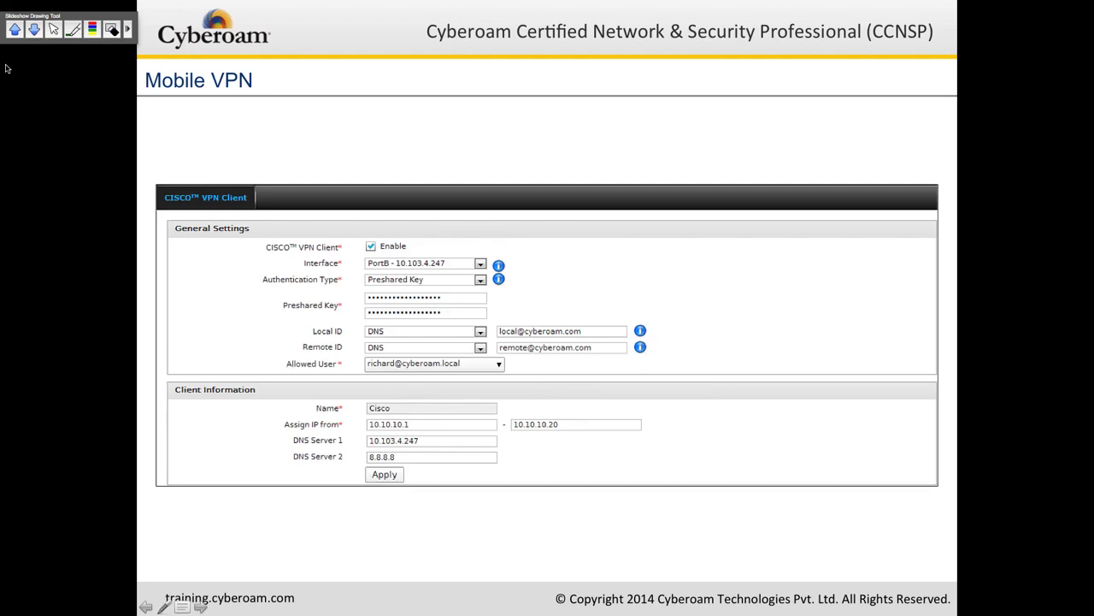
{"action": "left_click", "coordinate": [72, 29]}
Step: Step through the Apple iOS Settings, General, VPN and IPSec screenshots, then reach the Android slide
{"action": "key", "text": "Right"}
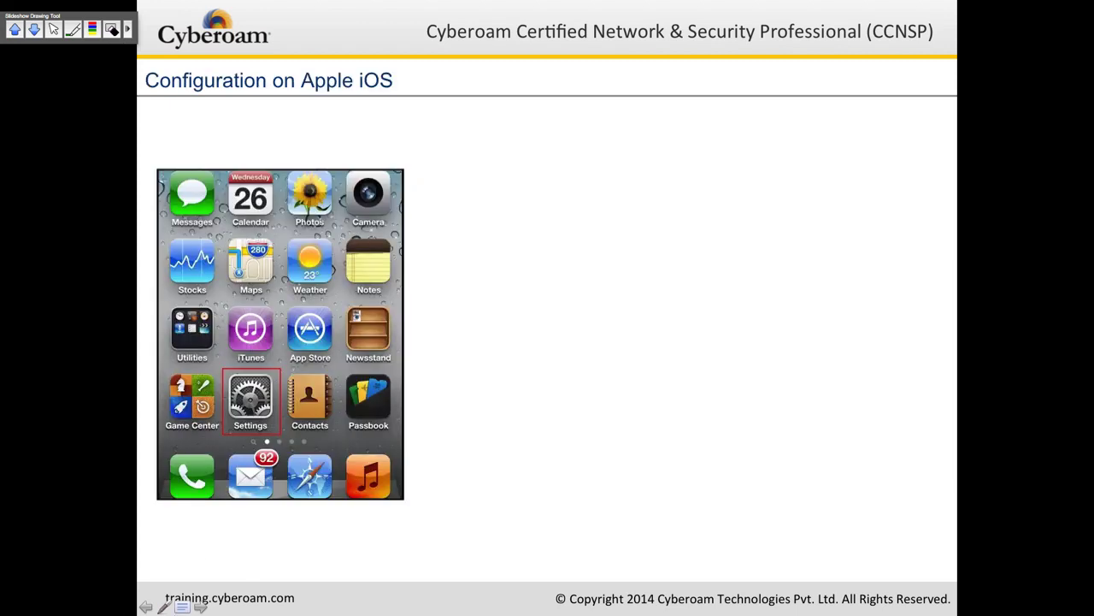
{"action": "key", "text": "Right"}
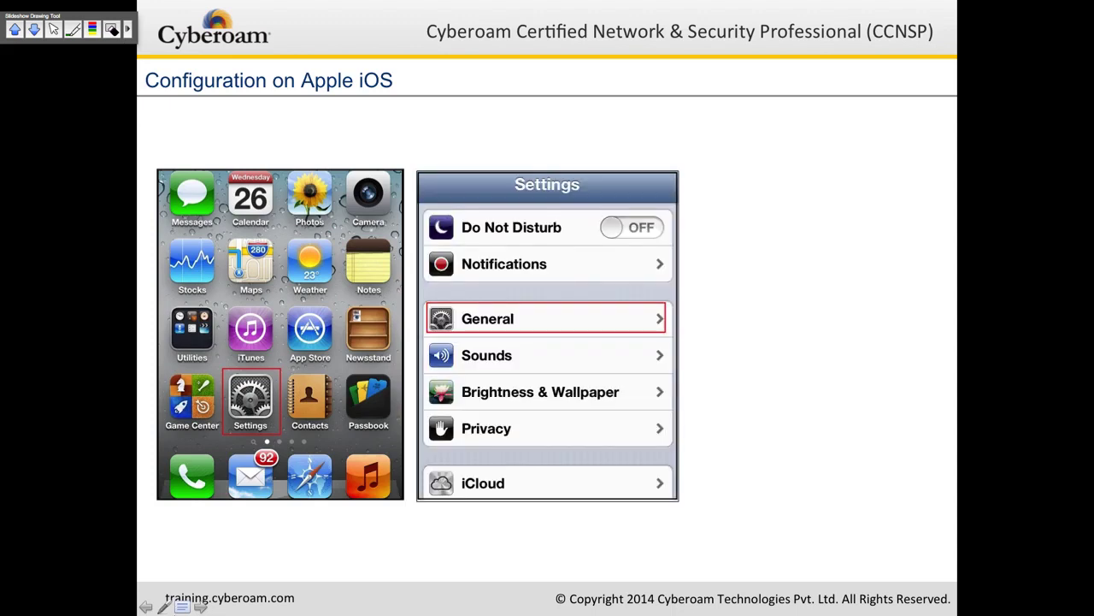
{"action": "key", "text": "Right"}
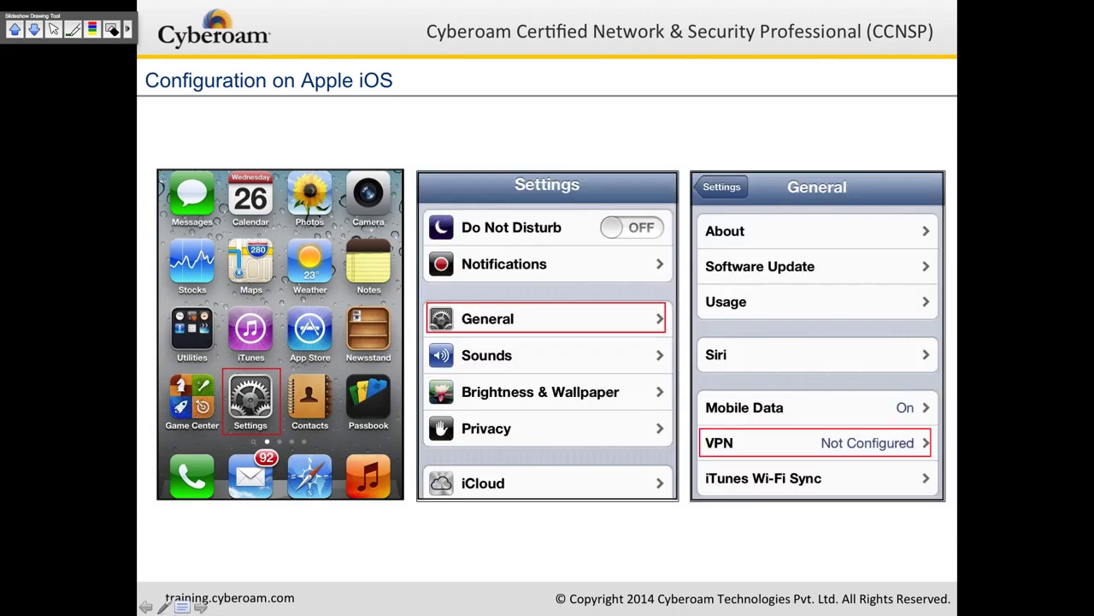
{"action": "key", "text": "Right"}
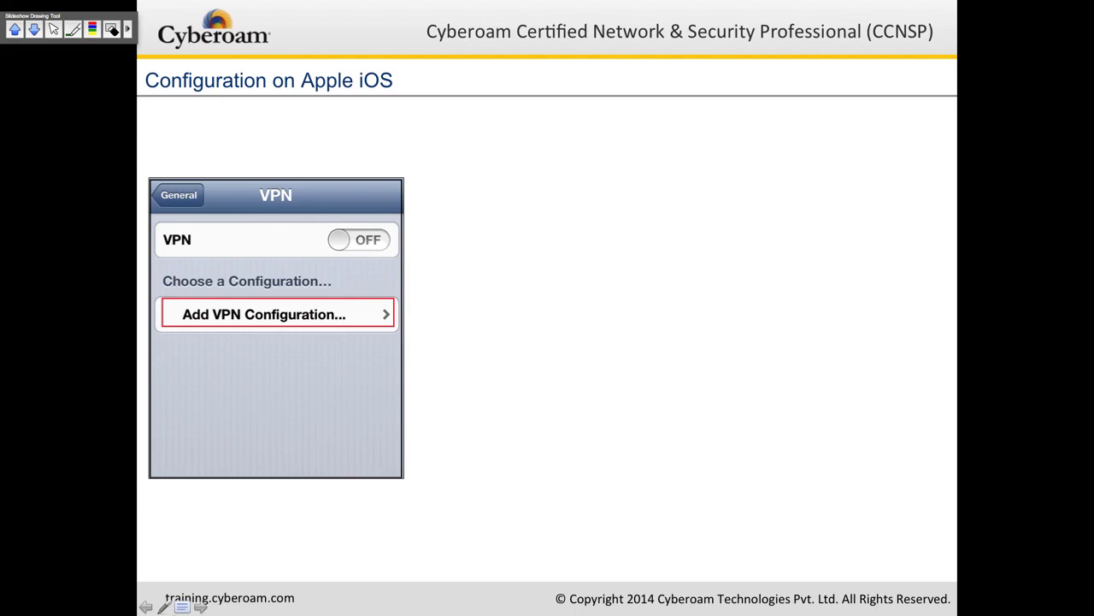
{"action": "key", "text": "Right"}
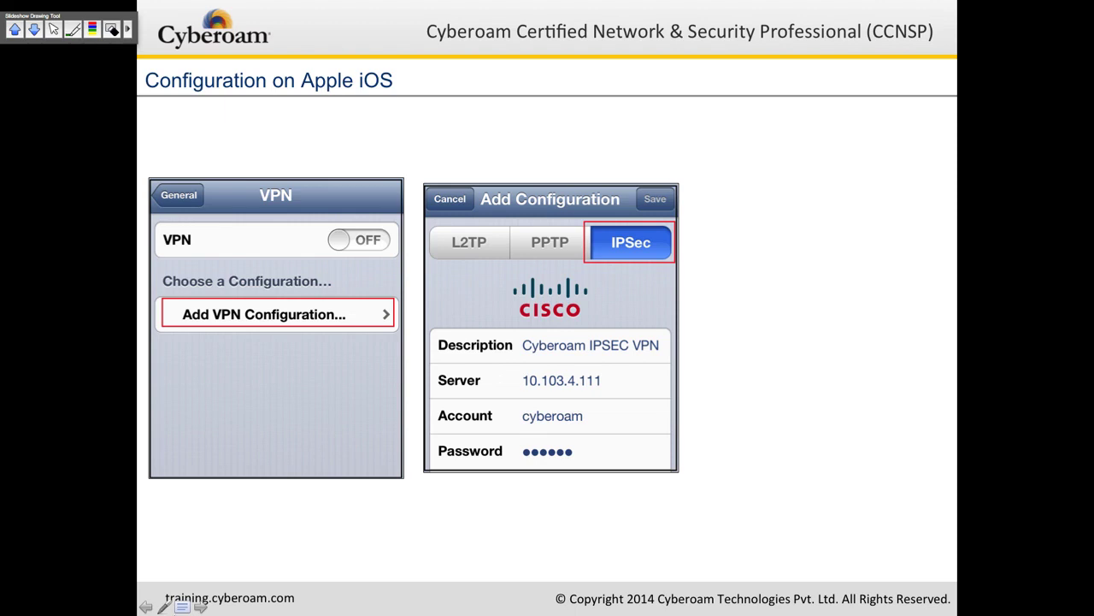
{"action": "key", "text": "Right"}
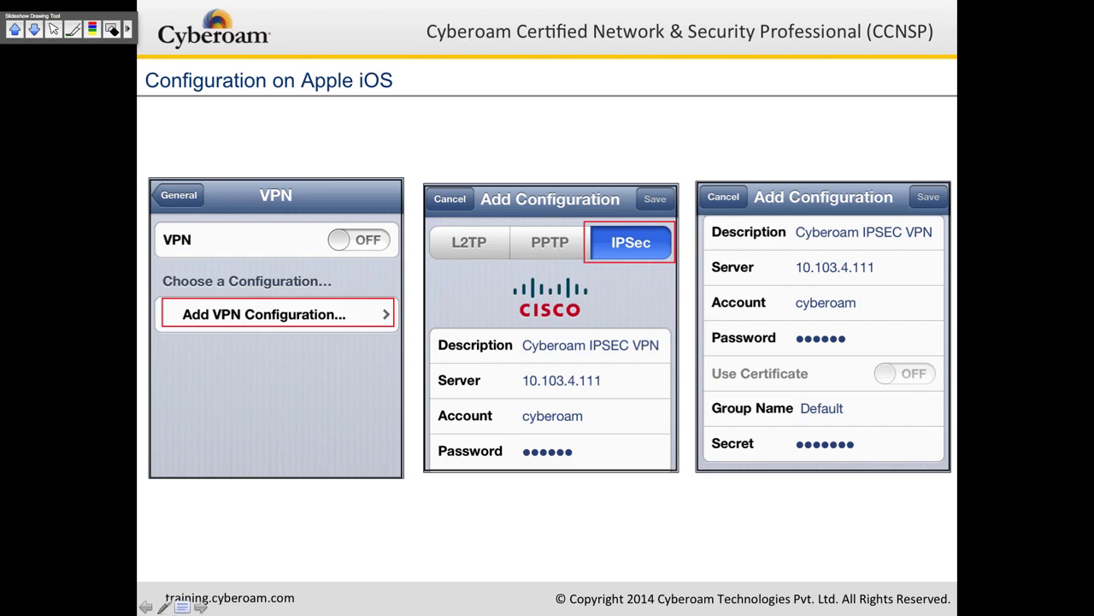
{"action": "key", "text": "Right"}
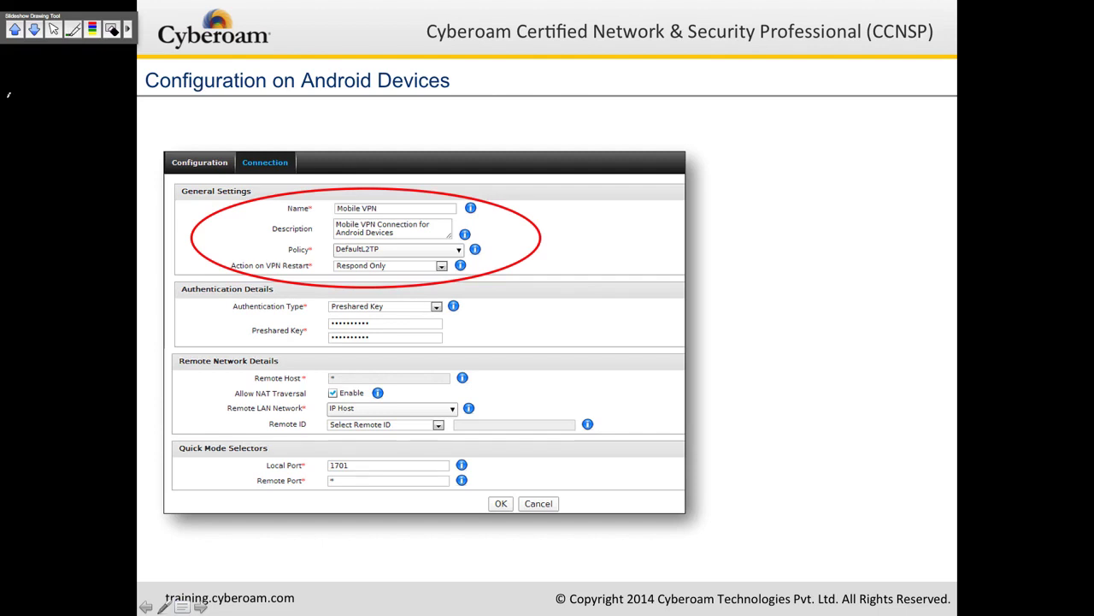
Step: Circle the Mobile VPN name, DefaultL2TP policy and asterisk Remote Host, then advance toward Labs
{"action": "mouse_move", "coordinate": [331, 205]}
{"action": "left_mouse_down"}
{"action": "mouse_move", "coordinate": [376, 214]}
{"action": "mouse_move", "coordinate": [316, 208]}
{"action": "left_mouse_up"}
{"action": "mouse_move", "coordinate": [331, 243]}
{"action": "left_mouse_down"}
{"action": "mouse_move", "coordinate": [392, 242]}
{"action": "mouse_move", "coordinate": [330, 244]}
{"action": "left_mouse_up"}
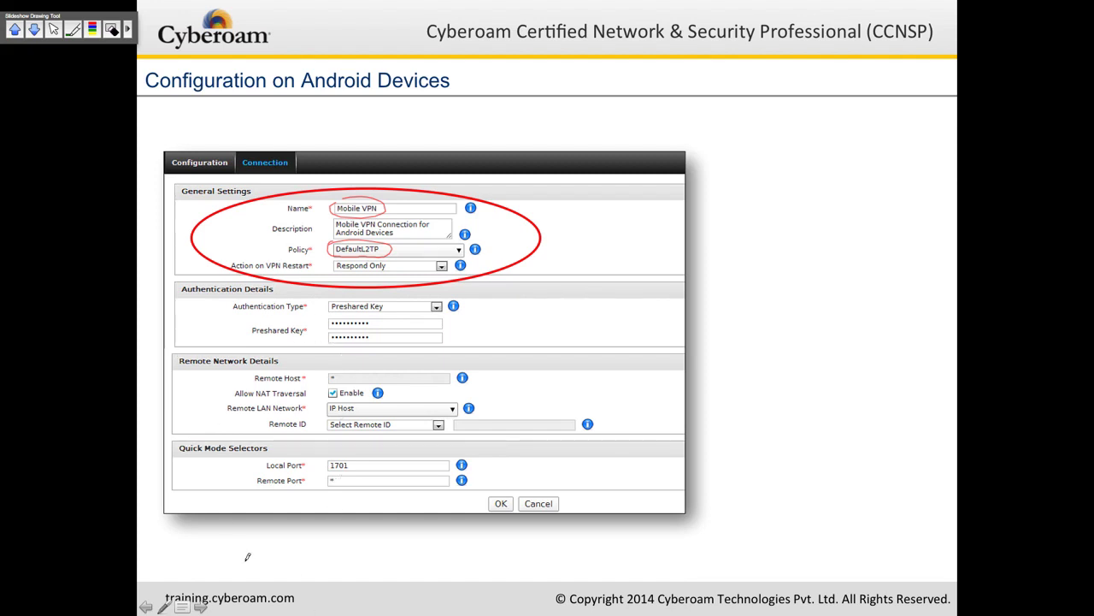
{"action": "mouse_move", "coordinate": [326, 368]}
{"action": "left_mouse_down"}
{"action": "mouse_move", "coordinate": [340, 381]}
{"action": "mouse_move", "coordinate": [323, 371]}
{"action": "left_mouse_up"}
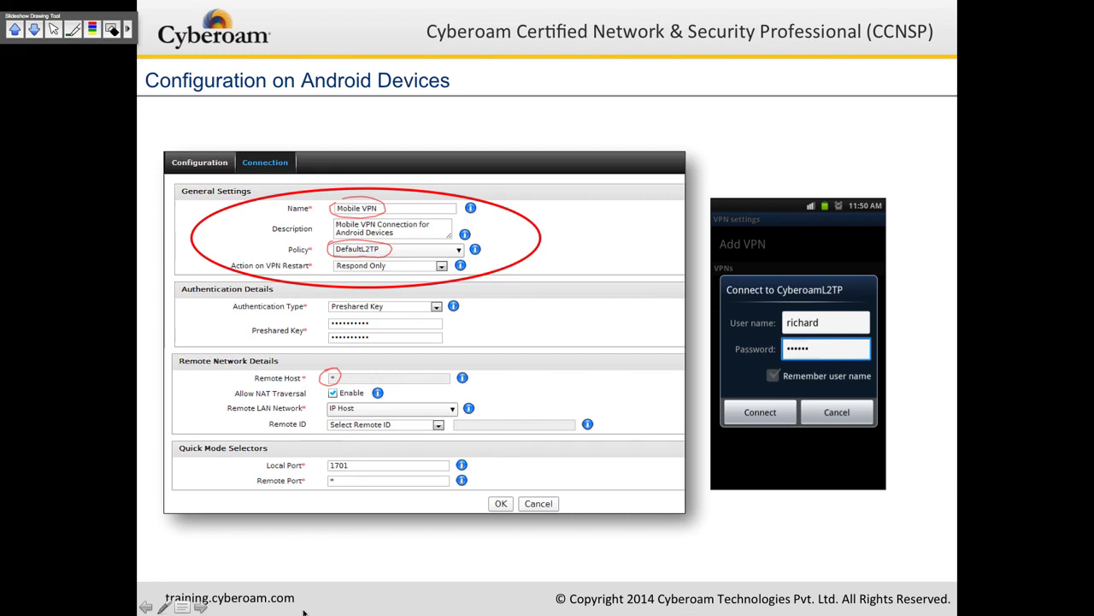
{"action": "key", "text": "Right"}
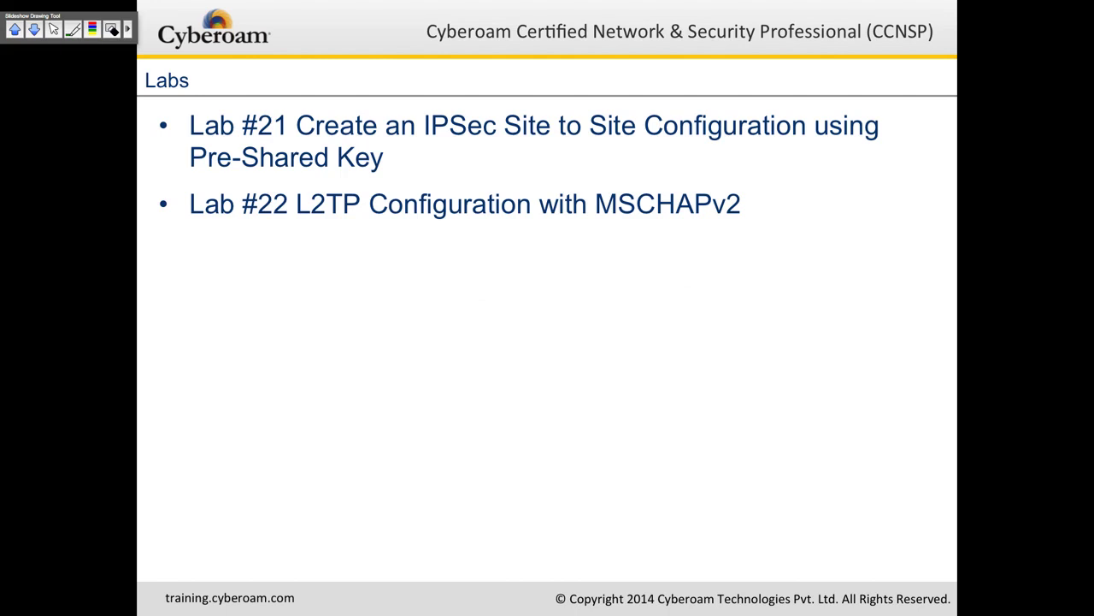
Step: Exit the slideshow and restore the browser showing the Cyberoam dashboard
{"action": "key", "text": "Escape"}
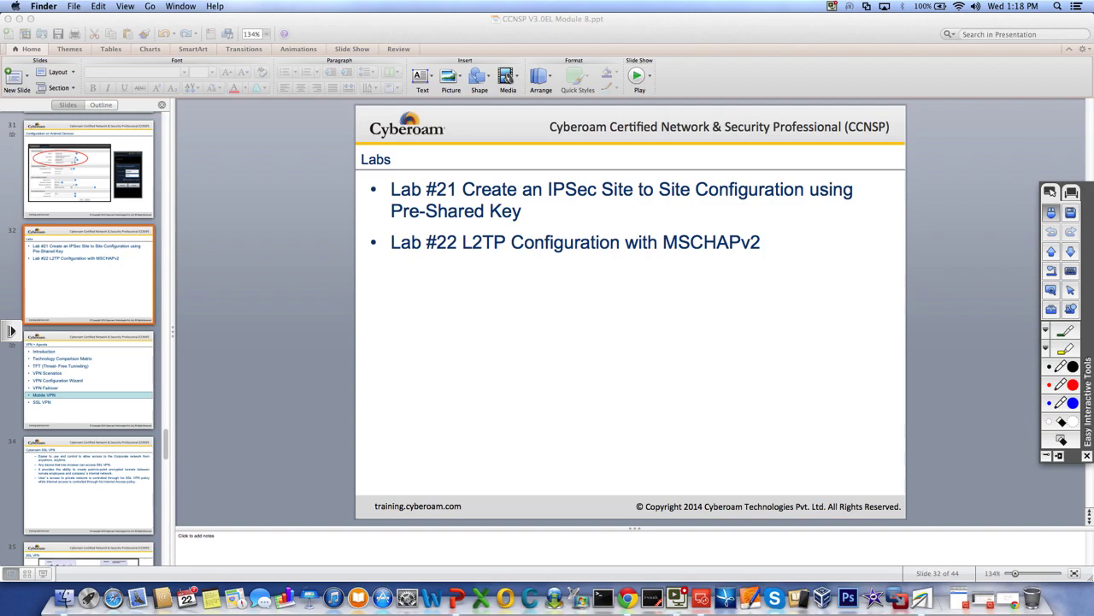
{"action": "left_click", "coordinate": [982, 599]}
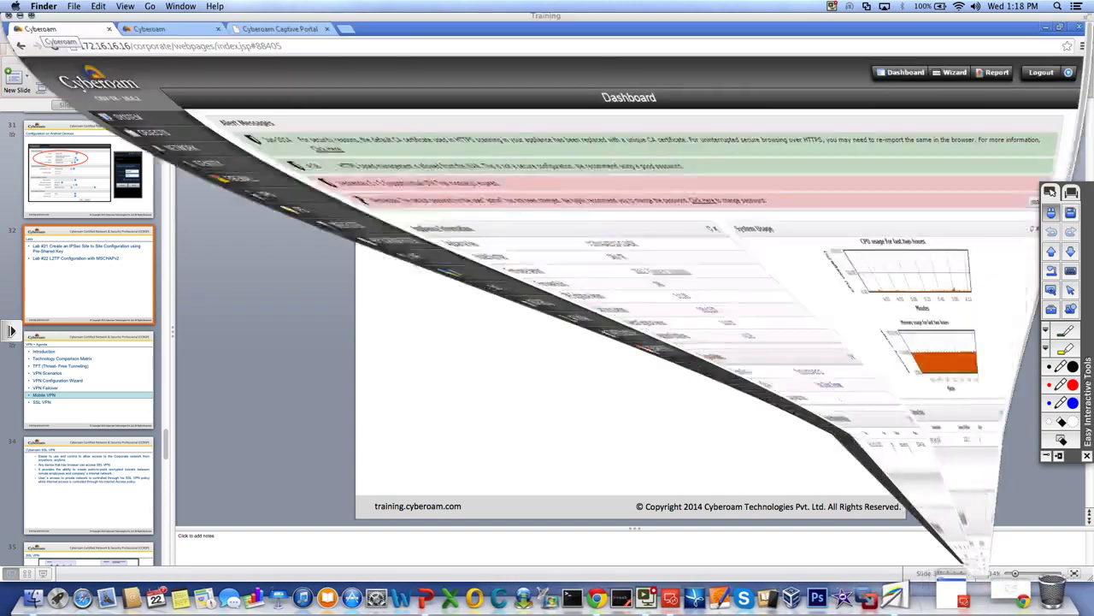
Step: Maximize the remote desktop and open VPN > Policy on the 172.16.16.16 appliance
{"action": "left_click", "coordinate": [1088, 19]}
{"action": "key", "text": "ctrl+Tab"}
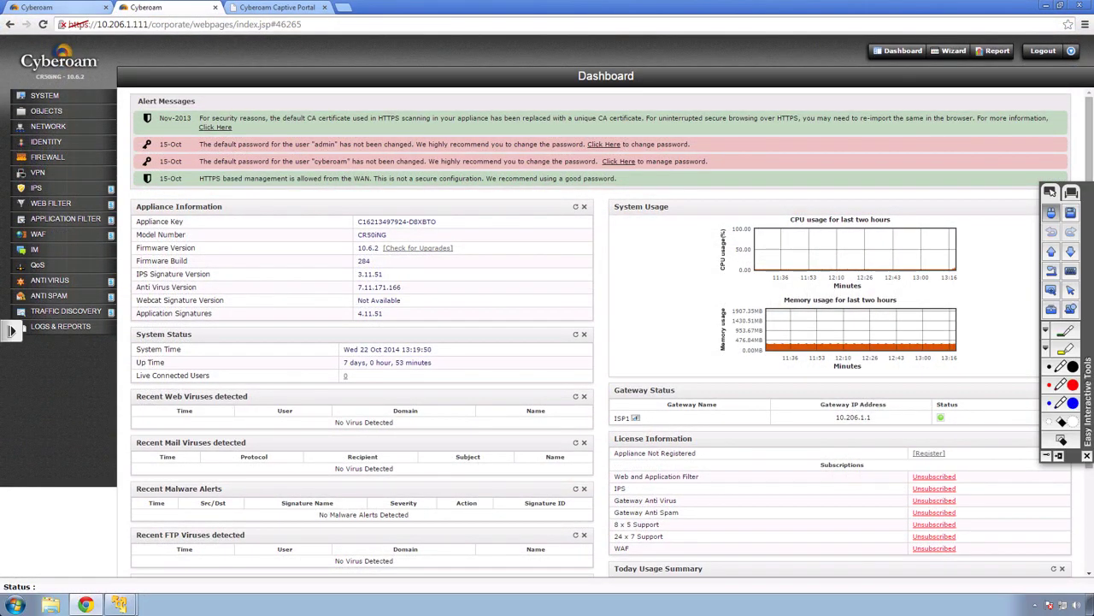
{"action": "key", "text": "ctrl+shift+Tab"}
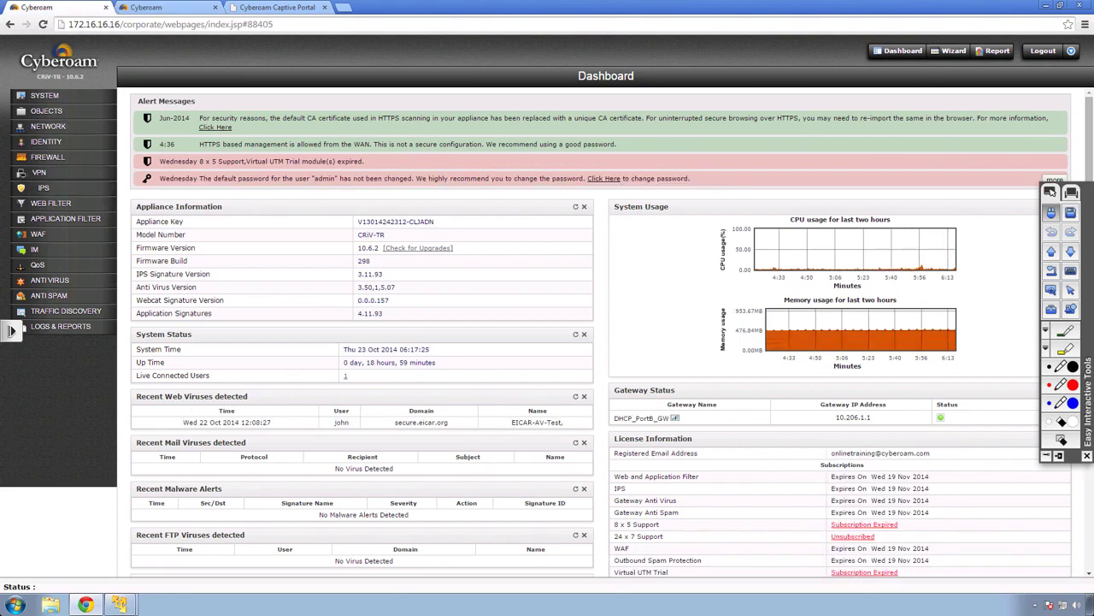
{"action": "left_click", "coordinate": [38, 172]}
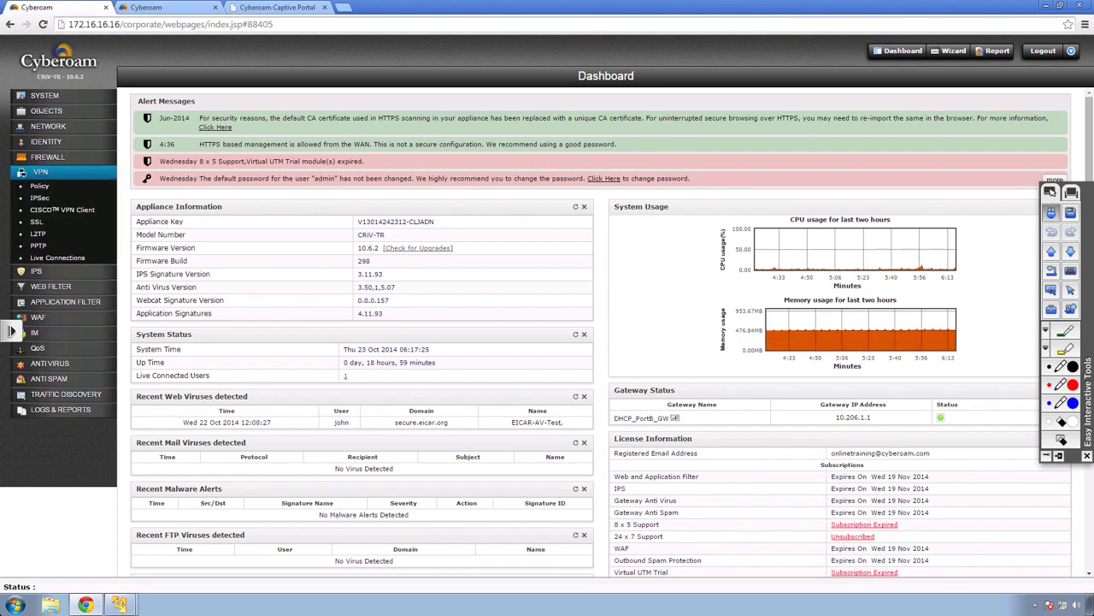
{"action": "left_click", "coordinate": [40, 186]}
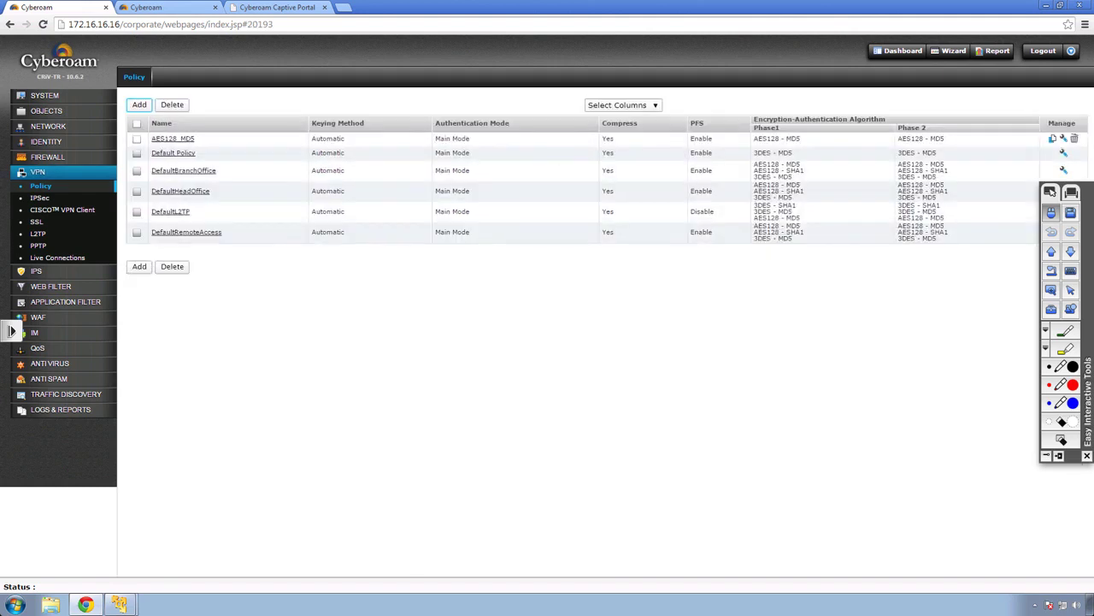
Step: Add a Site to Site IPSec connection named HO and enter the preshared key
{"action": "left_click", "coordinate": [40, 198]}
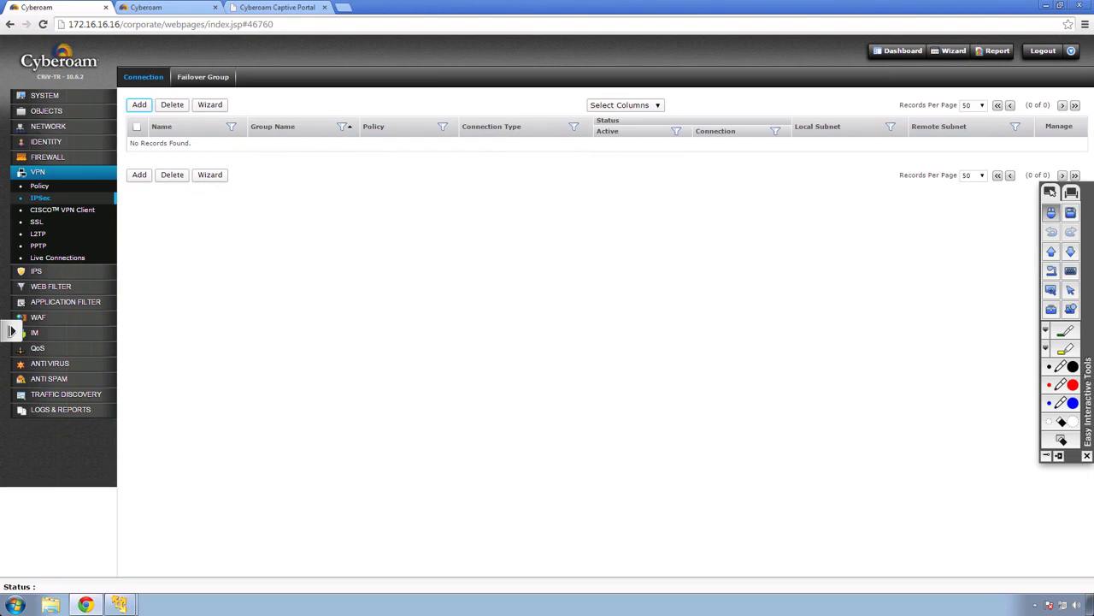
{"action": "left_click", "coordinate": [139, 104]}
{"action": "type", "text": "H"}
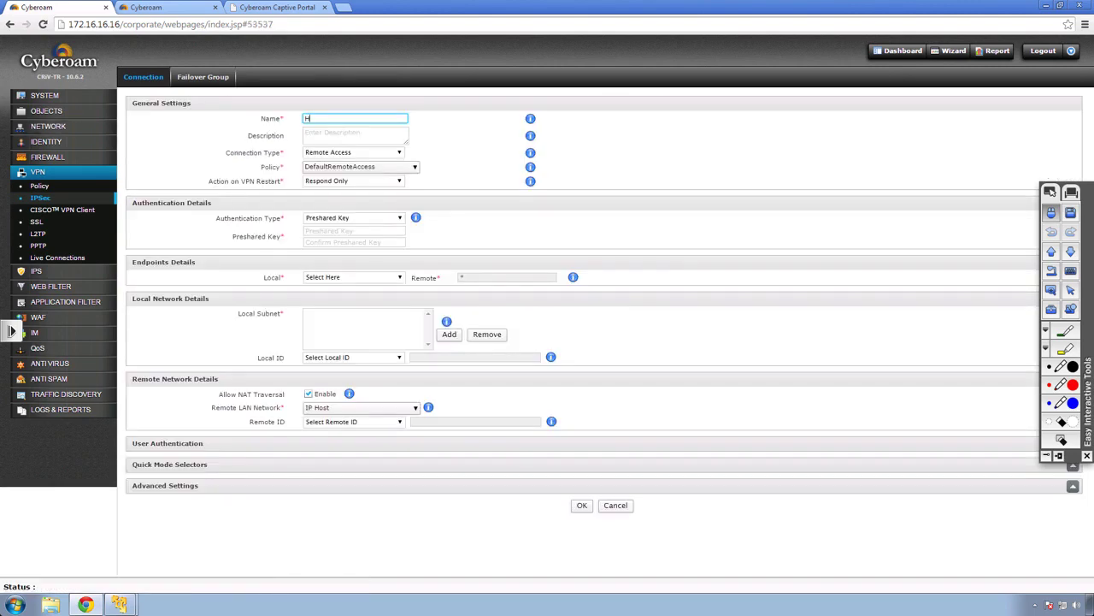
{"action": "type", "text": "O"}
{"action": "left_click", "coordinate": [352, 152]}
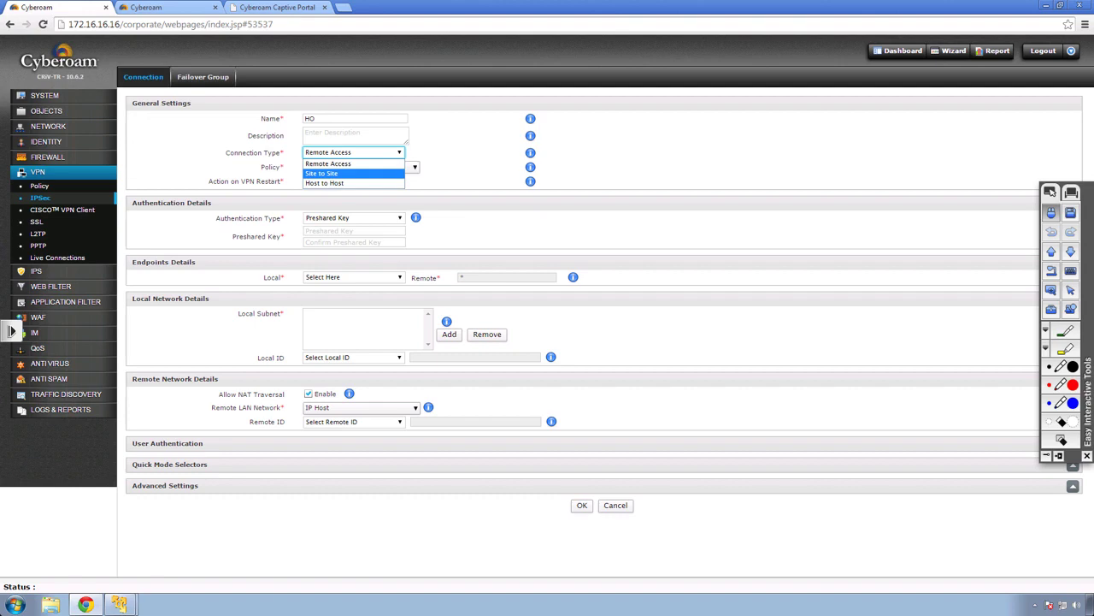
{"action": "key", "text": "Return"}
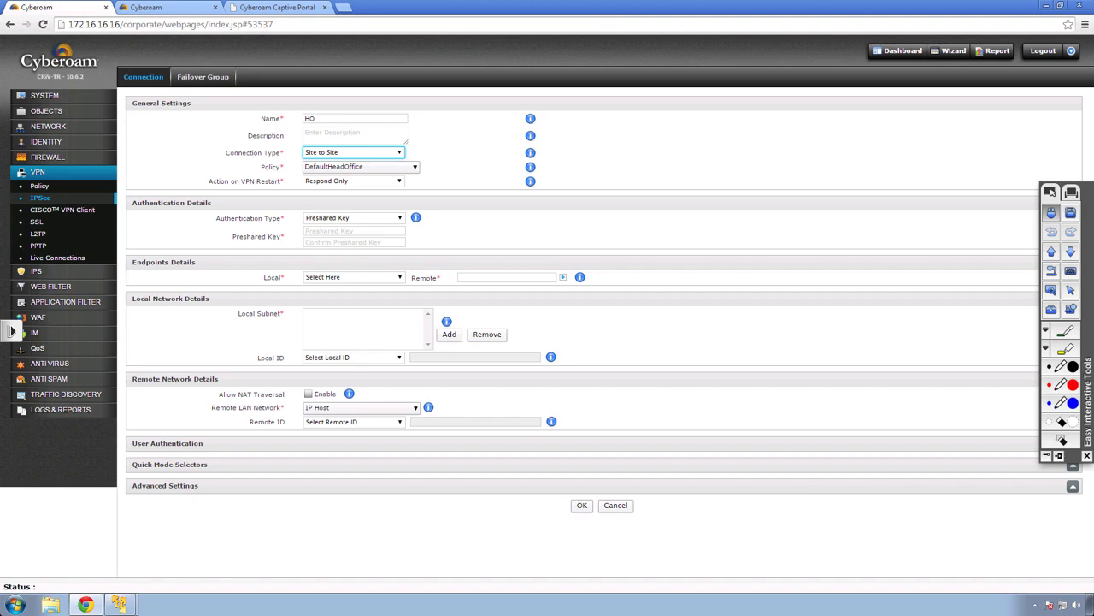
{"action": "left_click", "coordinate": [354, 230]}
{"action": "key", "text": "Tab"}
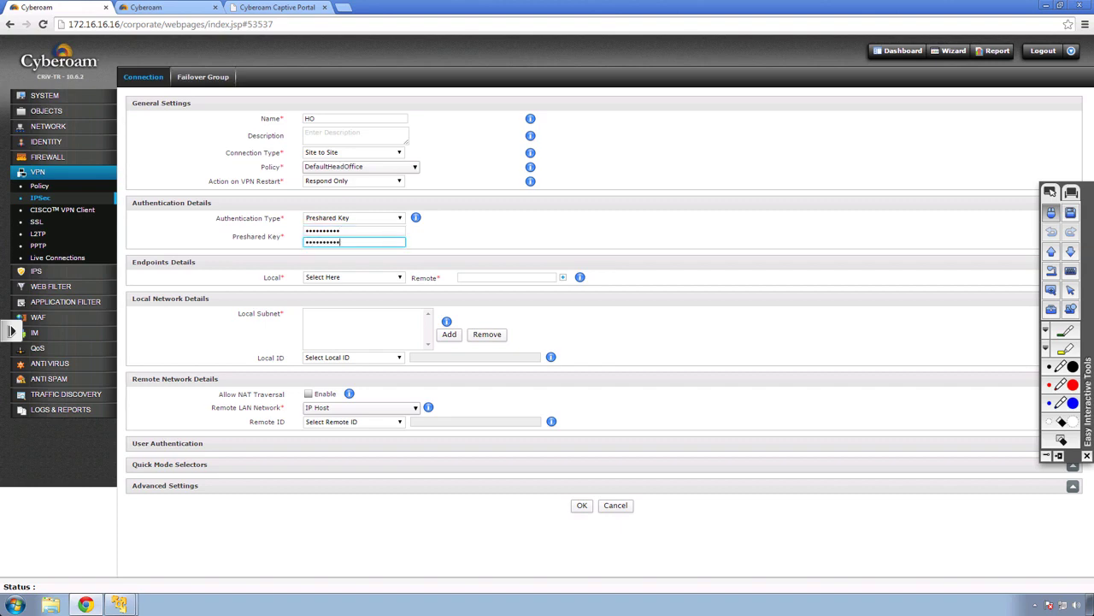
Step: Set local endpoint PortB - 10.206.1.113, remote endpoint 10.206.1.111, and start adding a local subnet
{"action": "left_click", "coordinate": [352, 277]}
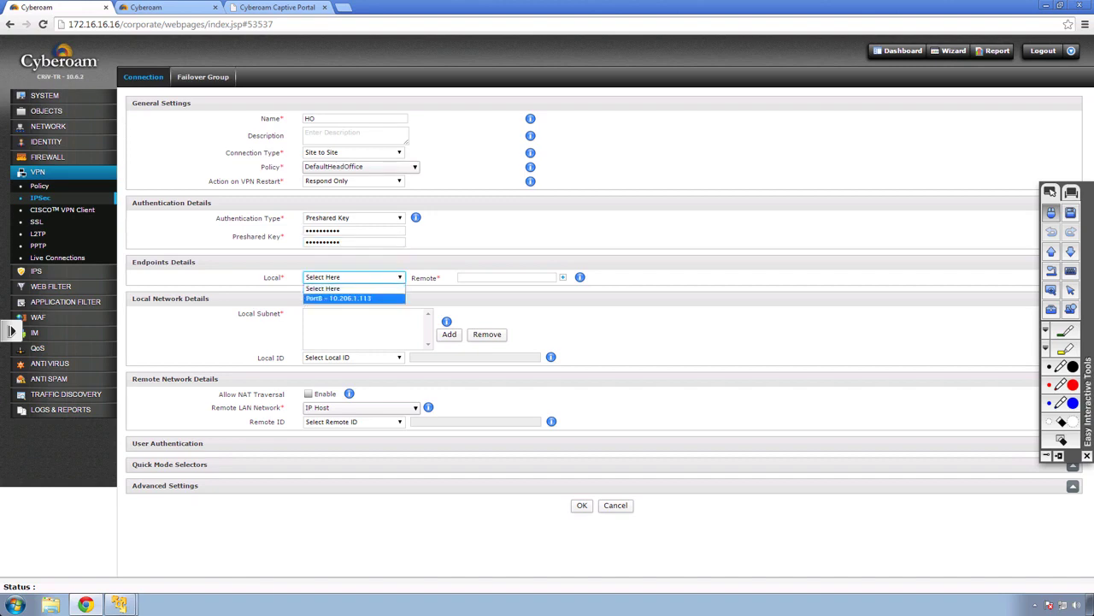
{"action": "left_click", "coordinate": [338, 298]}
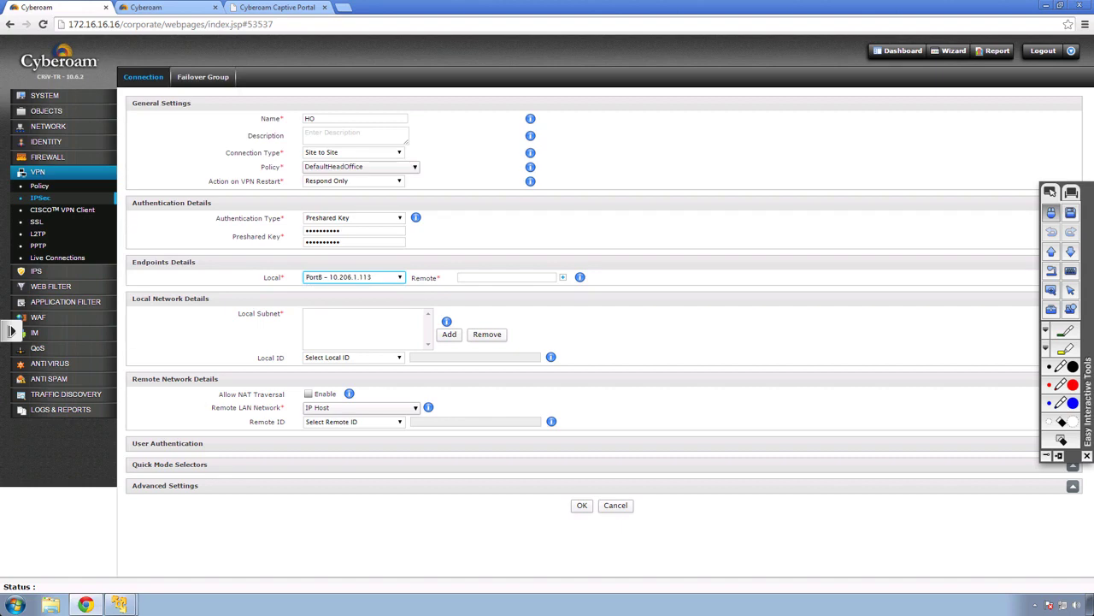
{"action": "left_click", "coordinate": [507, 277]}
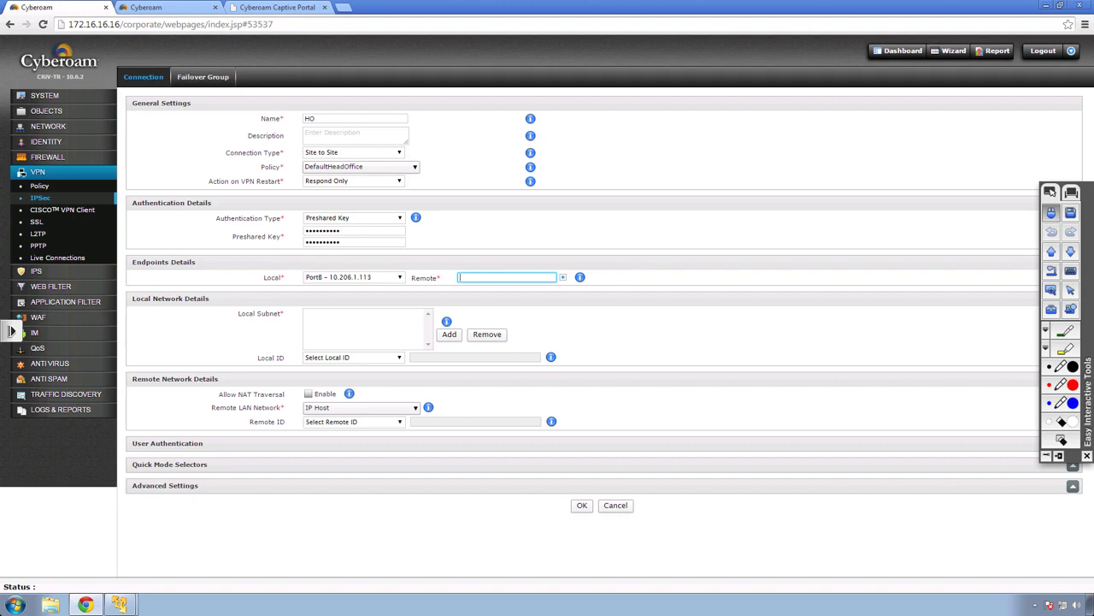
{"action": "type", "text": "10.206.1.111"}
{"action": "left_click", "coordinate": [368, 328]}
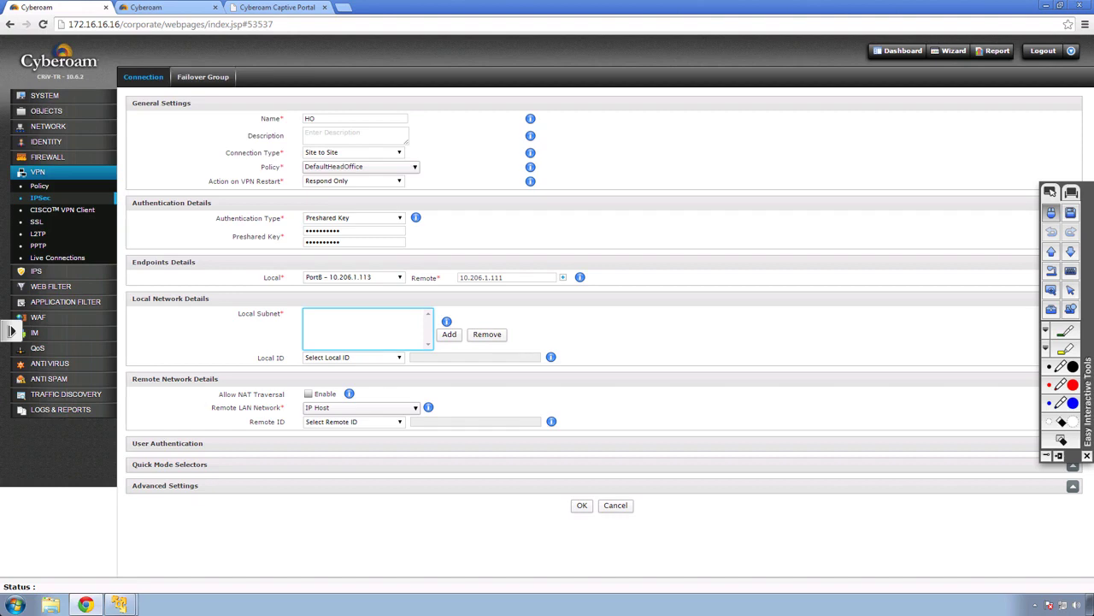
{"action": "key", "text": "Tab"}
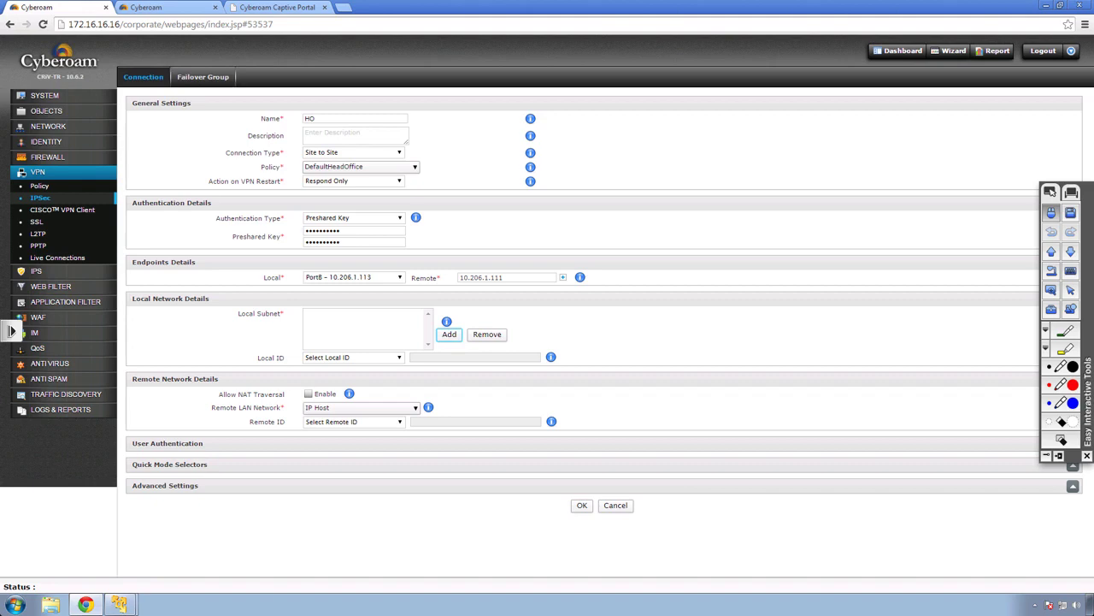
{"action": "key", "text": "Return"}
{"action": "left_click", "coordinate": [518, 277]}
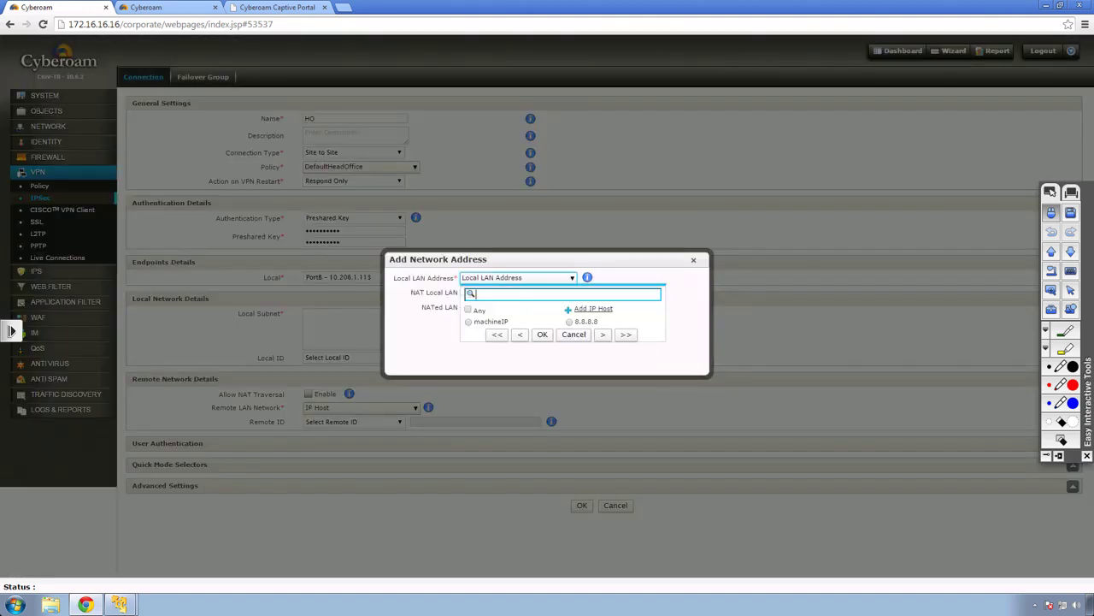
Step: Create network host LANSubnet at 172.16.16.0/24 and add it as HO's local subnet
{"action": "left_click", "coordinate": [593, 308]}
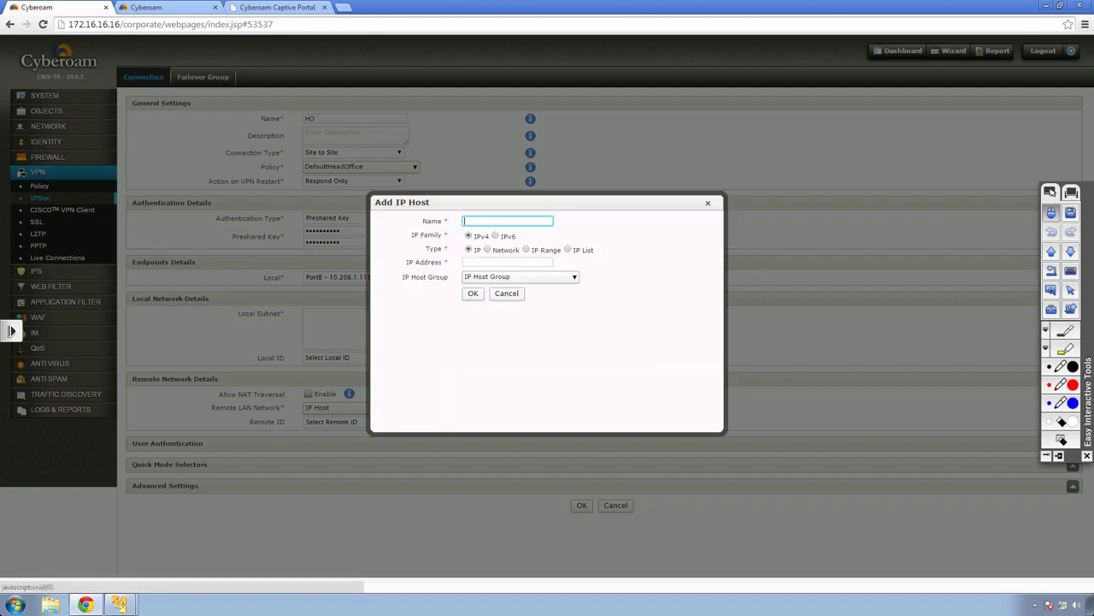
{"action": "type", "text": "LANSubnet"}
{"action": "left_click", "coordinate": [486, 249]}
{"action": "left_click", "coordinate": [507, 263]}
{"action": "type", "text": "172."}
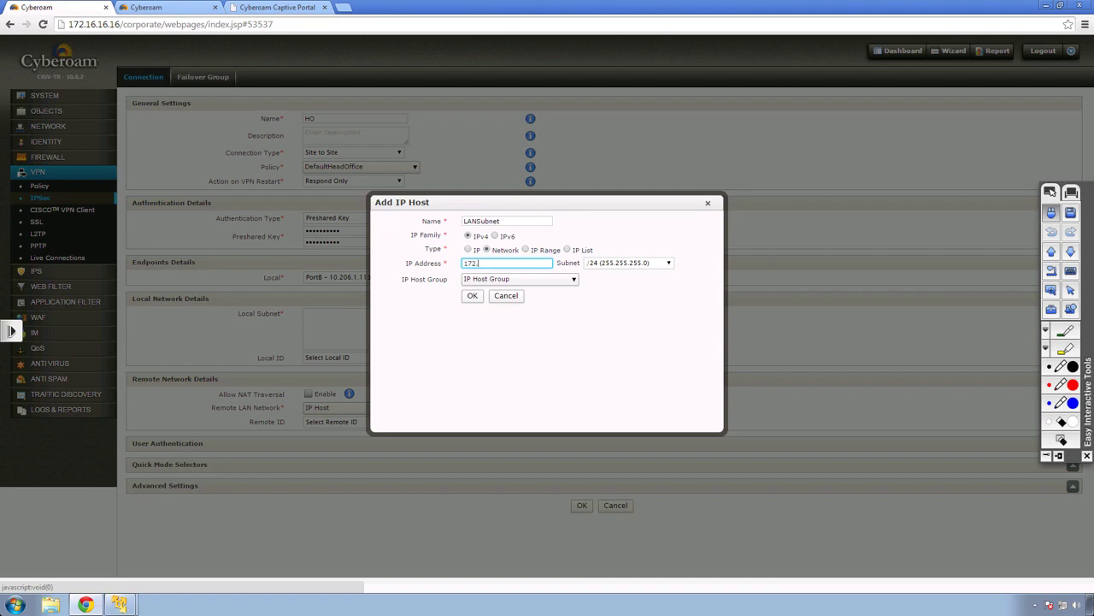
{"action": "type", "text": "16.16.0"}
{"action": "key", "text": "BackSpace"}
{"action": "key", "text": "BackSpace"}
{"action": "key", "text": "BackSpace"}
{"action": "type", "text": "6.0"}
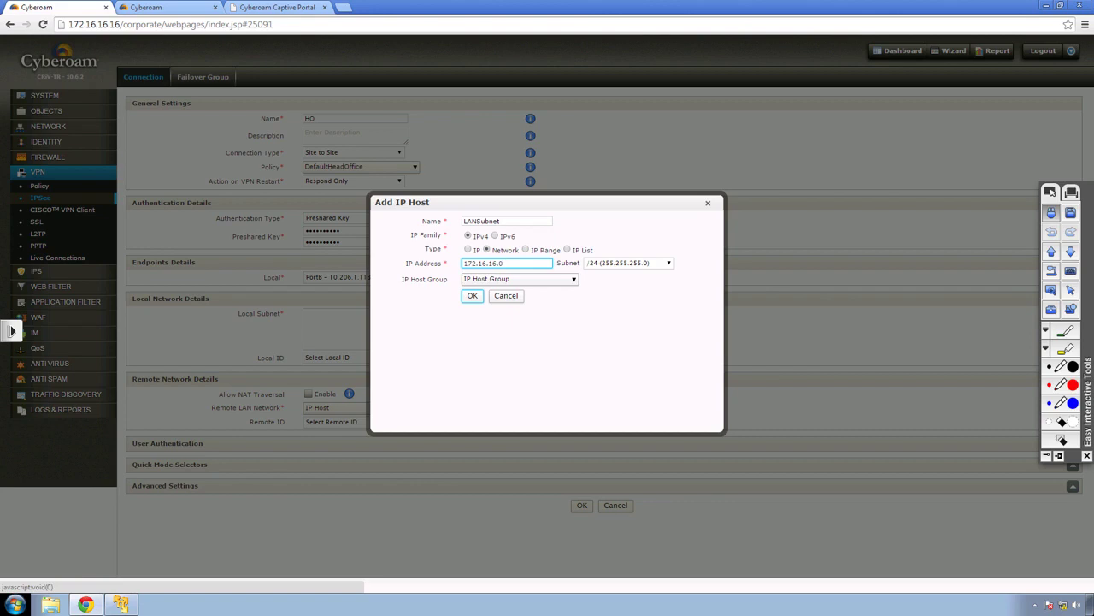
{"action": "key", "text": "Return"}
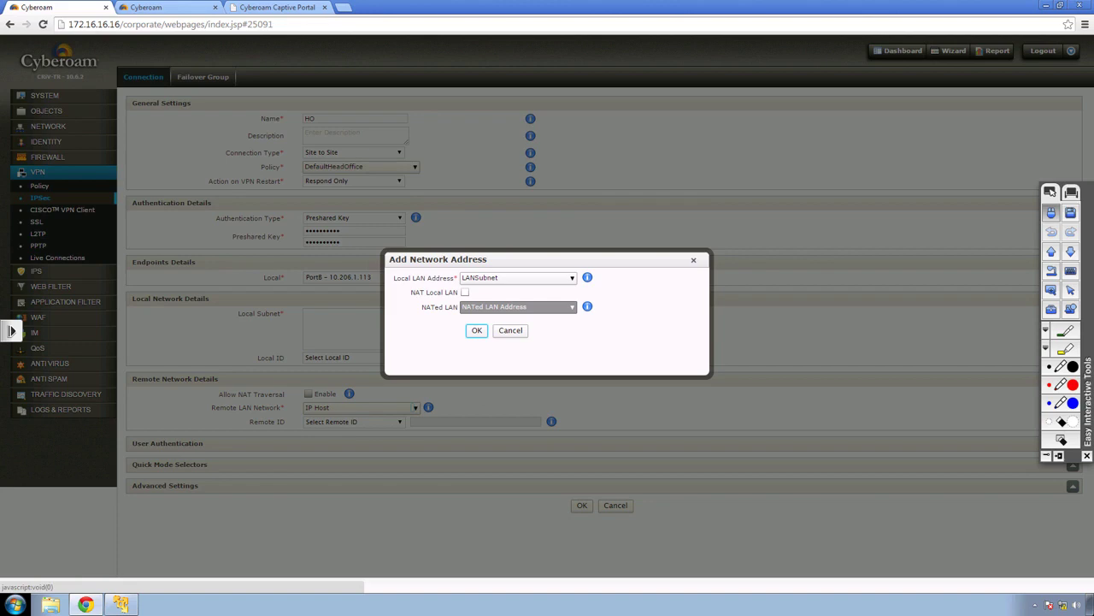
{"action": "key", "text": "Return"}
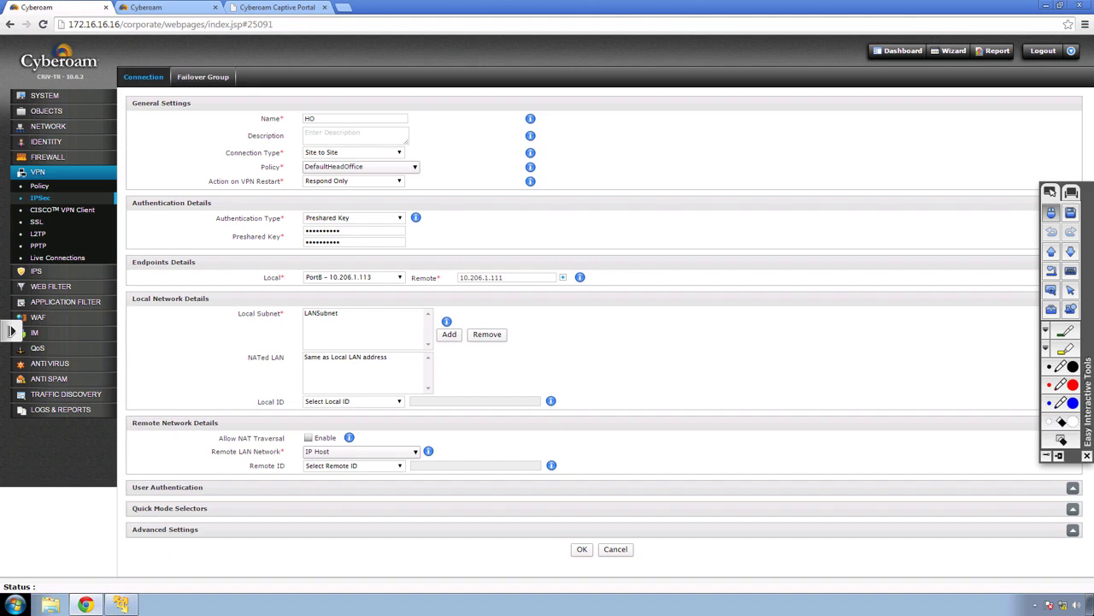
Step: Create network host RemoteLAN at 173.16.16.0 and set it as the remote LAN network
{"action": "left_click", "coordinate": [359, 451]}
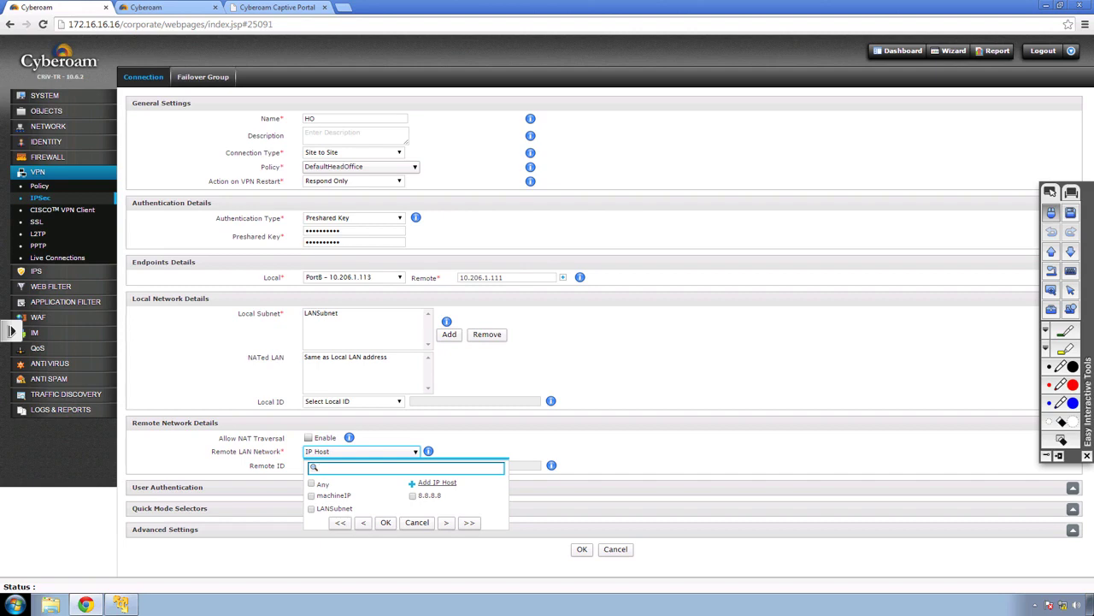
{"action": "left_click", "coordinate": [437, 482]}
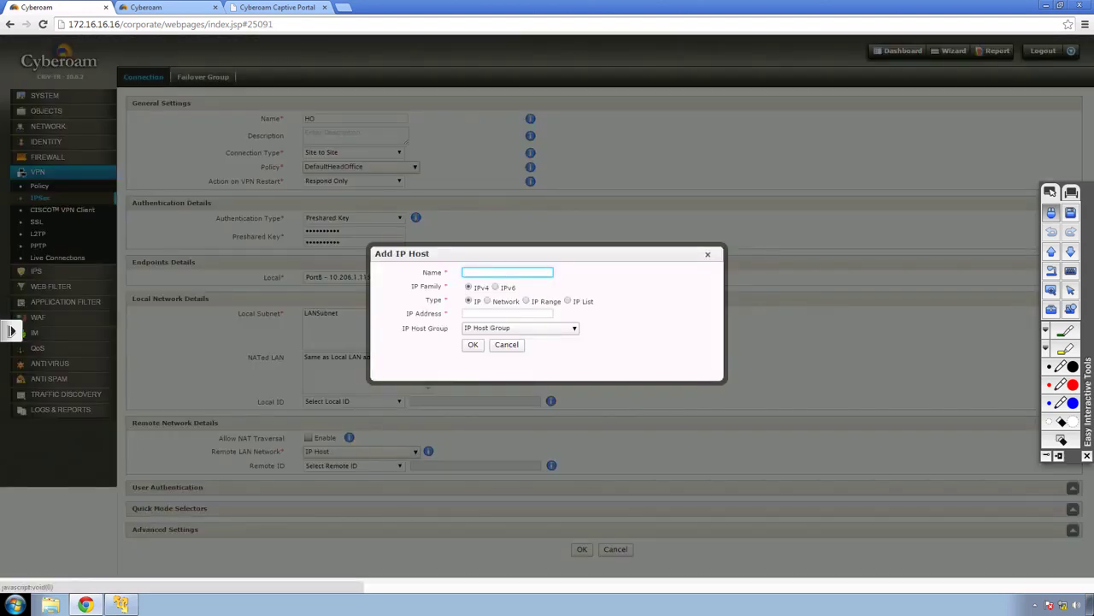
{"action": "type", "text": "RemoteLAN"}
{"action": "left_click", "coordinate": [486, 301]}
{"action": "left_click", "coordinate": [507, 314]}
{"action": "type", "text": "17"}
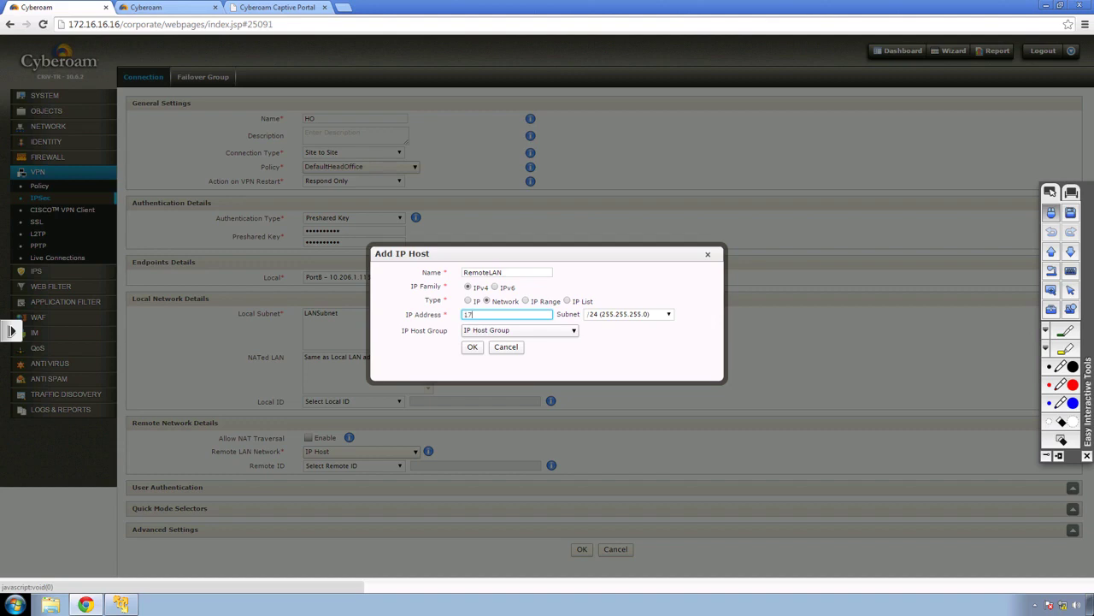
{"action": "type", "text": "3.16.16.0"}
{"action": "left_click", "coordinate": [472, 346]}
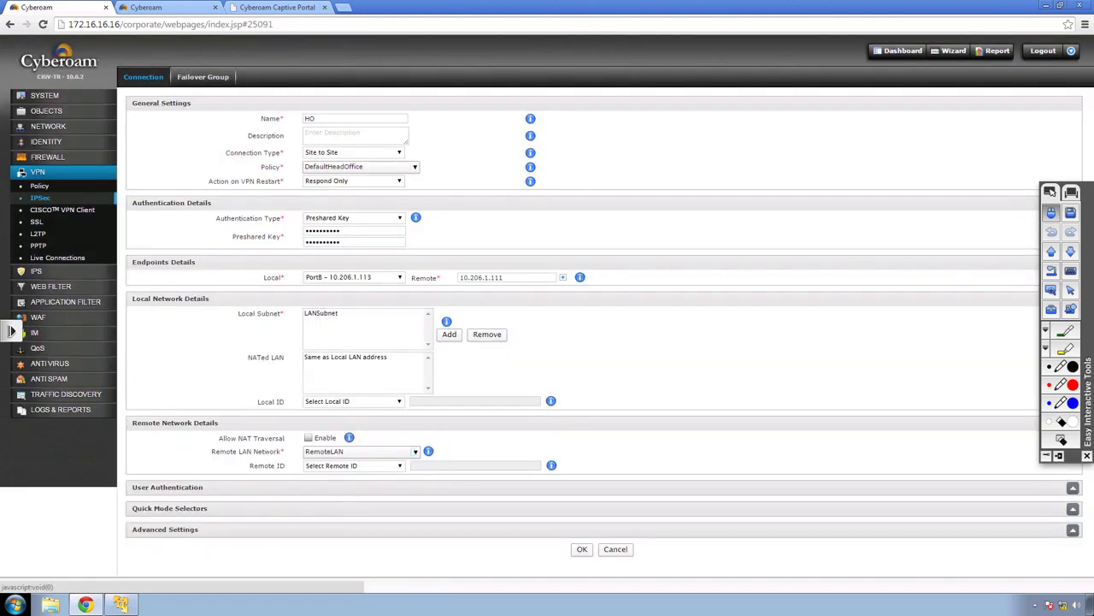
Step: Save the HO connection and switch to the 10.206.1.111 appliance console
{"action": "mouse_move", "coordinate": [349, 436]}
{"action": "left_click", "coordinate": [582, 549]}
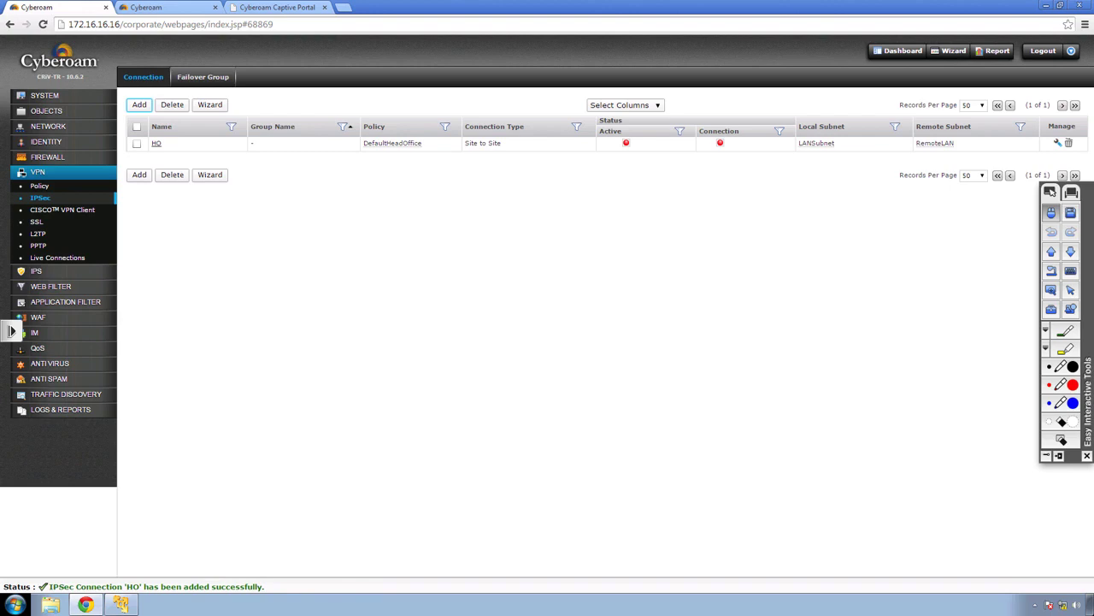
{"action": "key", "text": "ctrl+Tab"}
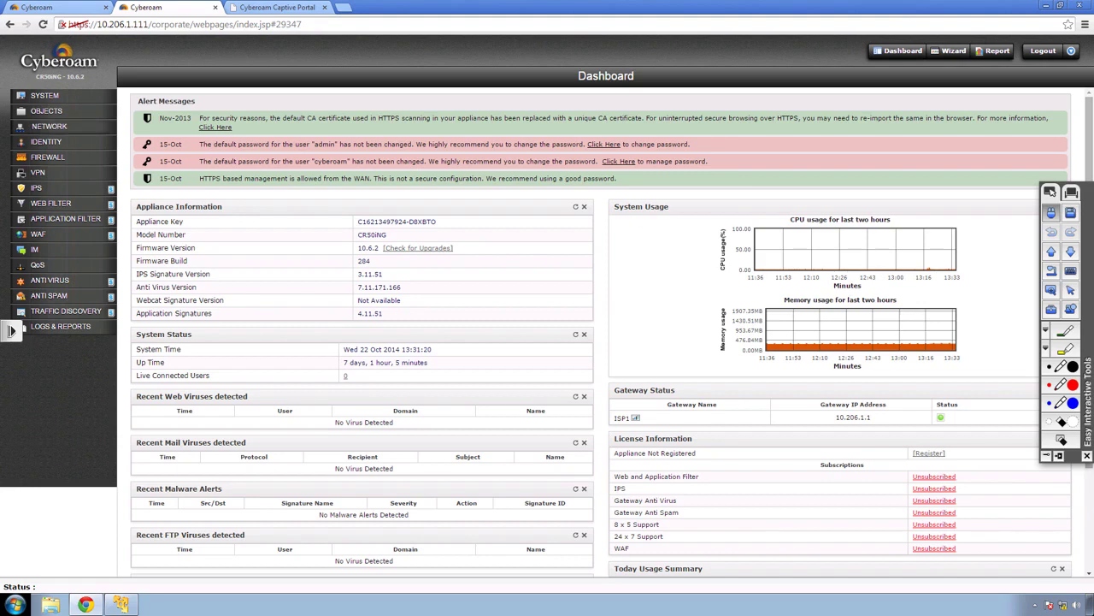
Step: Add IPSec connection BO as Site to Site with DefaultBranchOffice policy and Initiate on VPN restart
{"action": "left_click", "coordinate": [38, 172]}
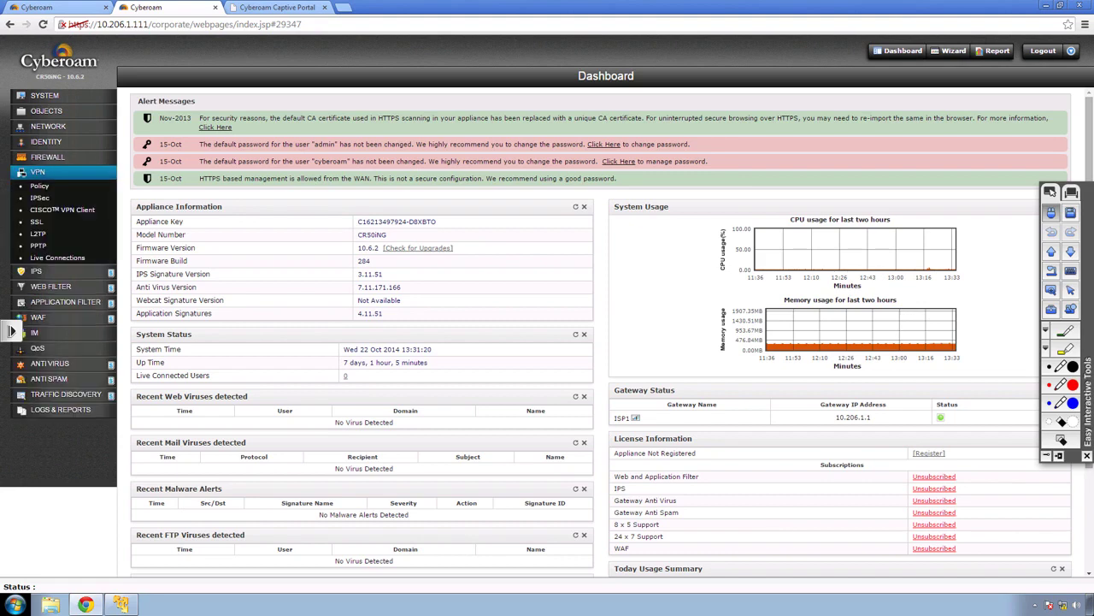
{"action": "left_click", "coordinate": [40, 197]}
{"action": "left_click", "coordinate": [140, 105]}
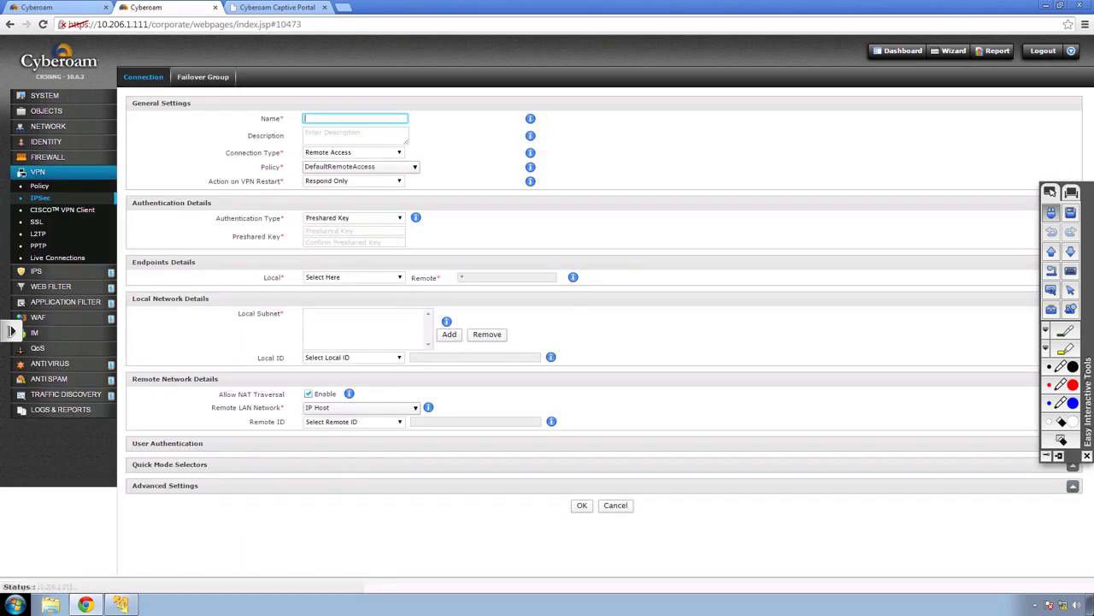
{"action": "type", "text": "BO"}
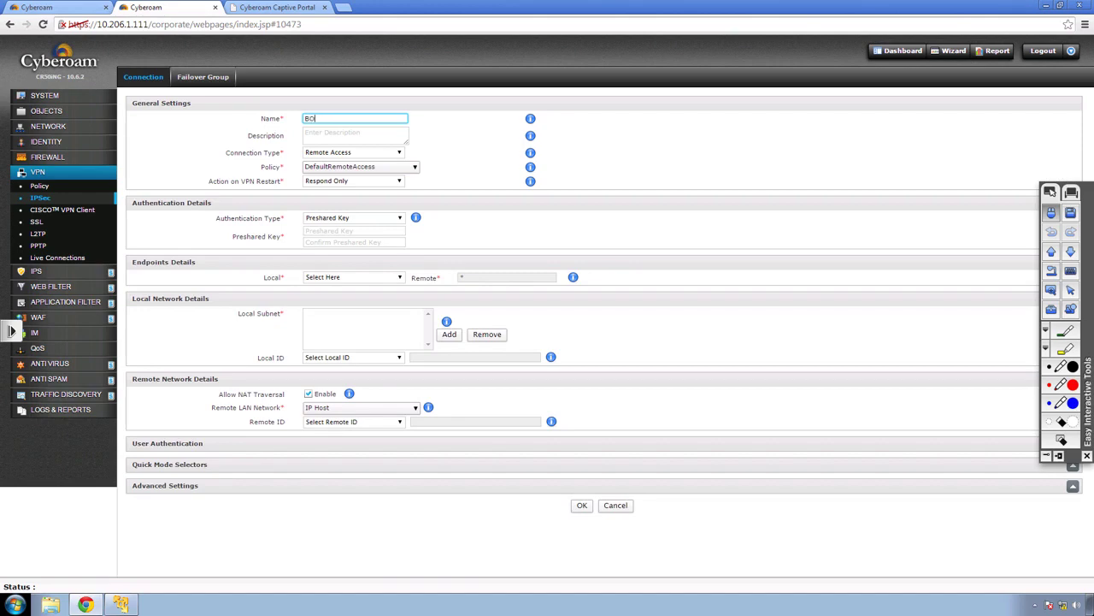
{"action": "left_click", "coordinate": [352, 152]}
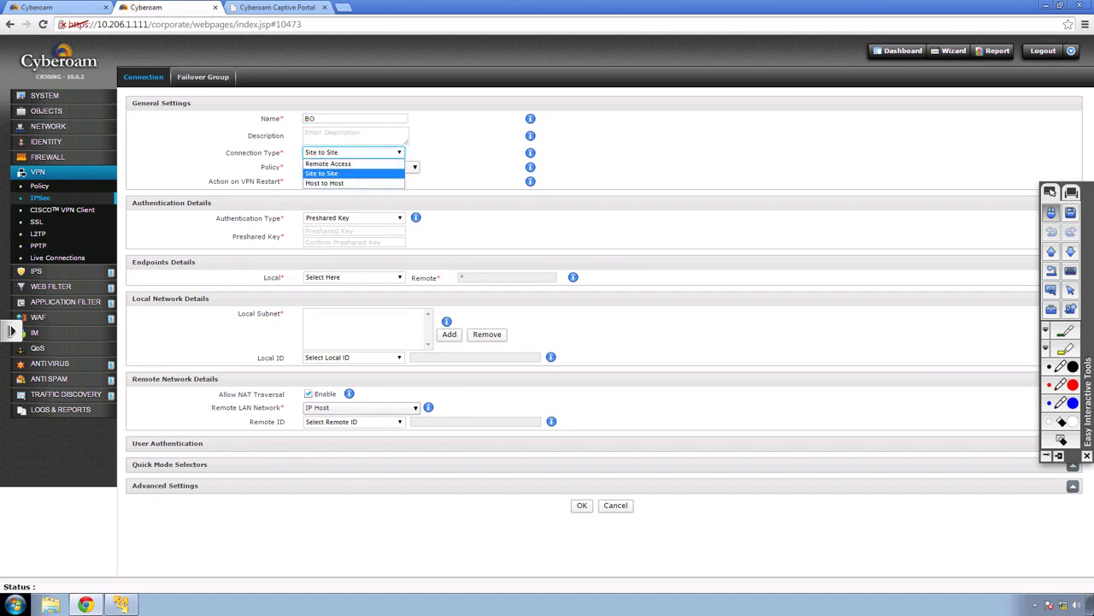
{"action": "key", "text": "Return"}
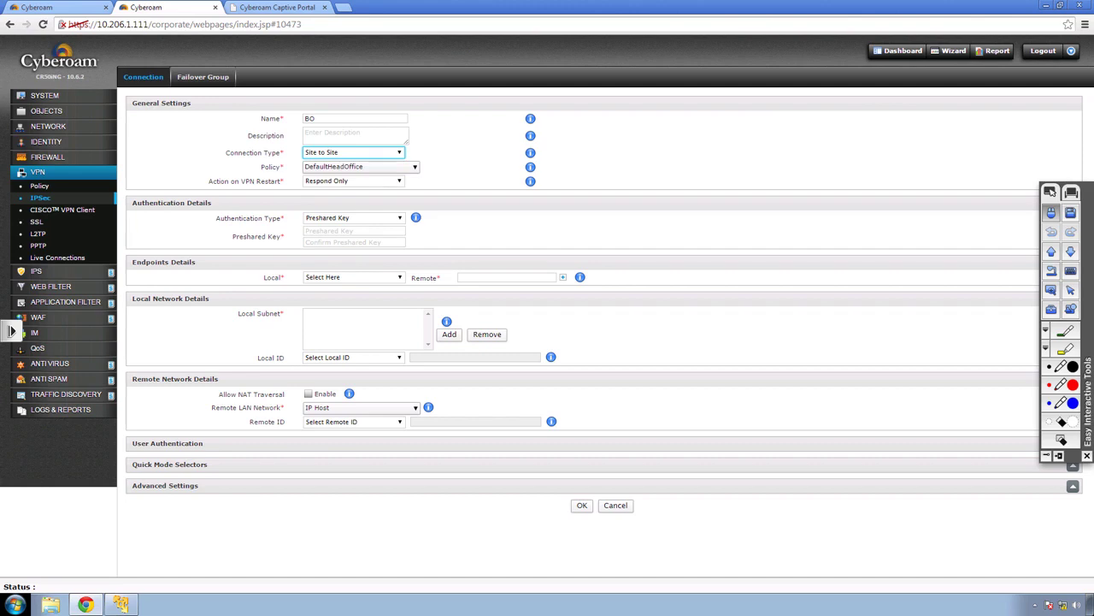
{"action": "left_click", "coordinate": [359, 166]}
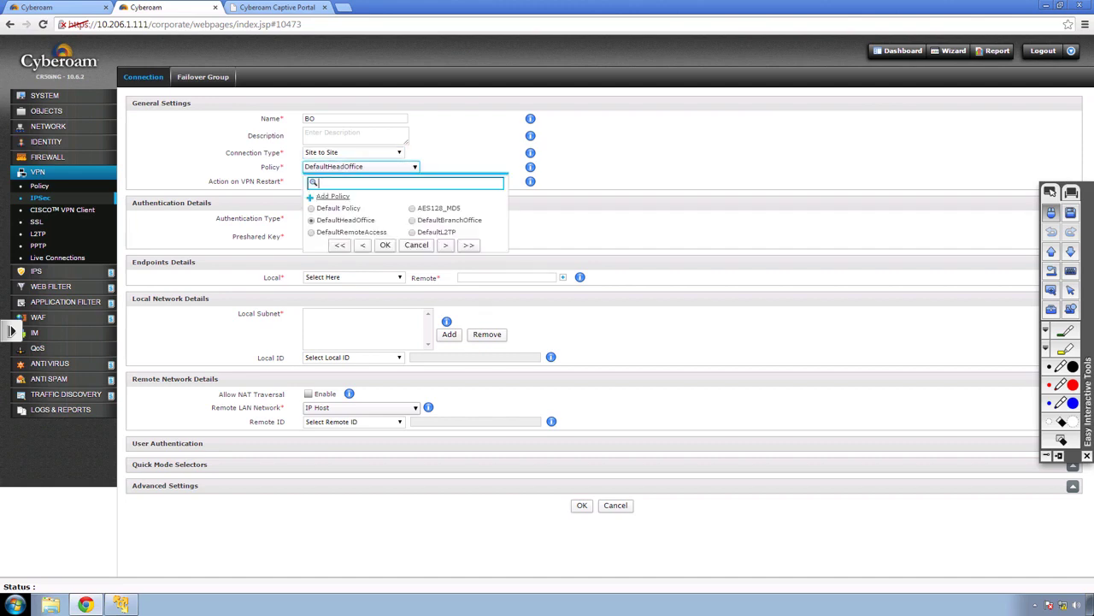
{"action": "left_click", "coordinate": [413, 220]}
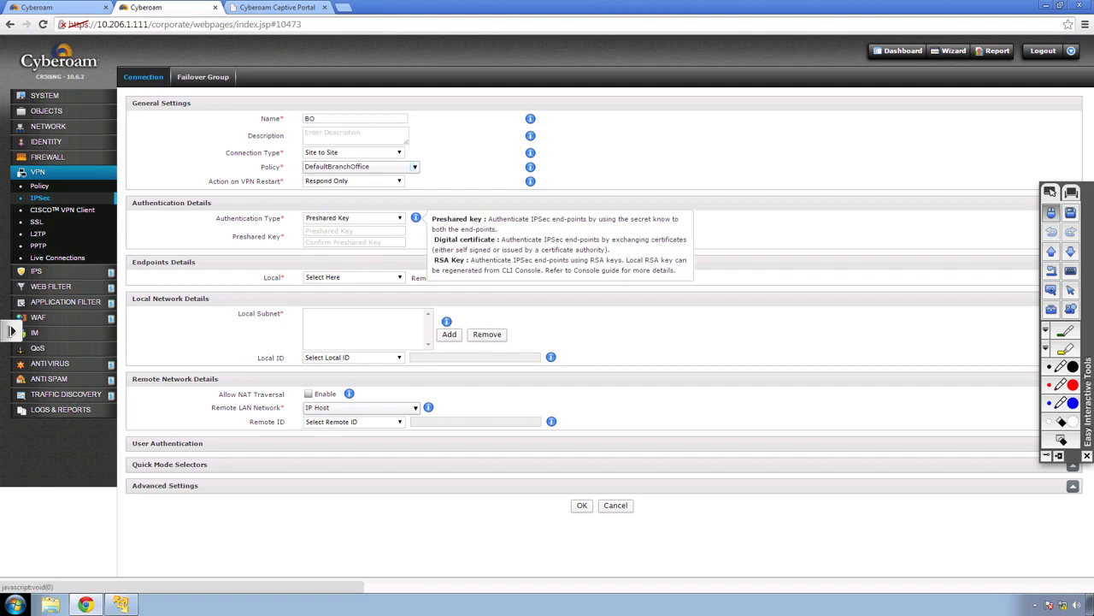
{"action": "left_click", "coordinate": [352, 180]}
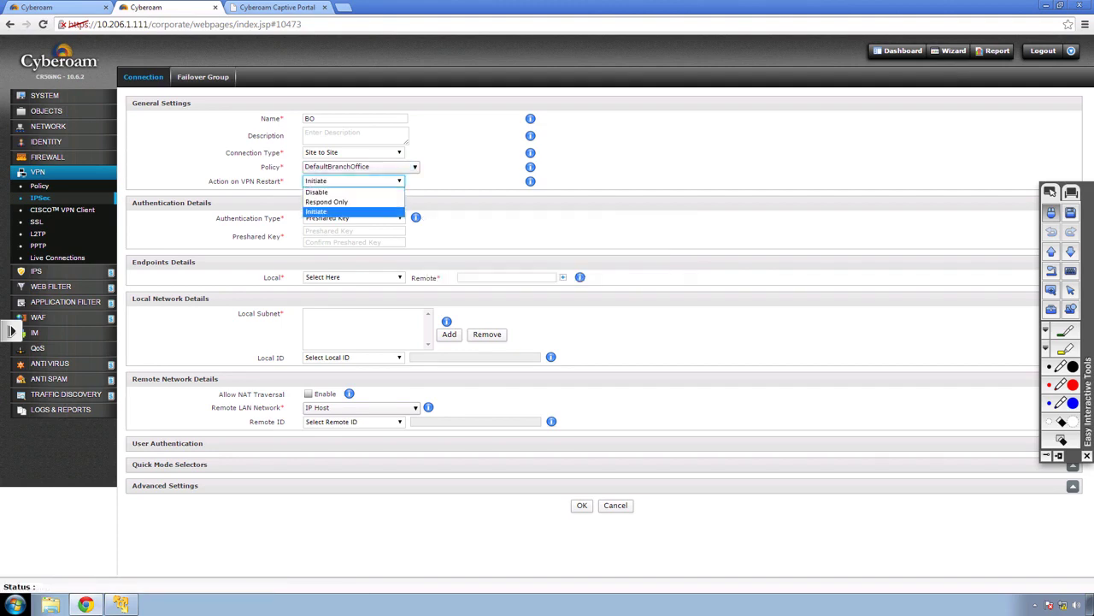
{"action": "key", "text": "Return"}
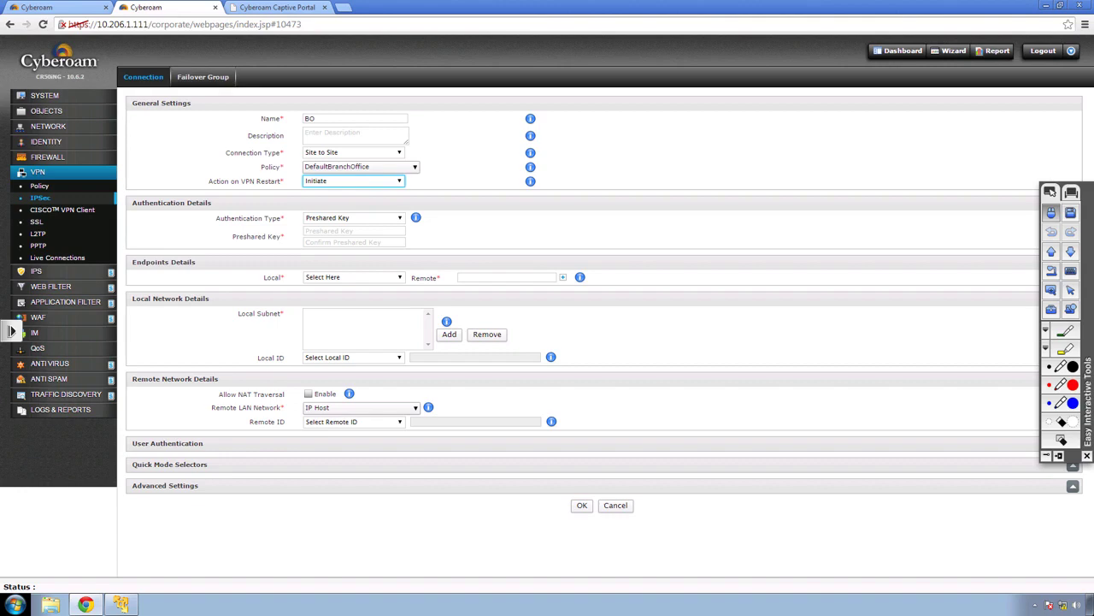
{"action": "left_click", "coordinate": [354, 230]}
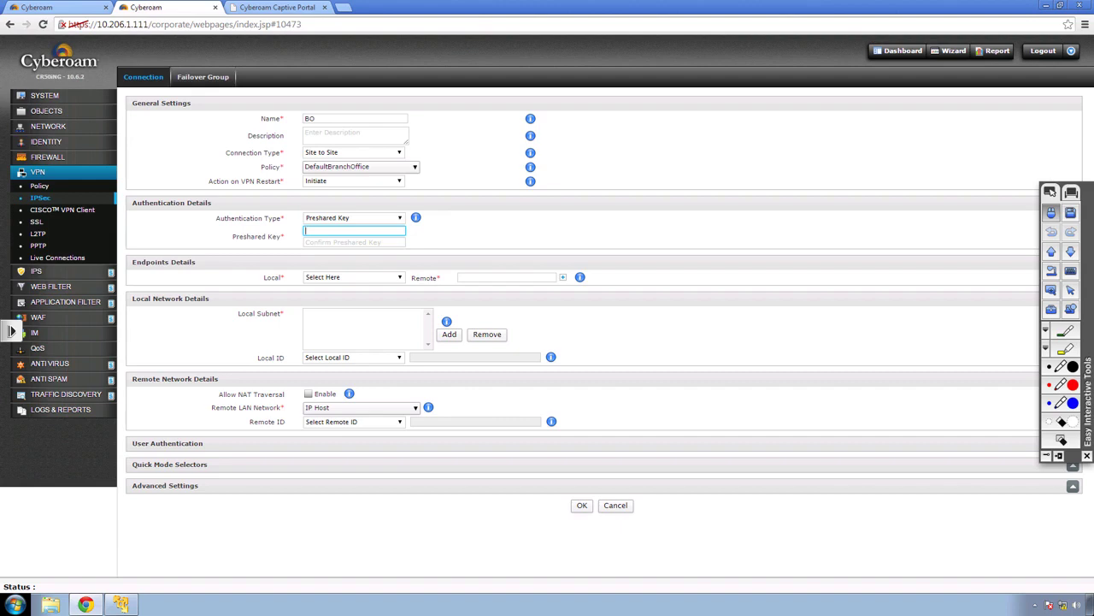
Step: Enter and confirm BO's preshared key, with local endpoint PortB - 10.206.1.111 and remote endpoint 10.206.1.113
{"action": "type", "text": "•••••••••"}
{"action": "key", "text": "Tab"}
{"action": "key", "text": "ctrl+v"}
{"action": "left_click", "coordinate": [353, 277]}
{"action": "key", "text": "Down"}
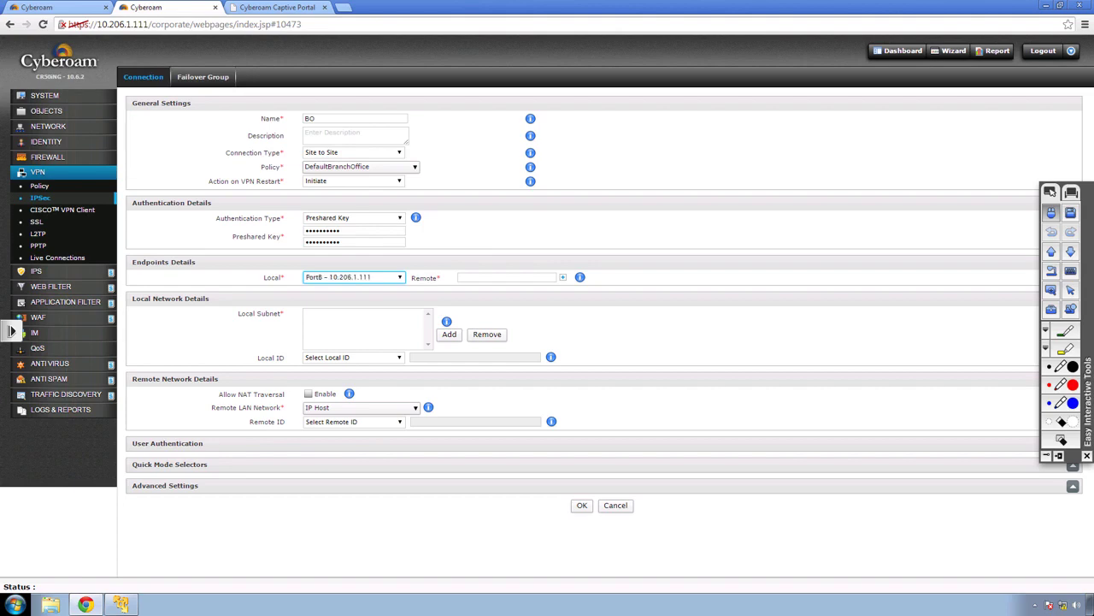
{"action": "left_click", "coordinate": [506, 277]}
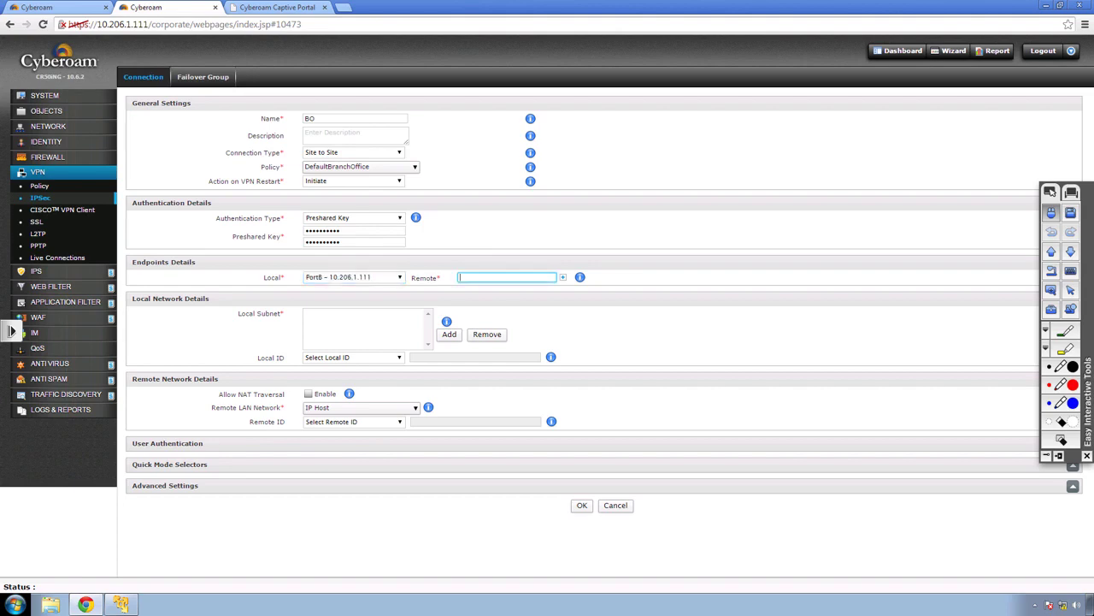
{"action": "type", "text": "10.206.1.113"}
Step: Add a new network host LANSubnet, 173.16.16.0/24, as the local subnet
{"action": "left_click", "coordinate": [366, 324]}
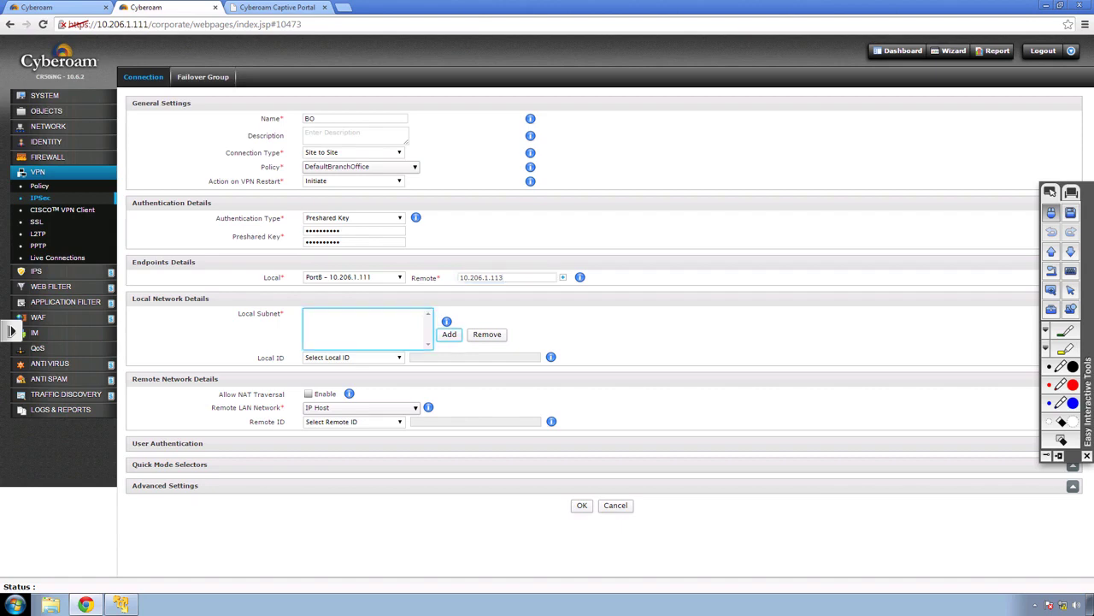
{"action": "left_click", "coordinate": [449, 334]}
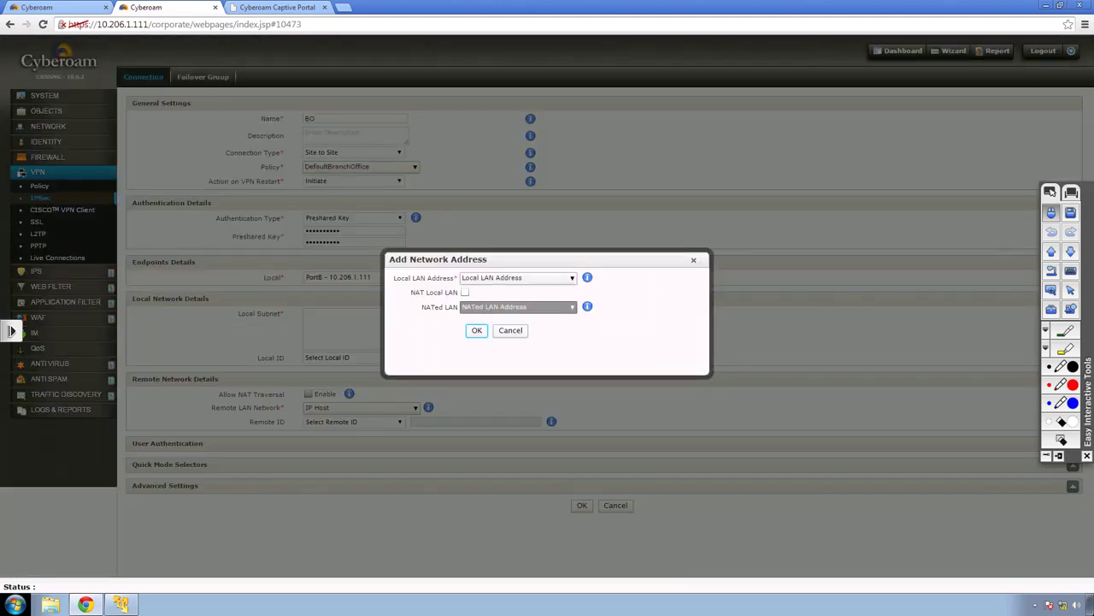
{"action": "left_click", "coordinate": [517, 277]}
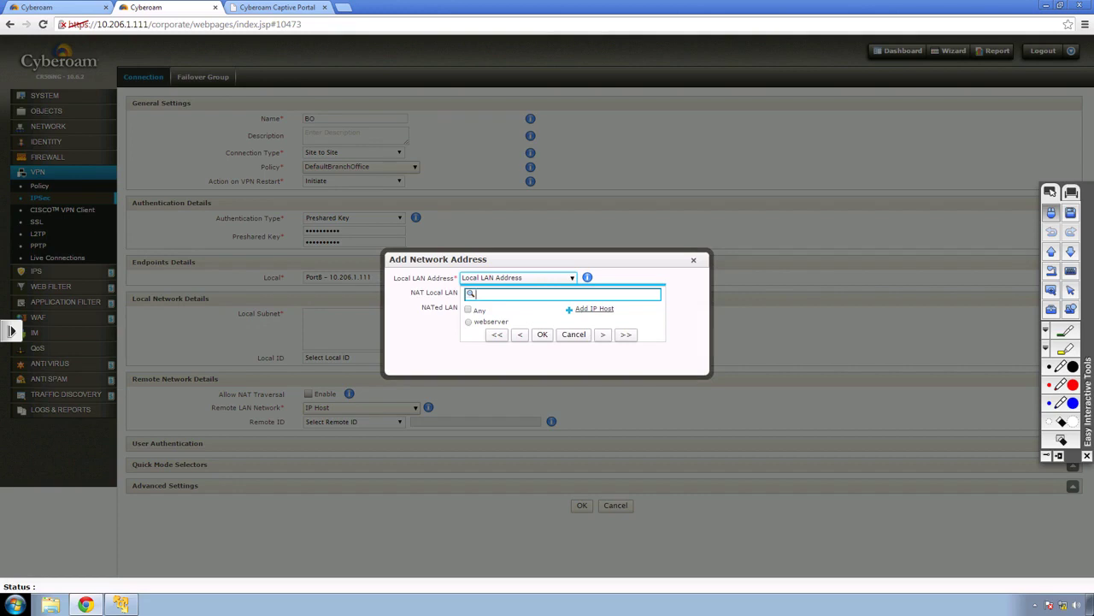
{"action": "left_click", "coordinate": [593, 309]}
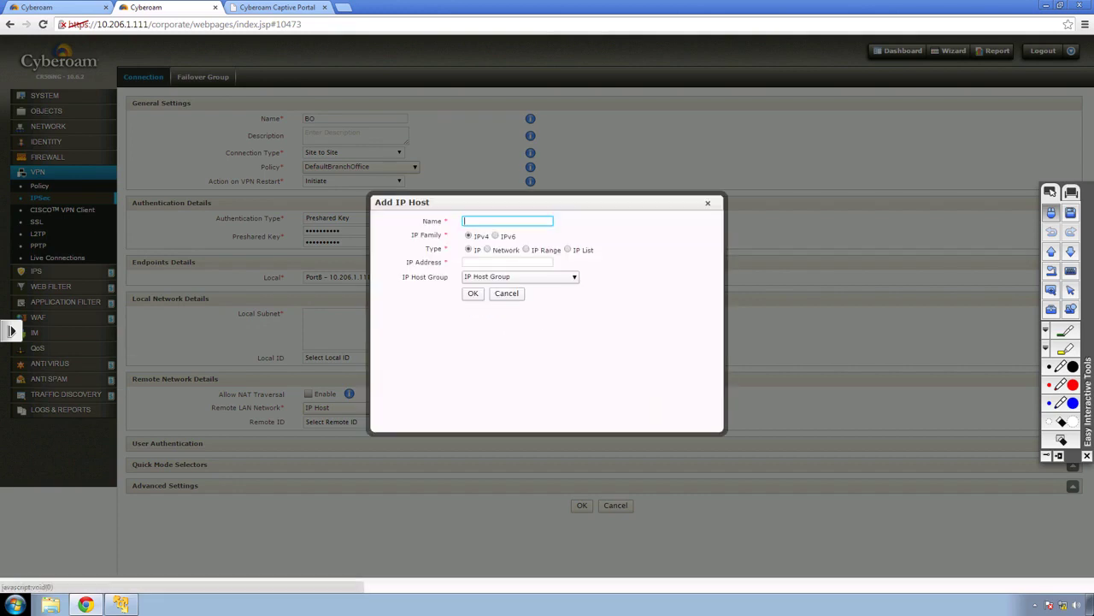
{"action": "type", "text": "LANSubnet"}
{"action": "left_click", "coordinate": [487, 249]}
{"action": "left_click", "coordinate": [506, 263]}
{"action": "type", "text": "173.16.1"}
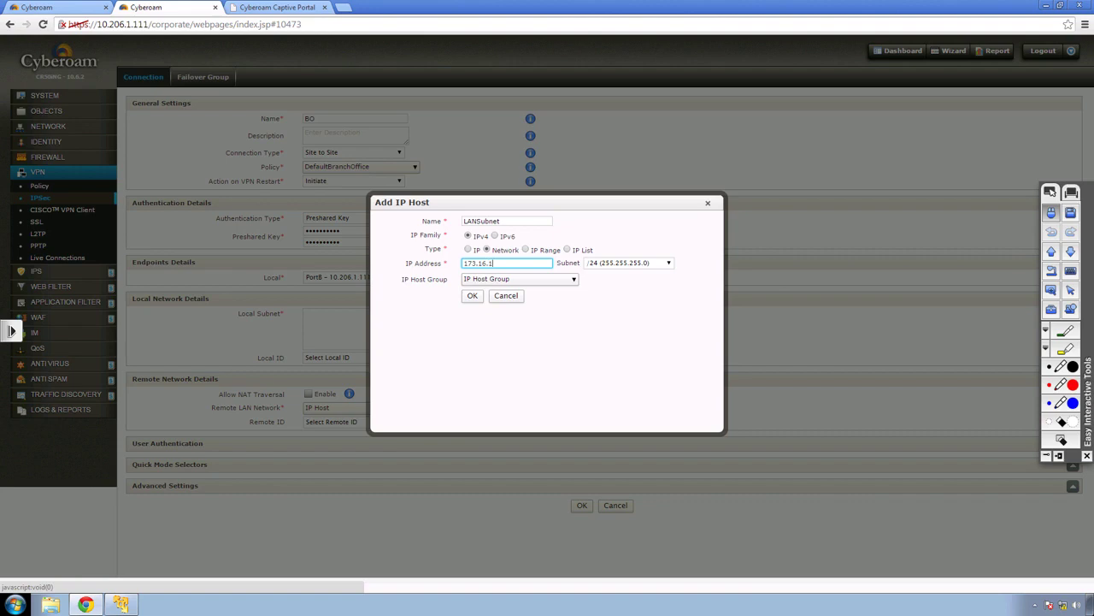
{"action": "type", "text": "6.0"}
{"action": "left_click", "coordinate": [472, 295]}
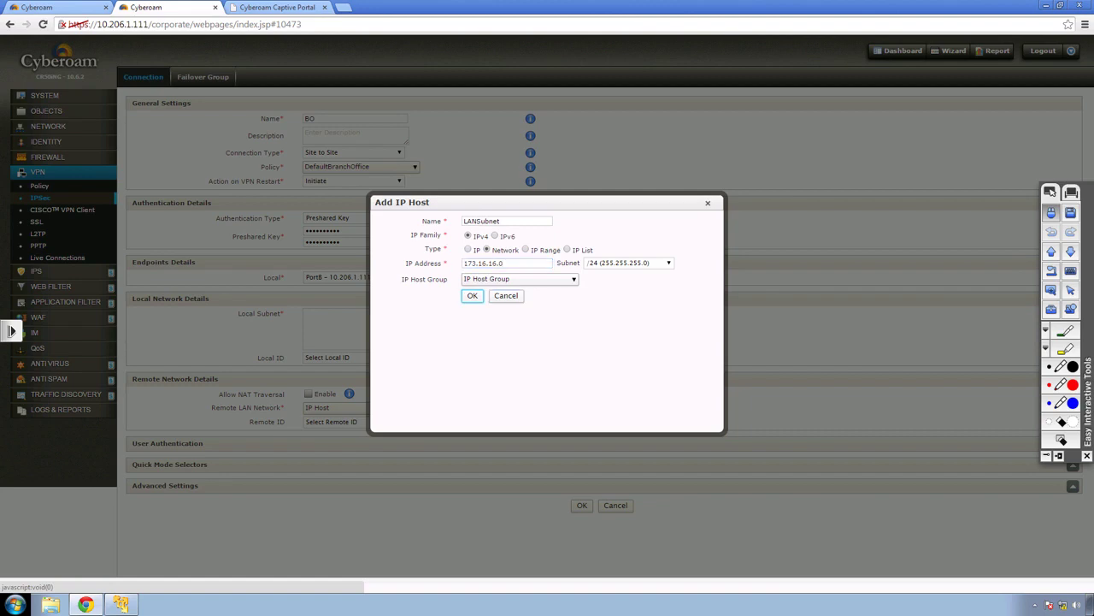
{"action": "left_click", "coordinate": [476, 330]}
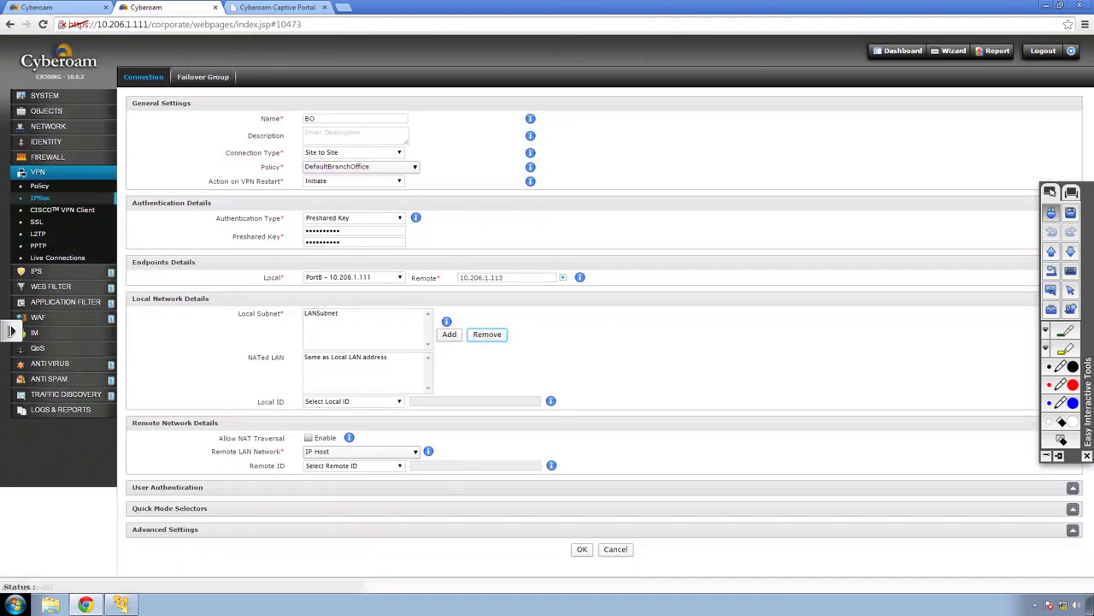
Step: Create network host HOLAN 172.16.16.0/24 as BO's remote LAN and save the connection
{"action": "left_click", "coordinate": [415, 450]}
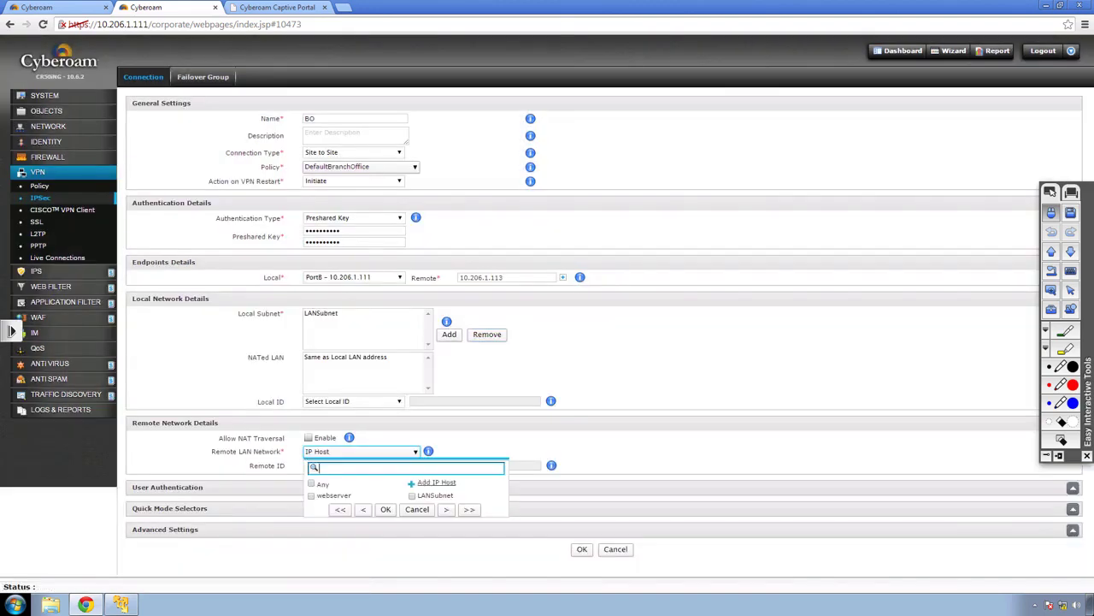
{"action": "left_click", "coordinate": [436, 482]}
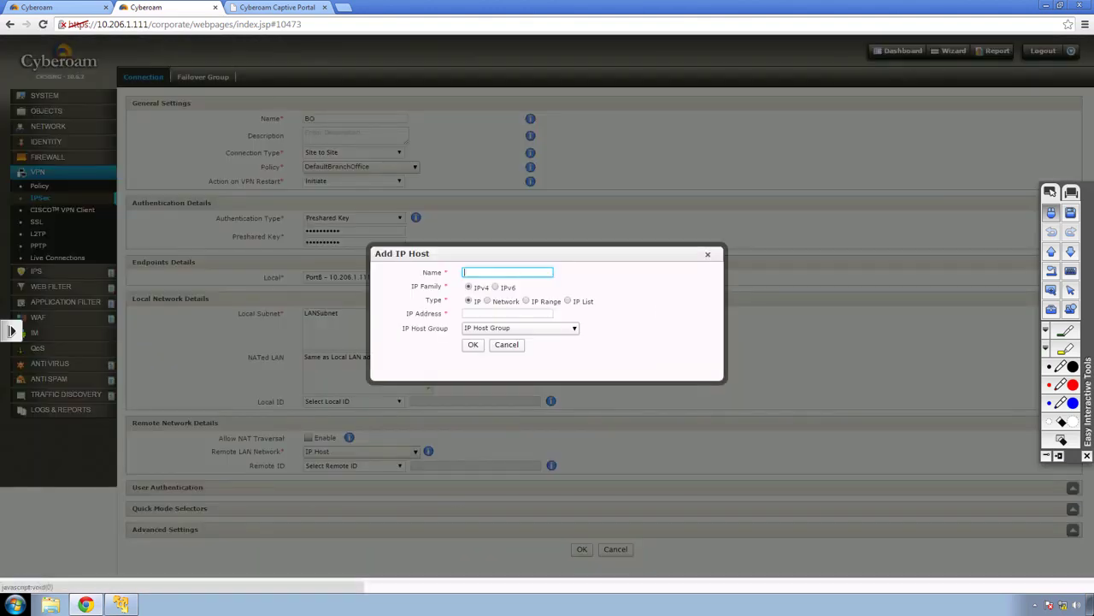
{"action": "type", "text": "HOLAN"}
{"action": "key", "text": "Tab"}
{"action": "key", "text": "Right"}
{"action": "key", "text": "Tab"}
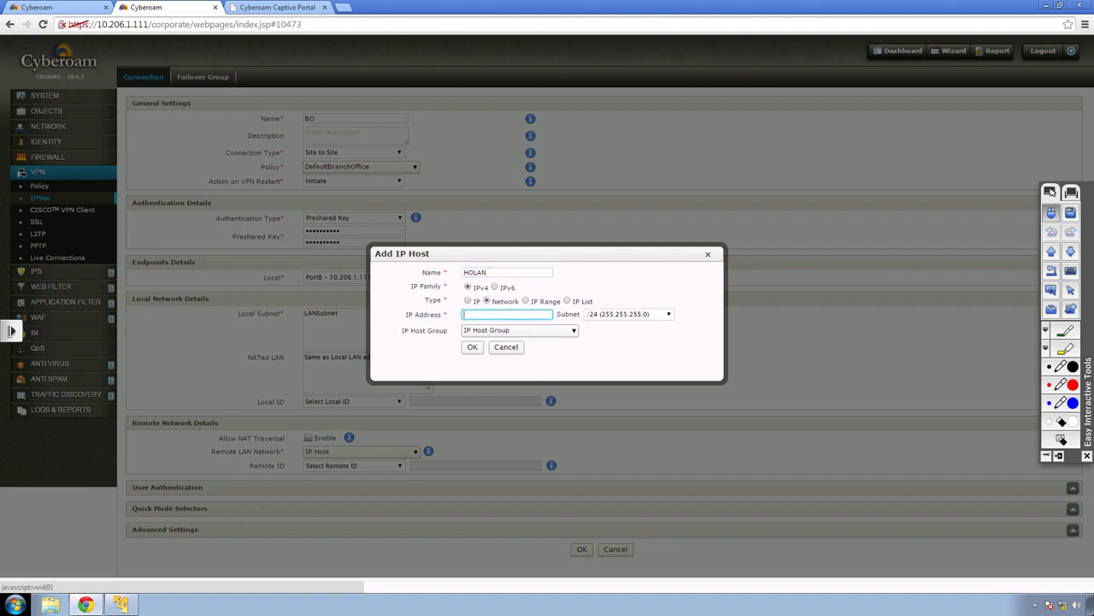
{"action": "type", "text": "172.16.16.0"}
{"action": "key", "text": "ctrl+a"}
{"action": "left_click", "coordinate": [503, 315]}
{"action": "left_click", "coordinate": [472, 346]}
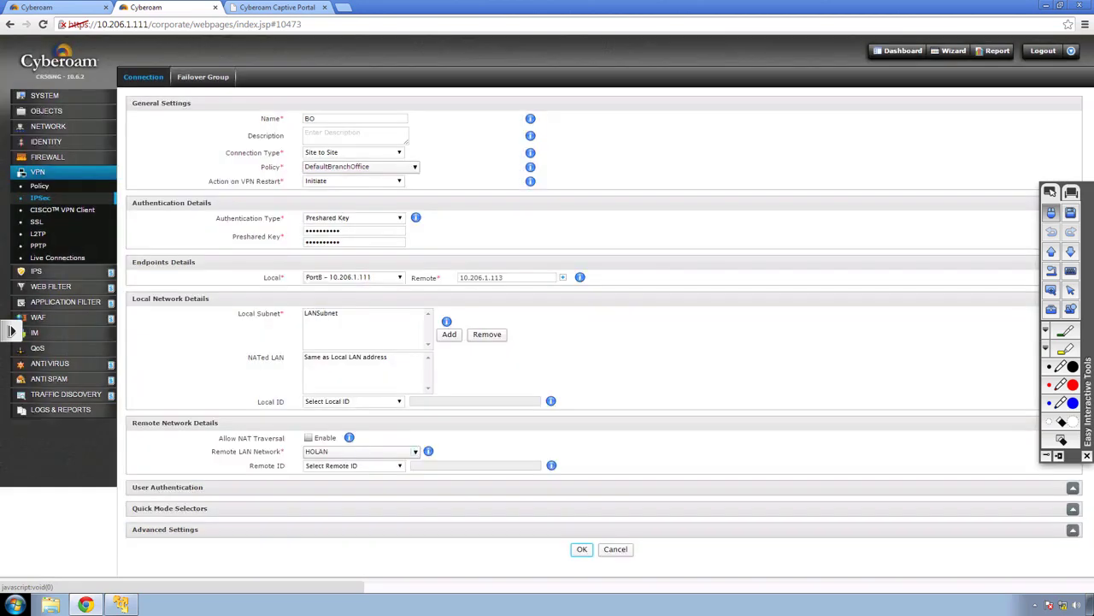
{"action": "left_click", "coordinate": [581, 549]}
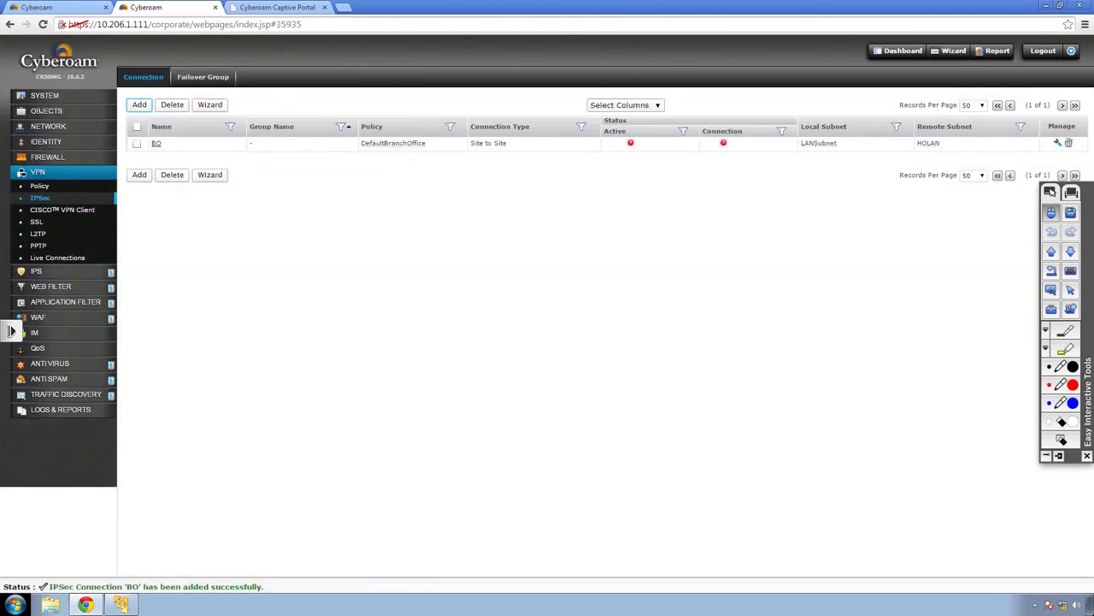
Step: Activate the HO IPSec connection and connect the BO tunnel
{"action": "key", "text": "Return"}
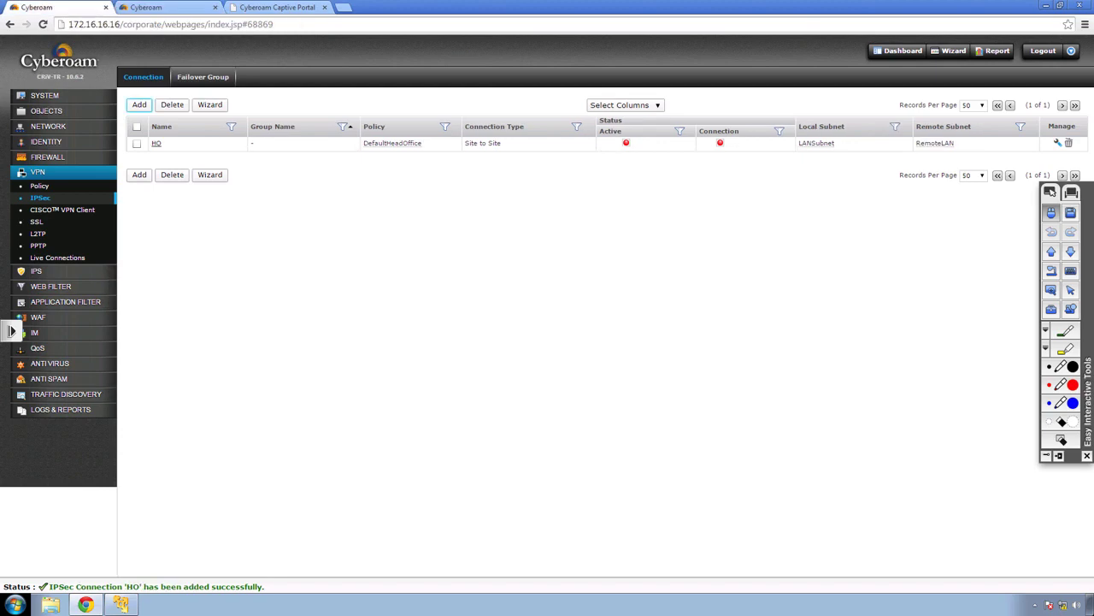
{"action": "left_click", "coordinate": [626, 143]}
{"action": "key", "text": "Return"}
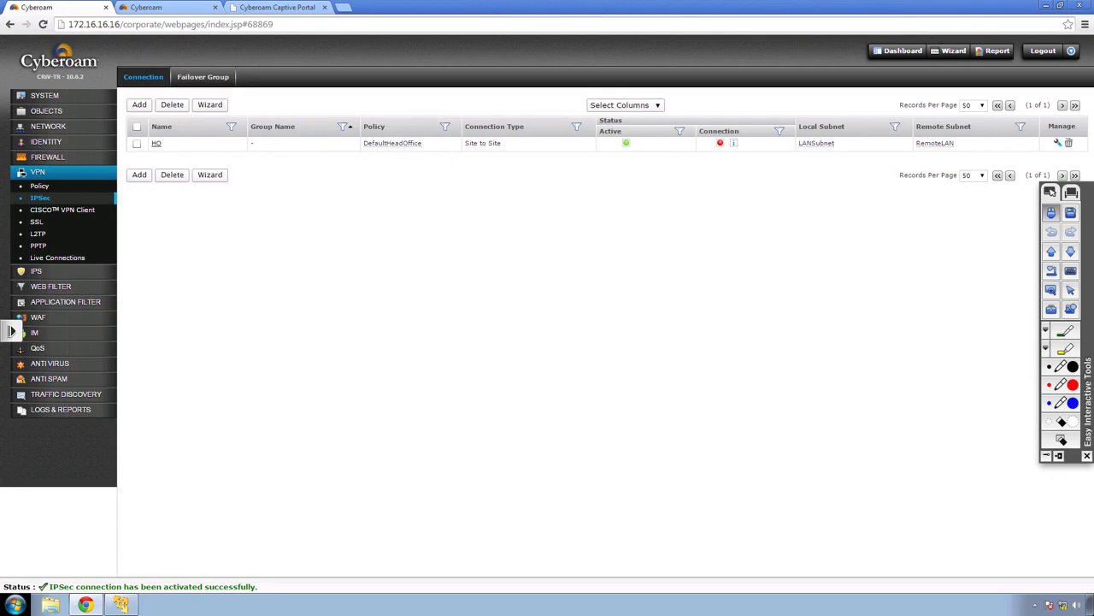
{"action": "key", "text": "ctrl+Tab"}
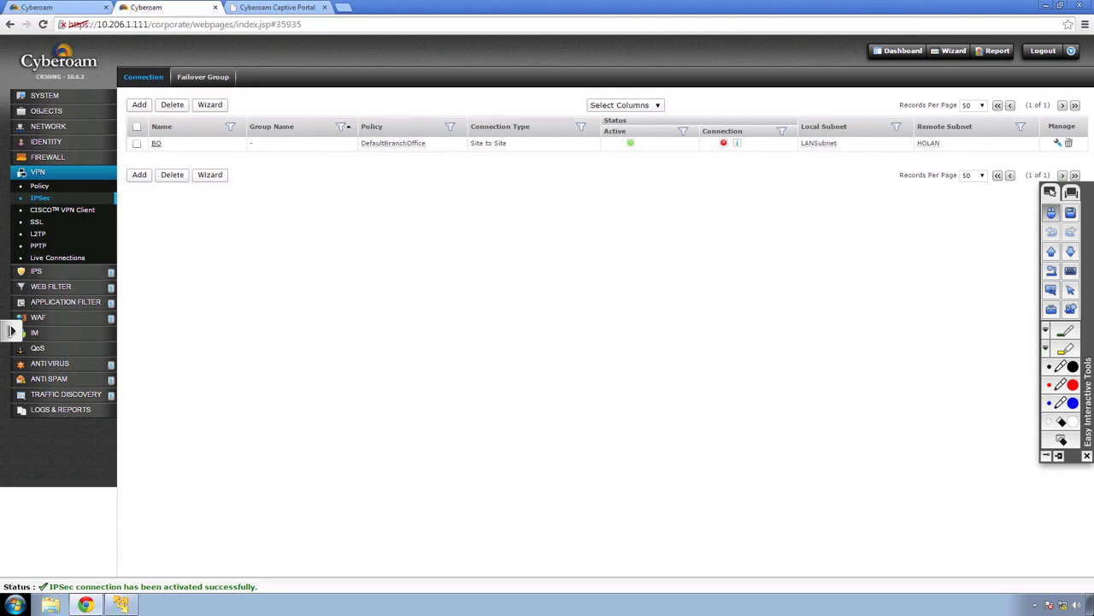
{"action": "left_click", "coordinate": [723, 143]}
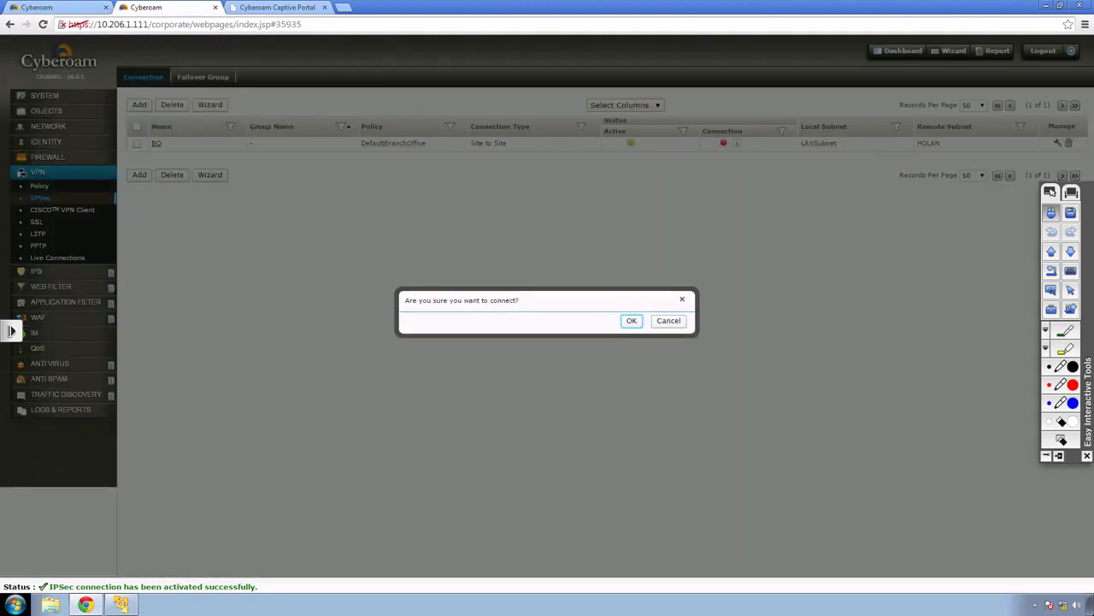
{"action": "key", "text": "Return"}
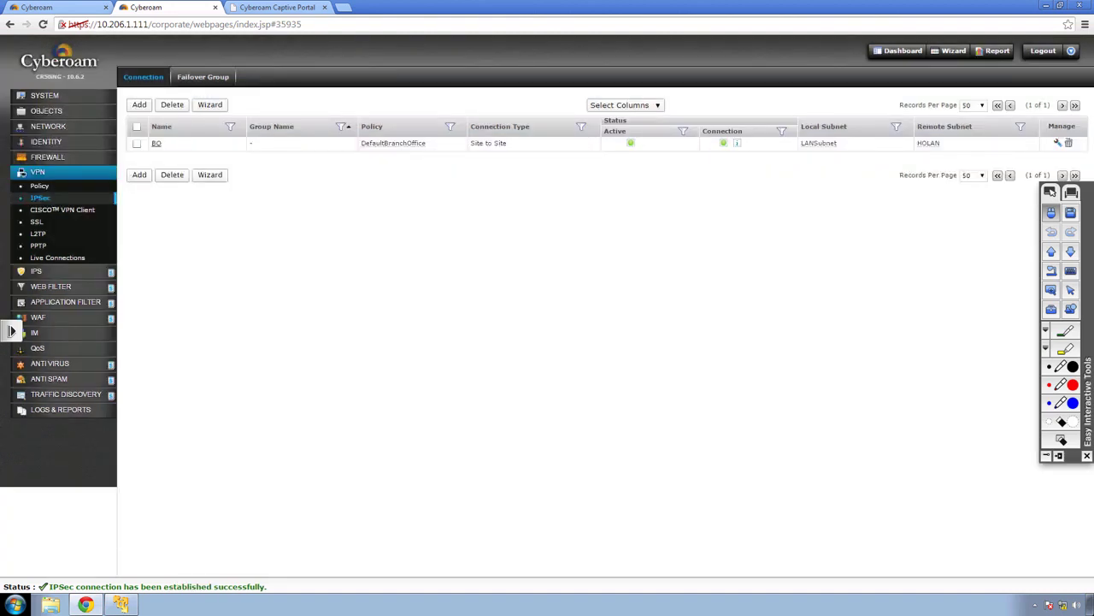
Step: Check the subnet details of the BO and HO tunnels, then go to the L2TP configuration page
{"action": "left_click", "coordinate": [737, 143]}
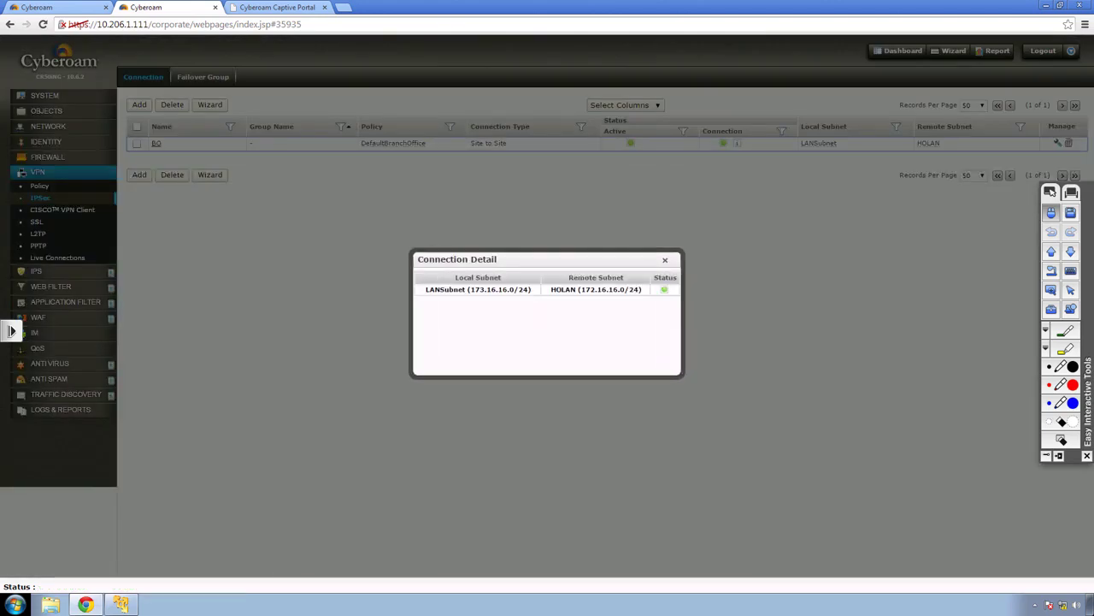
{"action": "left_click", "coordinate": [665, 260]}
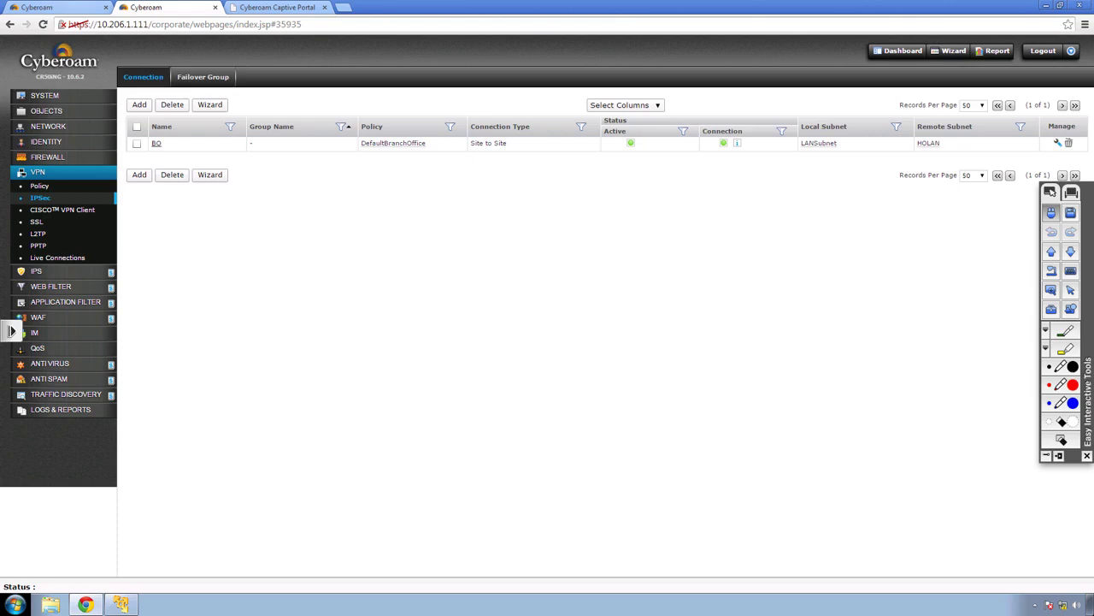
{"action": "key", "text": "ctrl+1"}
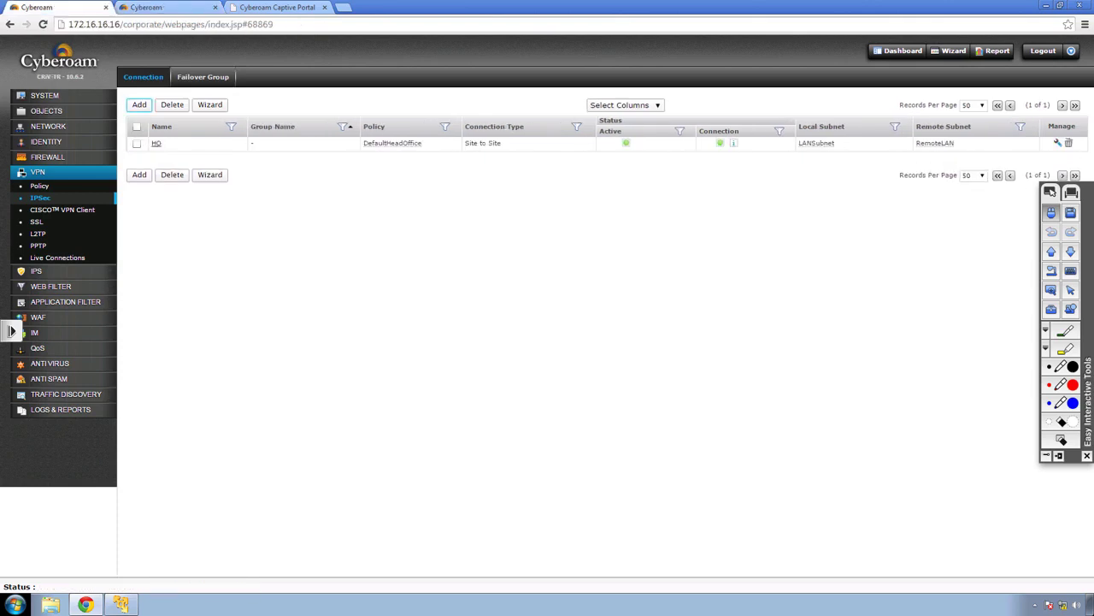
{"action": "left_click", "coordinate": [733, 143]}
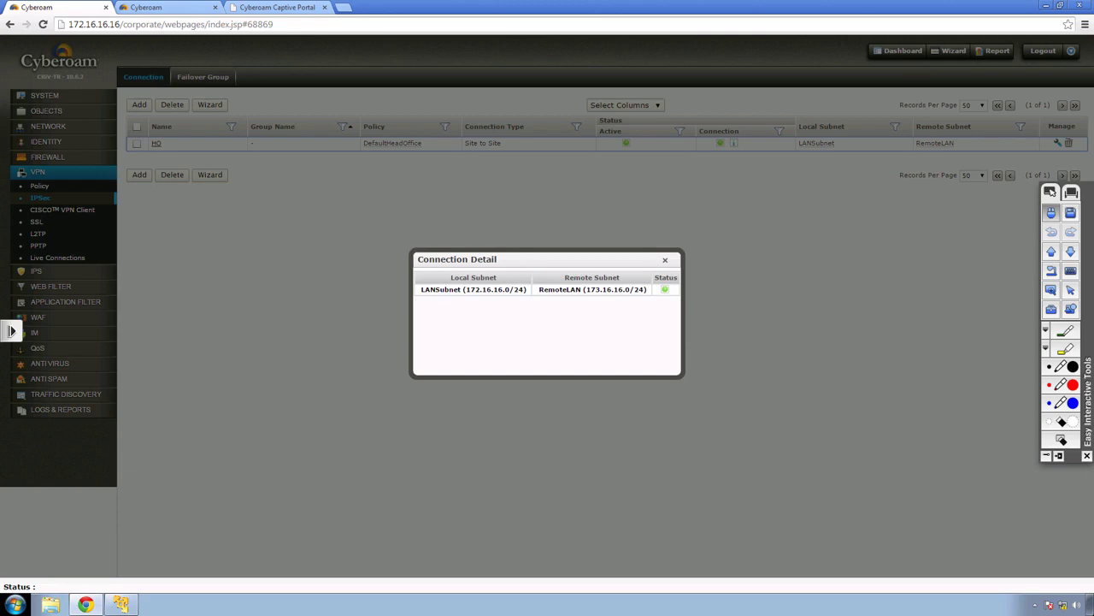
{"action": "left_click", "coordinate": [665, 259]}
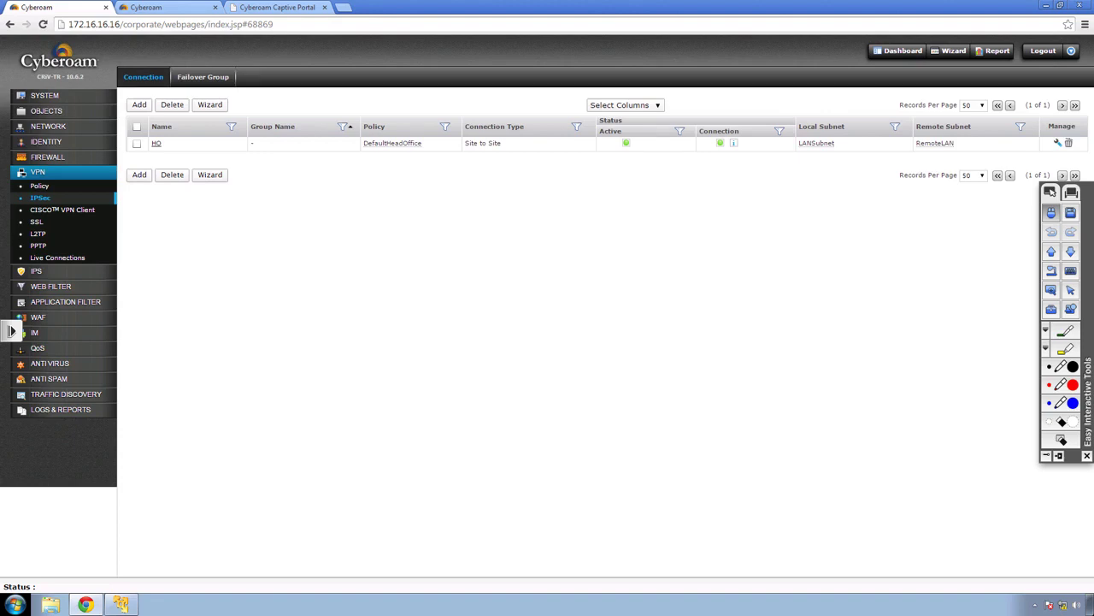
{"action": "left_click", "coordinate": [39, 233]}
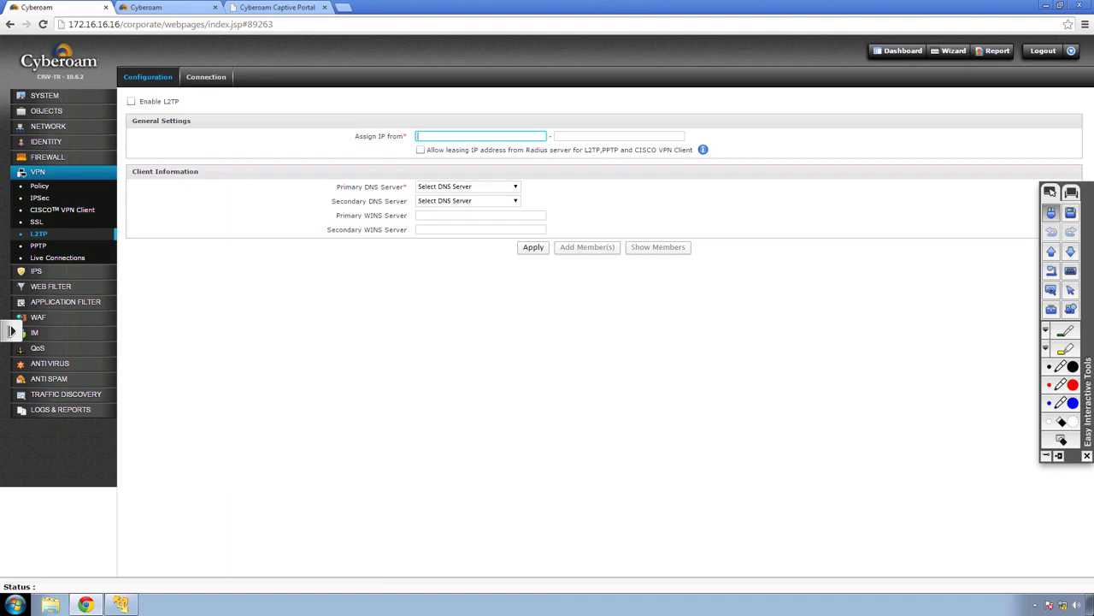
Step: Enable L2TP with the 192.168.1.10–192.168.1.20 pool and primary DNS 10.201.4.59, and apply it
{"action": "left_click", "coordinate": [130, 101]}
{"action": "type", "text": "192.168.1.10"}
{"action": "left_click", "coordinate": [619, 136]}
{"action": "type", "text": "192.168."}
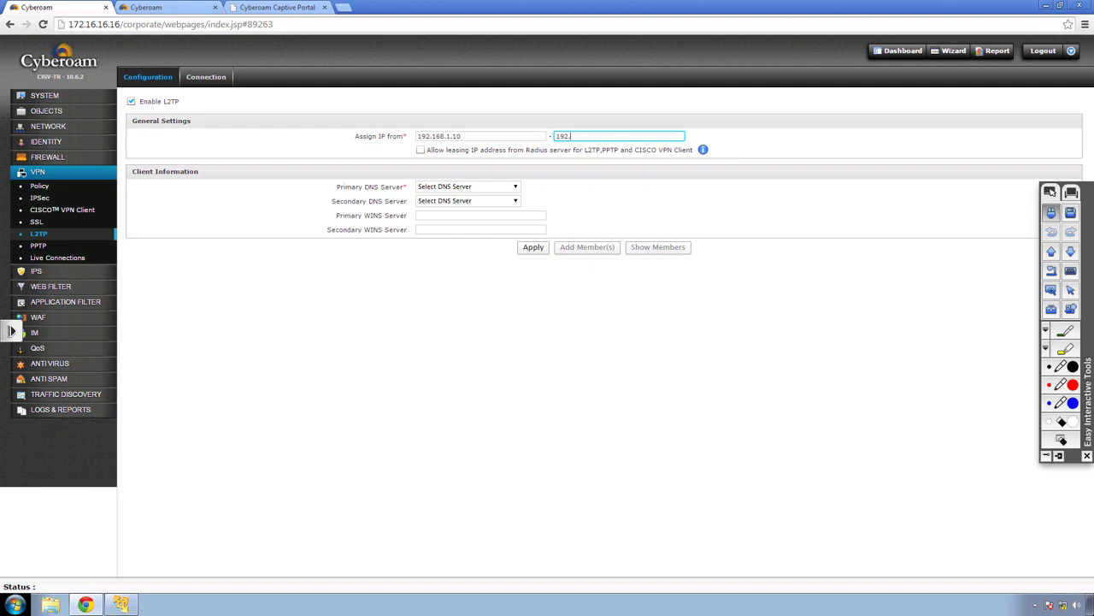
{"action": "type", "text": "1.20"}
{"action": "left_click", "coordinate": [466, 187]}
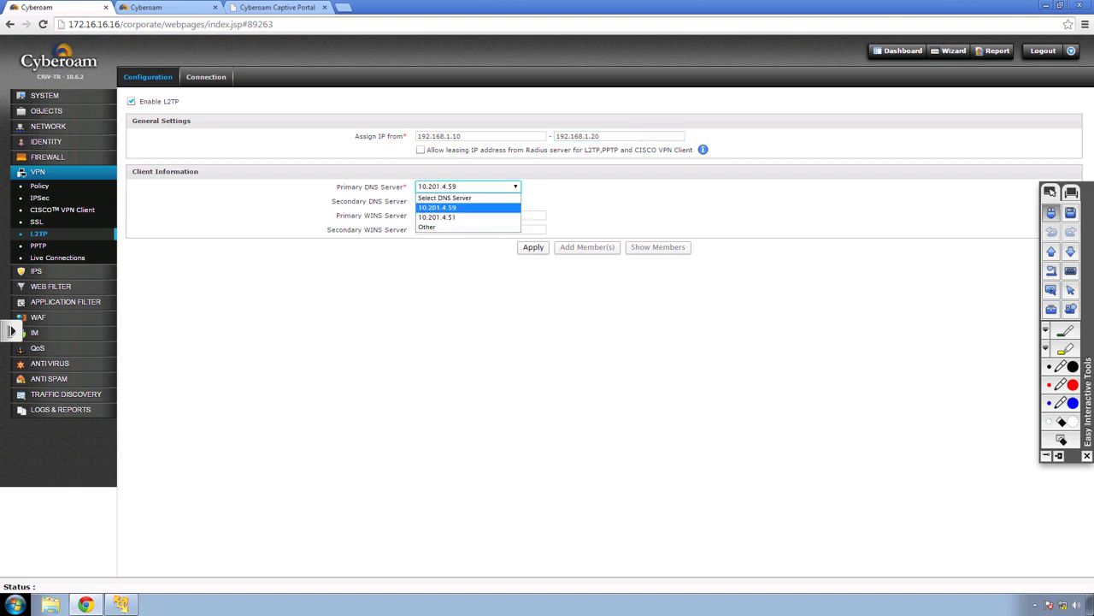
{"action": "key", "text": "Return"}
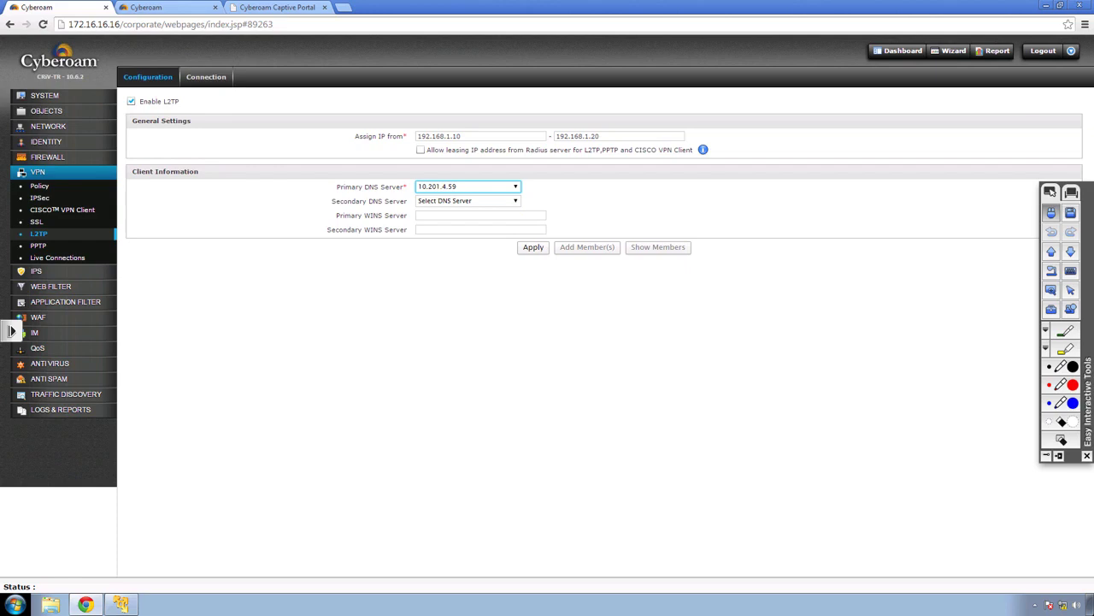
{"action": "left_click", "coordinate": [532, 247]}
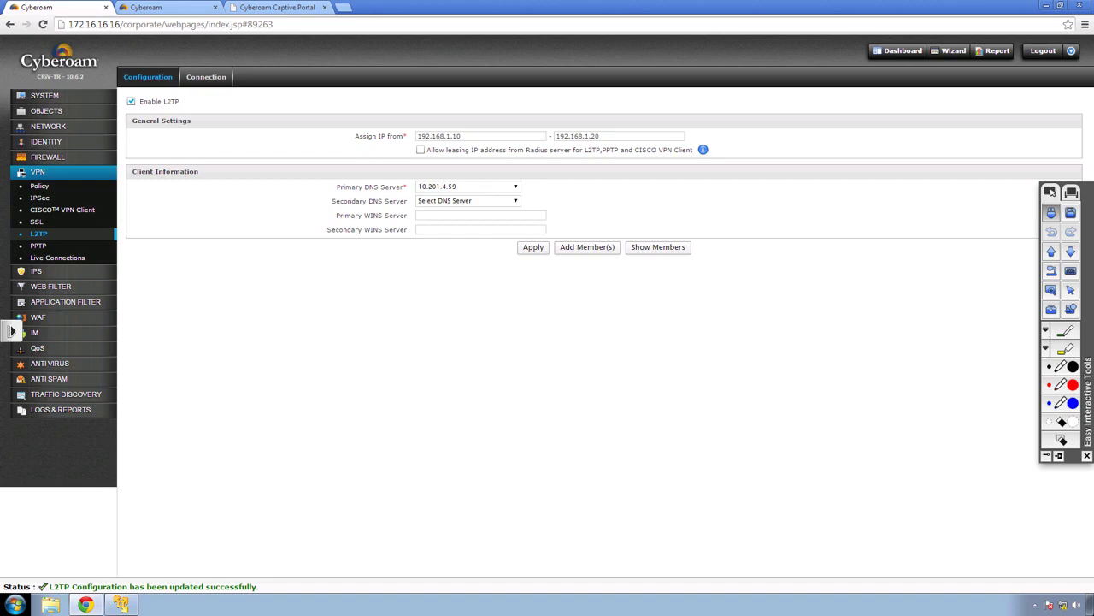
{"action": "left_click", "coordinate": [205, 77]}
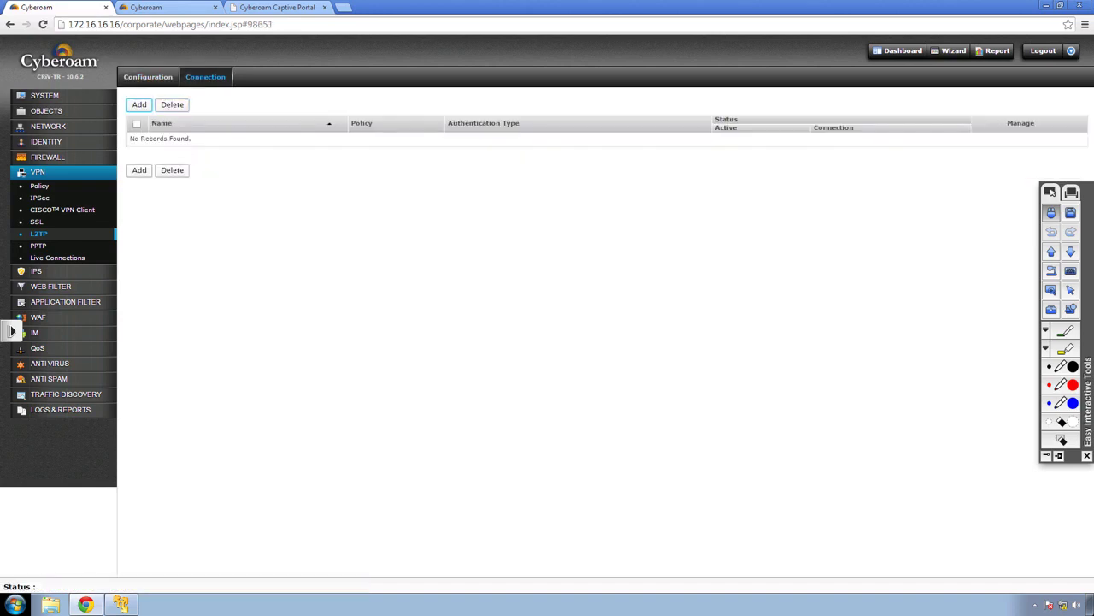
Step: Add an L2TP connection named 'L2TP' and enter its preshared key twice
{"action": "left_click", "coordinate": [139, 104]}
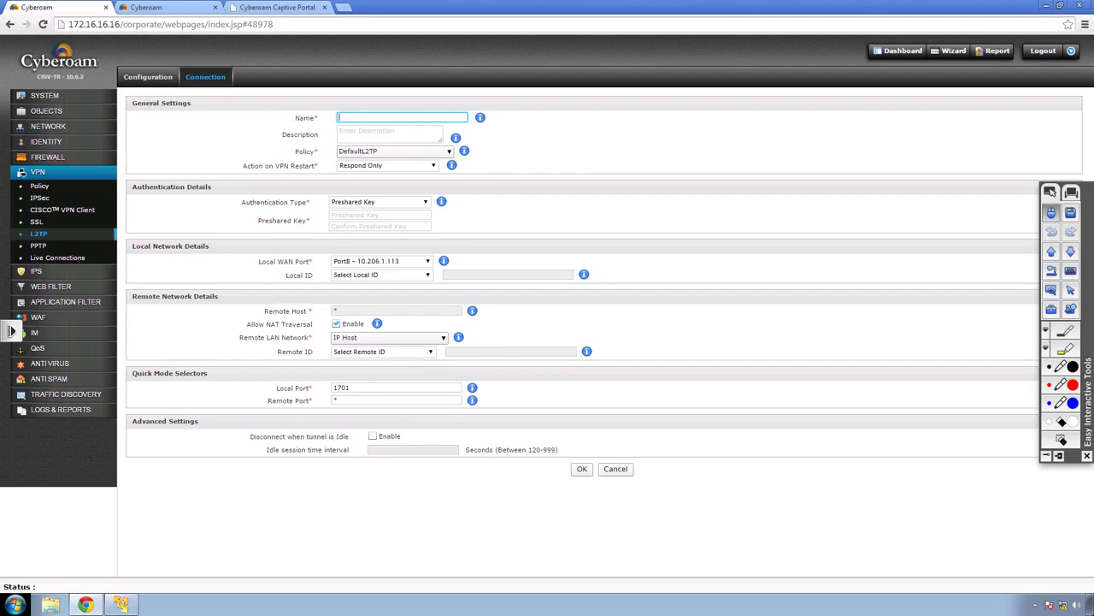
{"action": "type", "text": "L2TP"}
{"action": "left_click", "coordinate": [379, 215]}
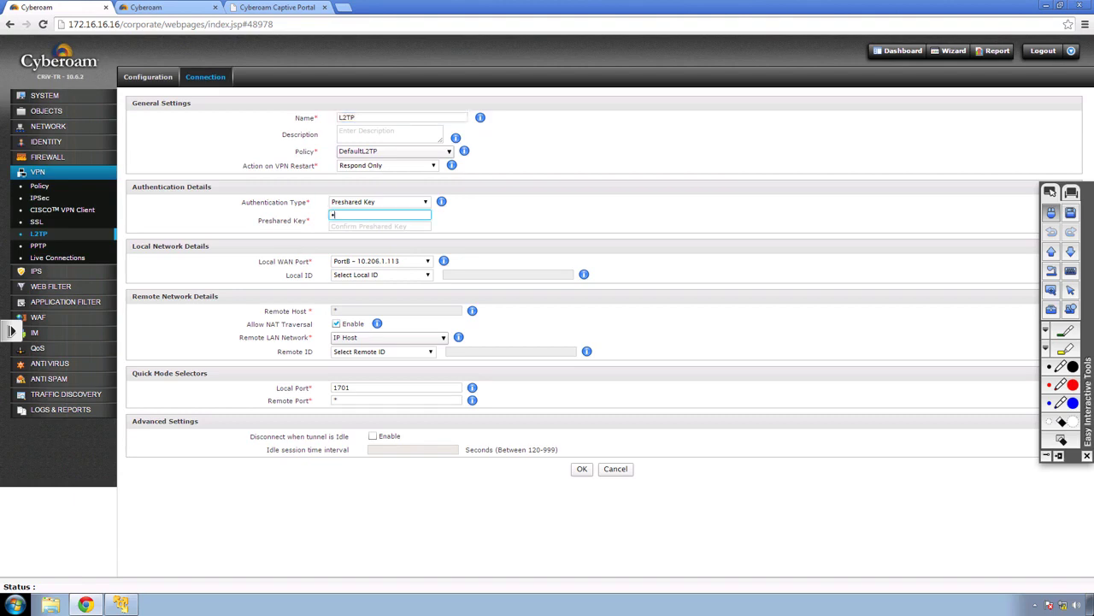
{"action": "key", "text": "Tab"}
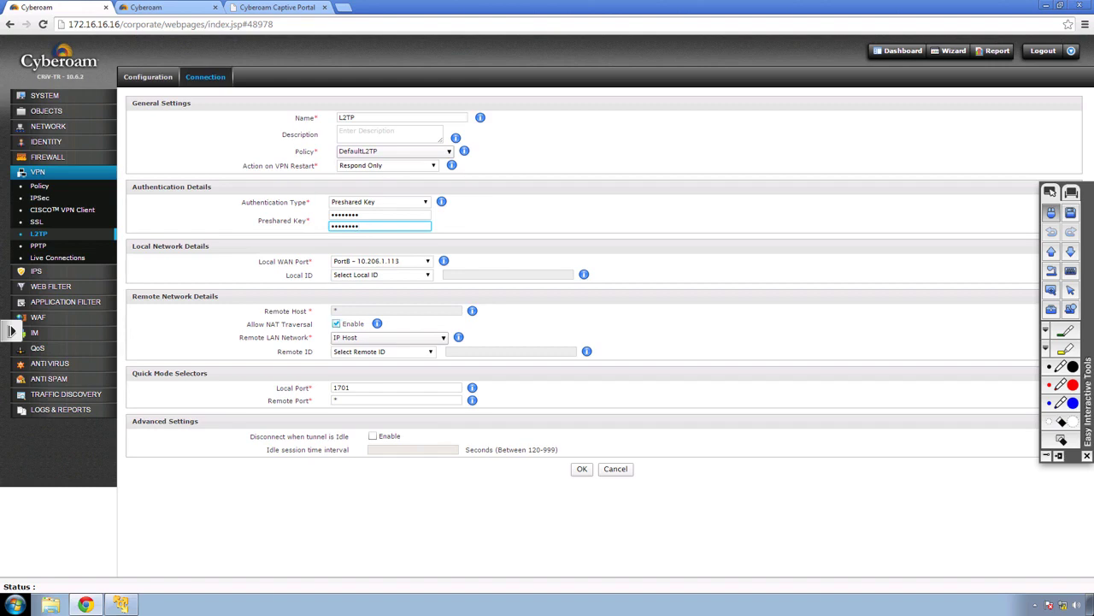
Step: Set the remote LAN network to Any IP Host, save, and activate the connection
{"action": "key", "text": "Tab"}
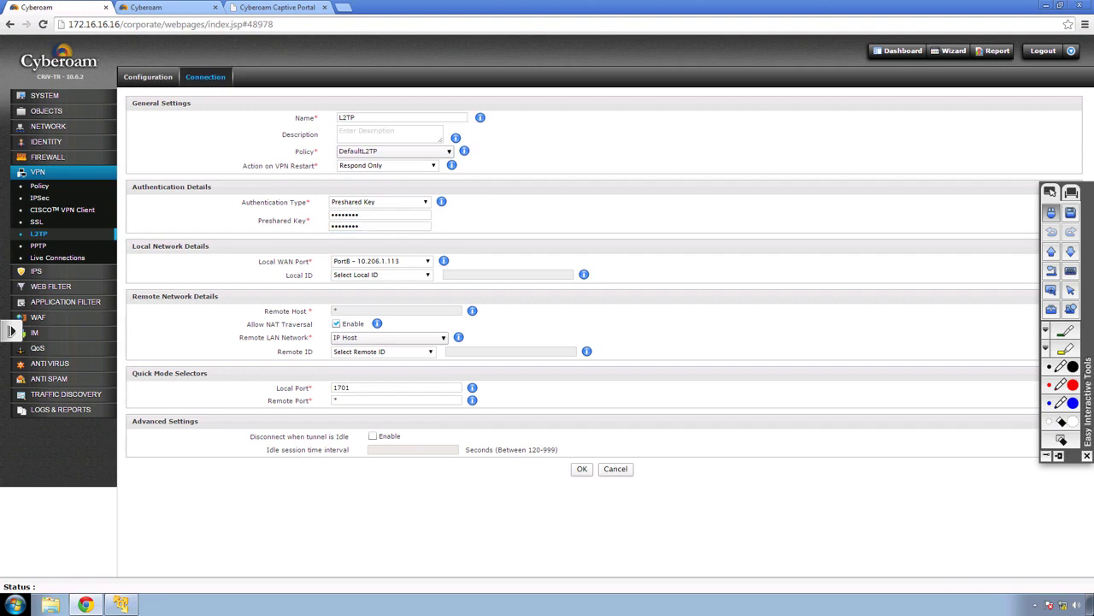
{"action": "key", "text": "space"}
{"action": "key", "text": "Tab"}
{"action": "key", "text": "space"}
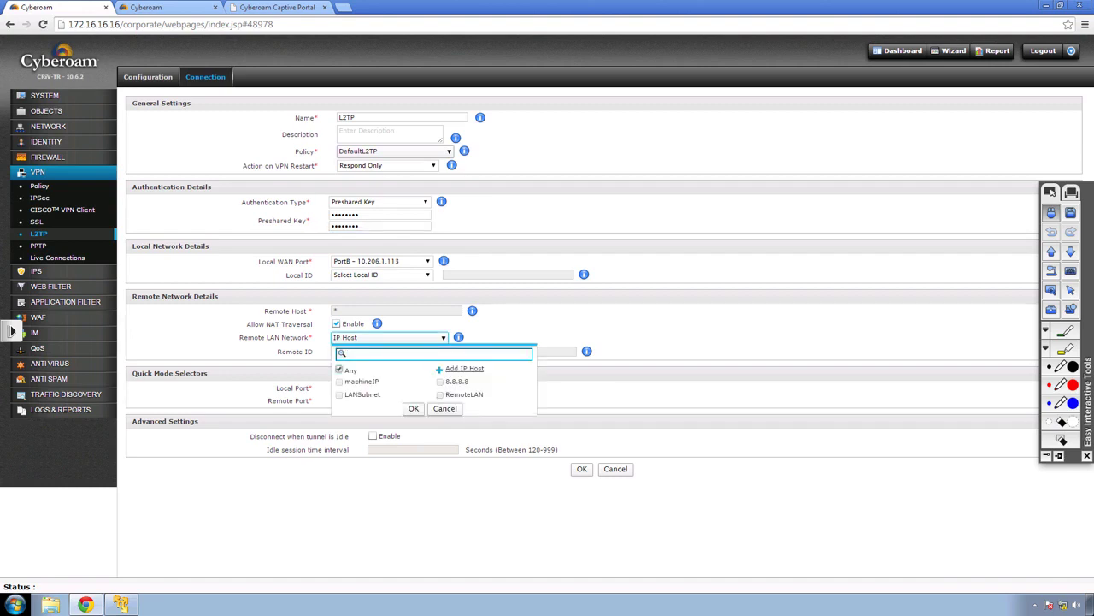
{"action": "key", "text": "Return"}
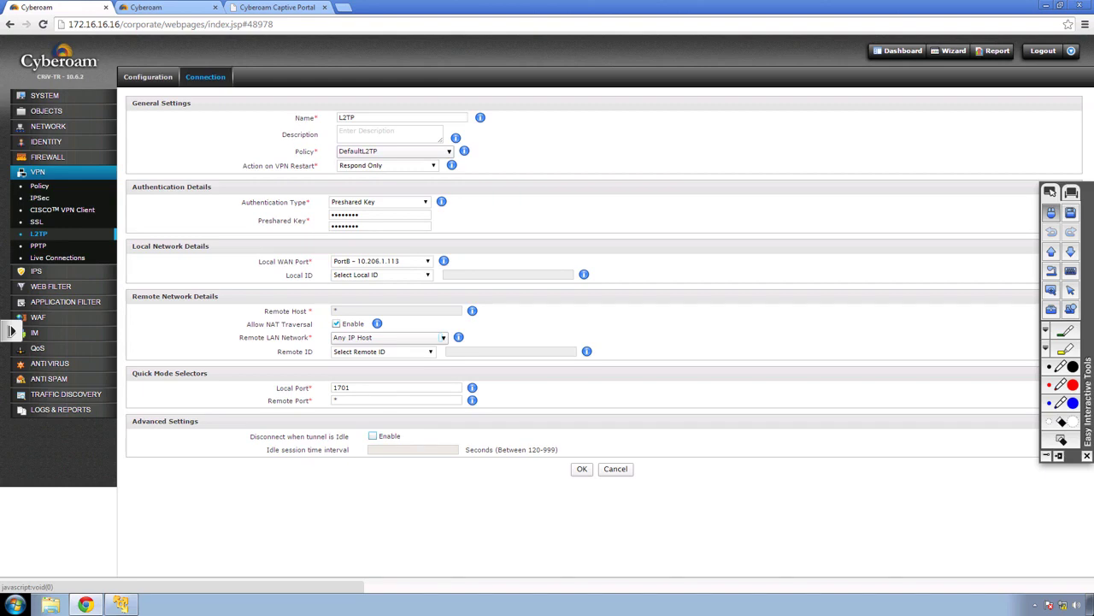
{"action": "key", "text": "Return"}
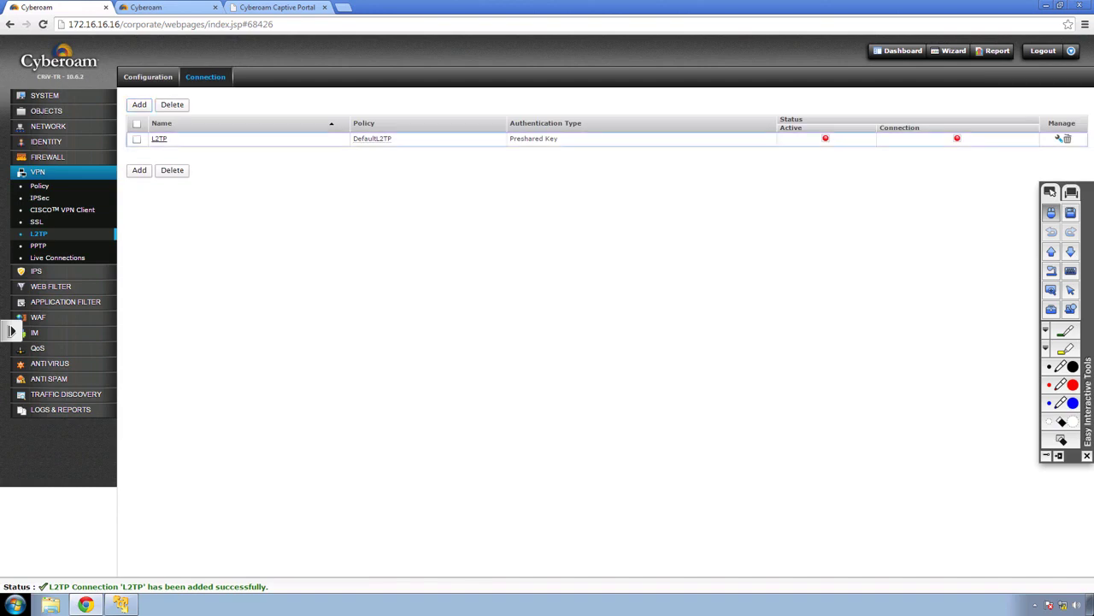
{"action": "left_click", "coordinate": [825, 138]}
{"action": "key", "text": "Return"}
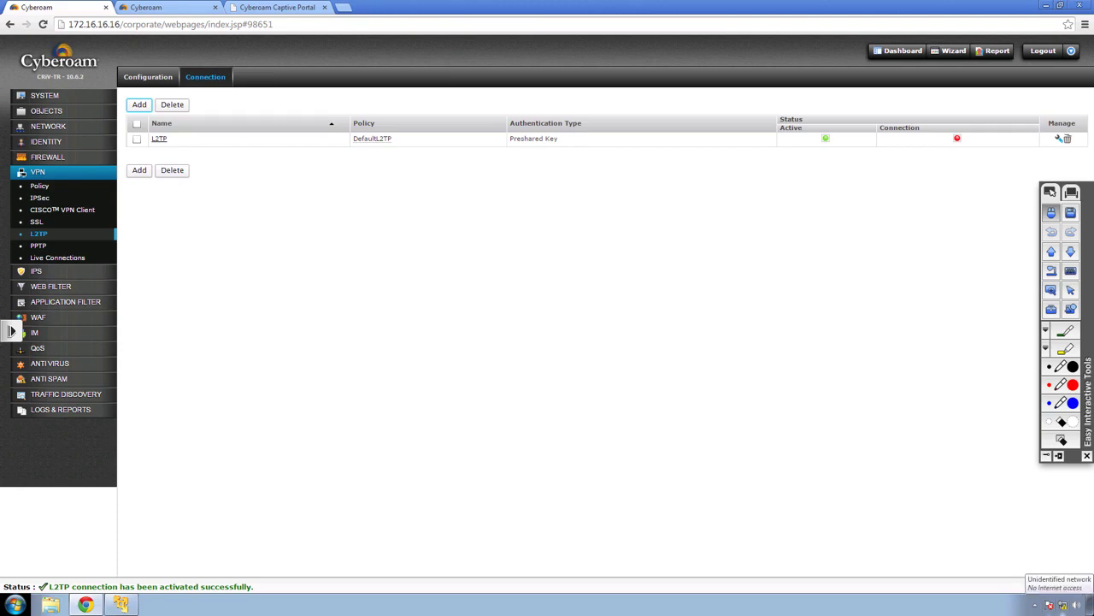
Step: From the network tray icon, reach Network and Sharing Center and start a workplace connection
{"action": "right_click", "coordinate": [1063, 605]}
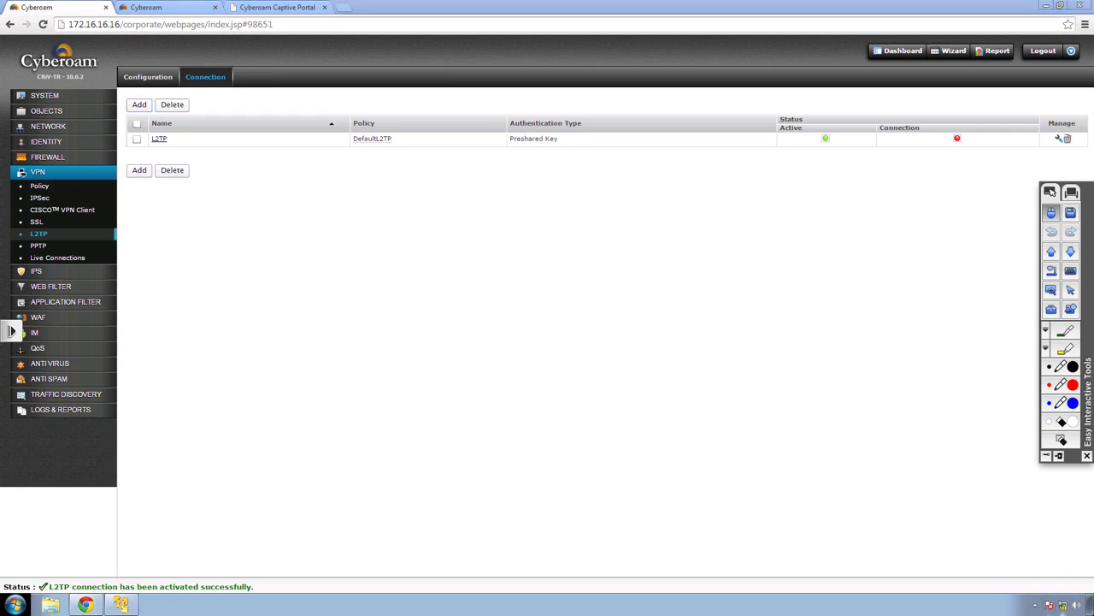
{"action": "left_click", "coordinate": [1062, 606]}
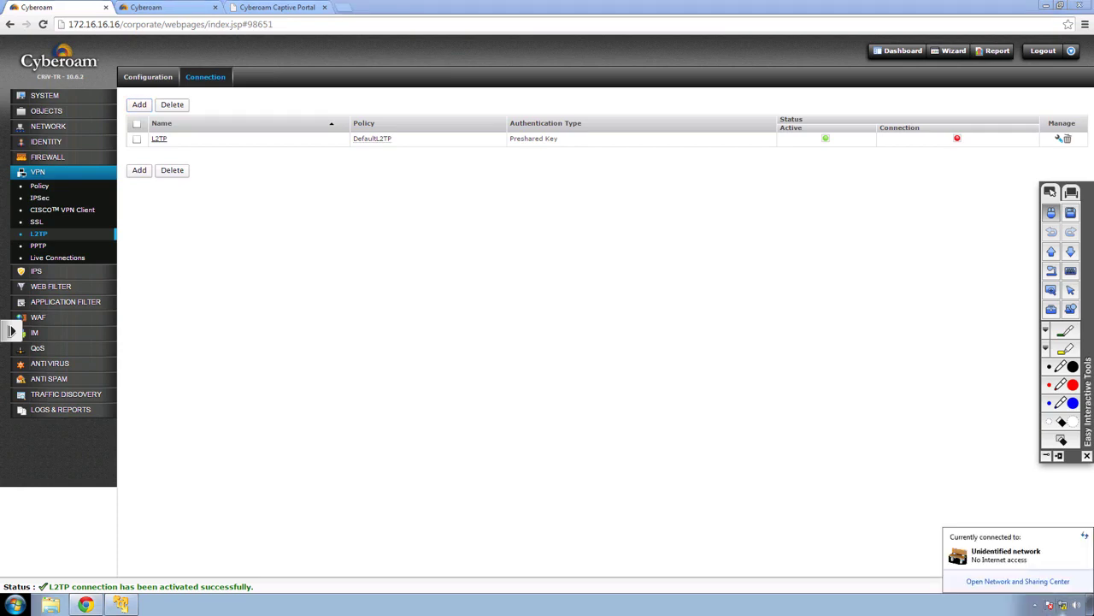
{"action": "left_click", "coordinate": [1017, 581]}
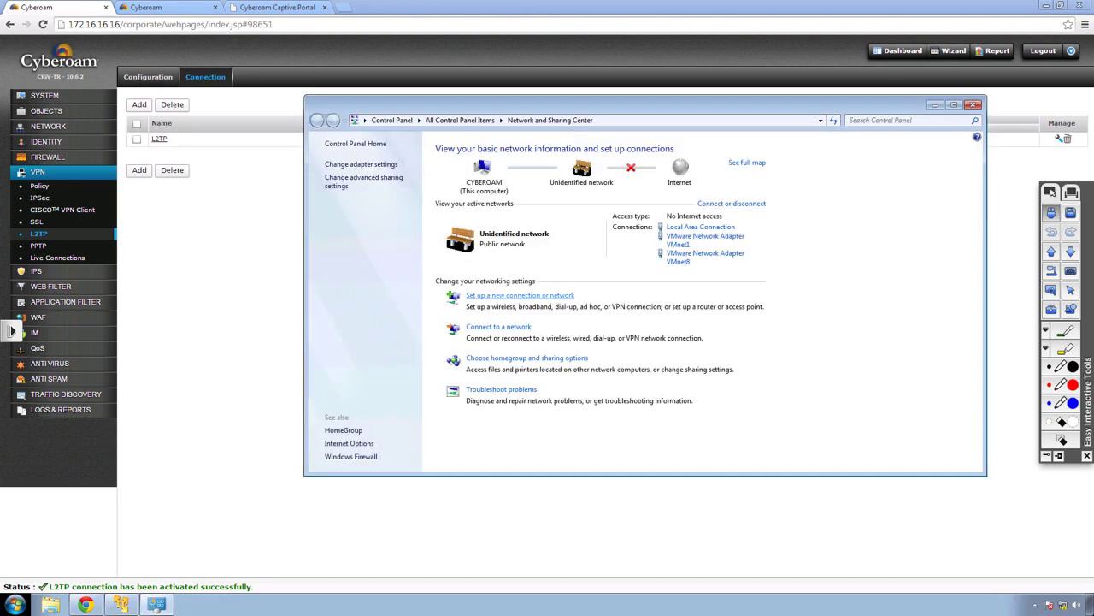
{"action": "left_click", "coordinate": [520, 295]}
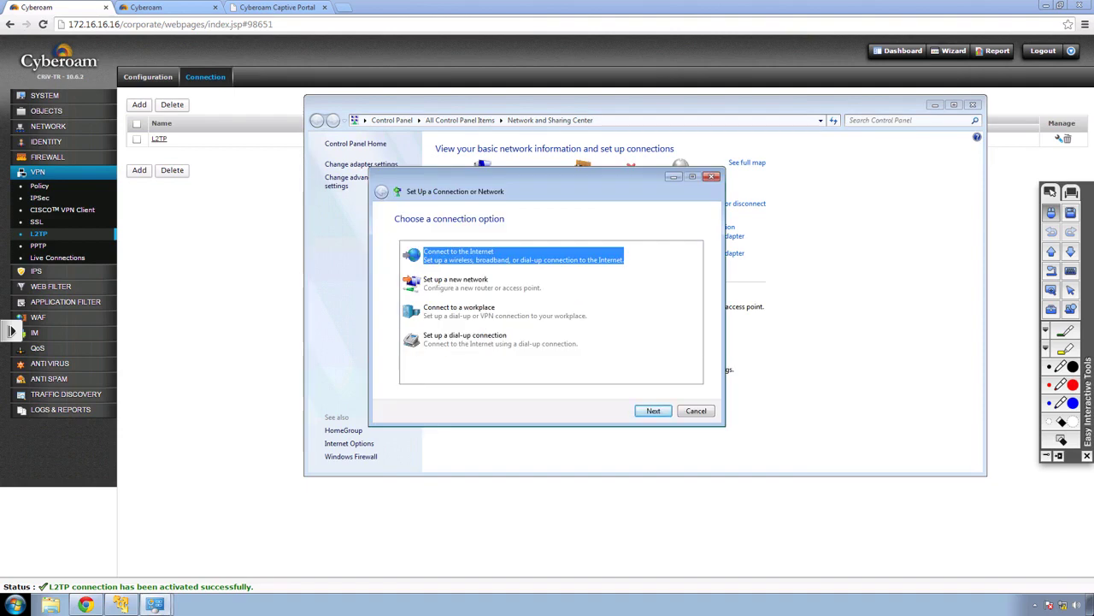
{"action": "left_click", "coordinate": [459, 309]}
Step: Choose a VPN connection to set up later, with Internet address 'L2TP'
{"action": "key", "text": "Return"}
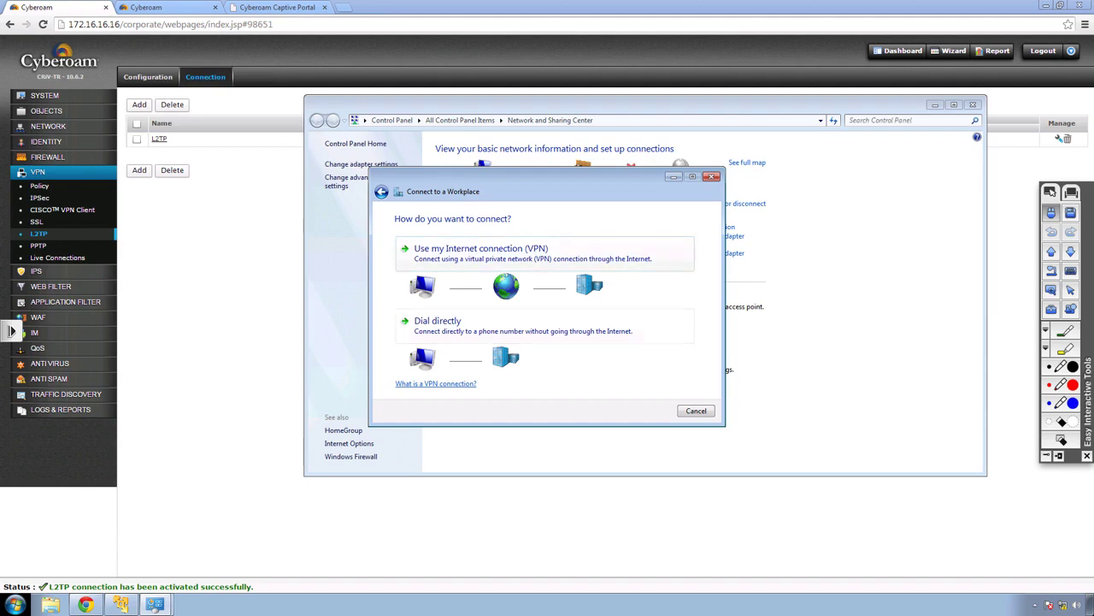
{"action": "key", "text": "Return"}
{"action": "key", "text": "Tab"}
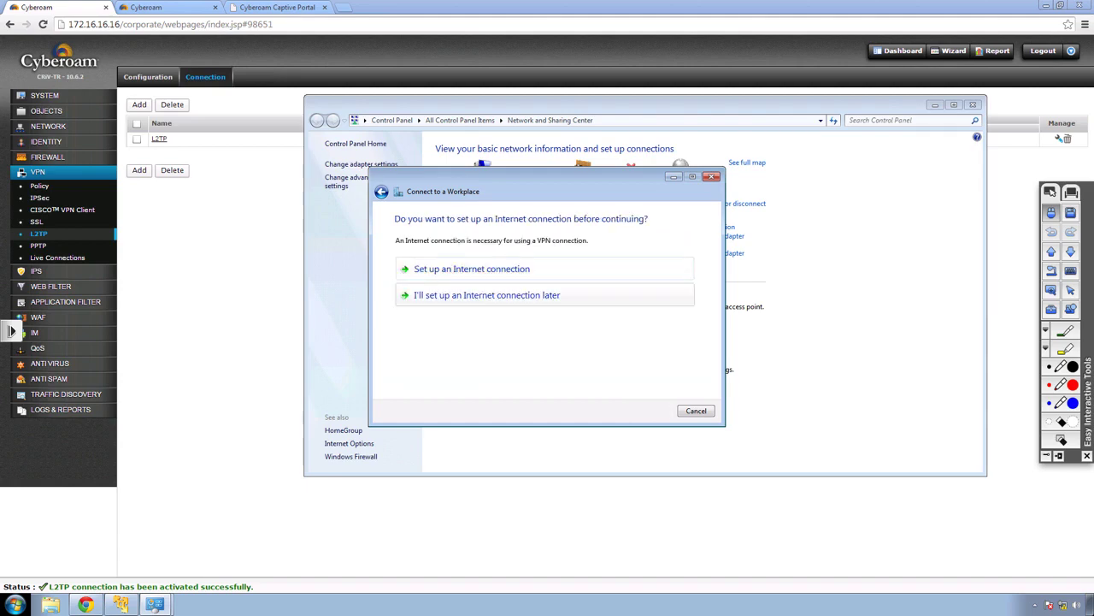
{"action": "key", "text": "Return"}
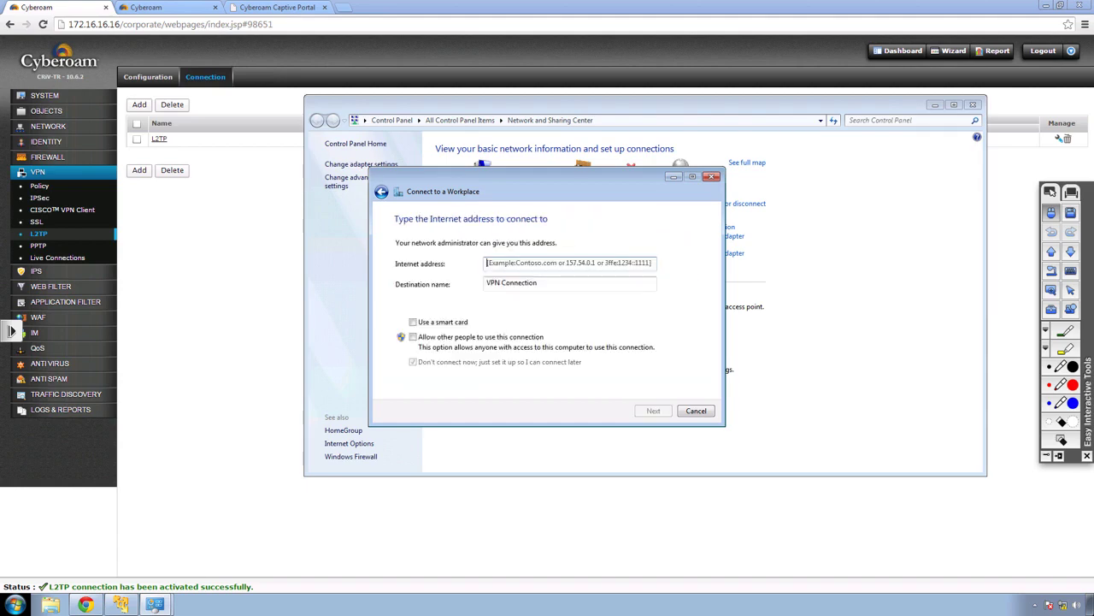
{"action": "type", "text": "L2TP"}
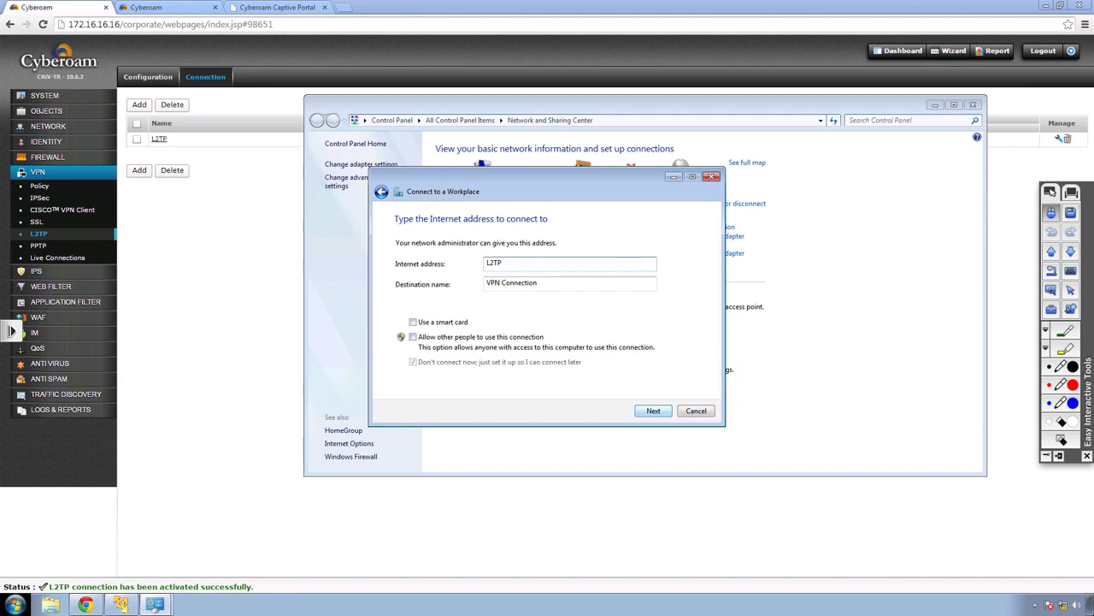
{"action": "key", "text": "Return"}
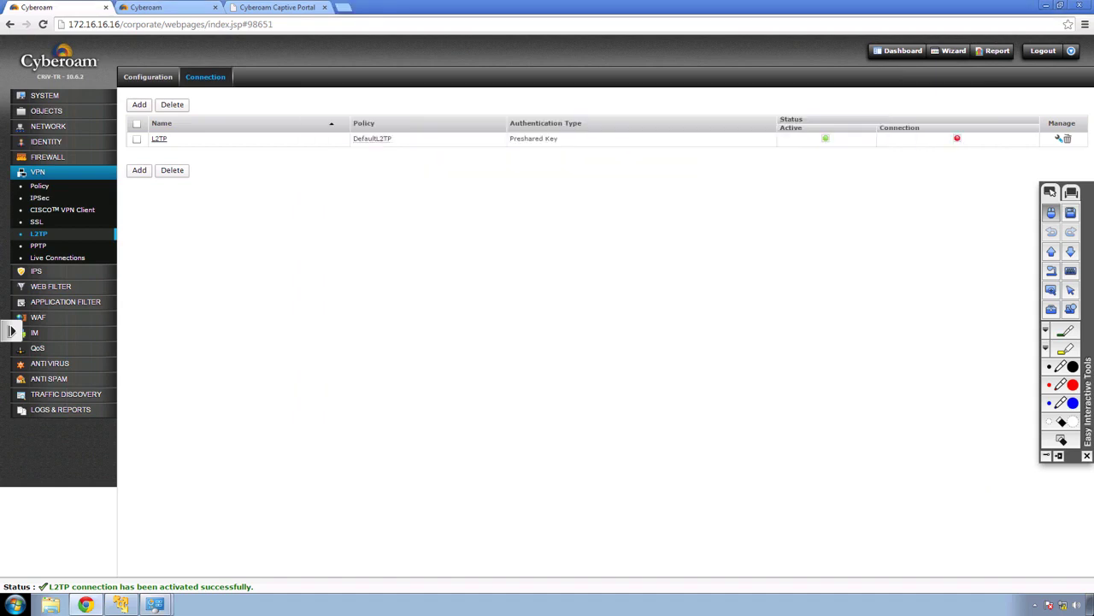
Step: Grant one user L2TP membership on the L2TP configuration page, then go to Identity > Users
{"action": "left_click", "coordinate": [148, 76]}
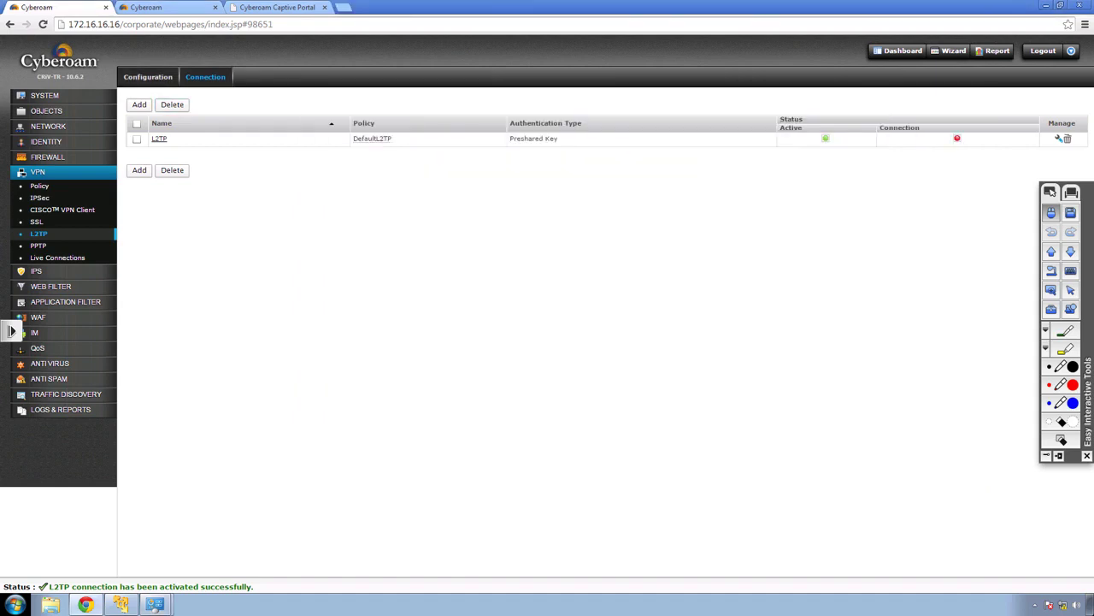
{"action": "left_click", "coordinate": [587, 247]}
{"action": "left_click", "coordinate": [326, 226]}
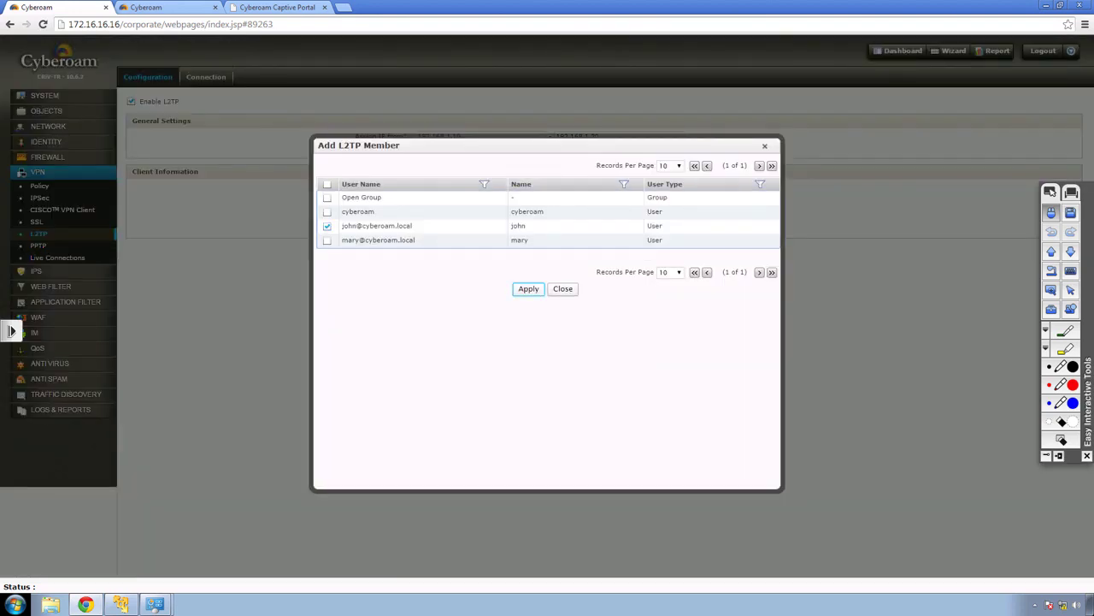
{"action": "left_click", "coordinate": [529, 288]}
{"action": "key", "text": "Return"}
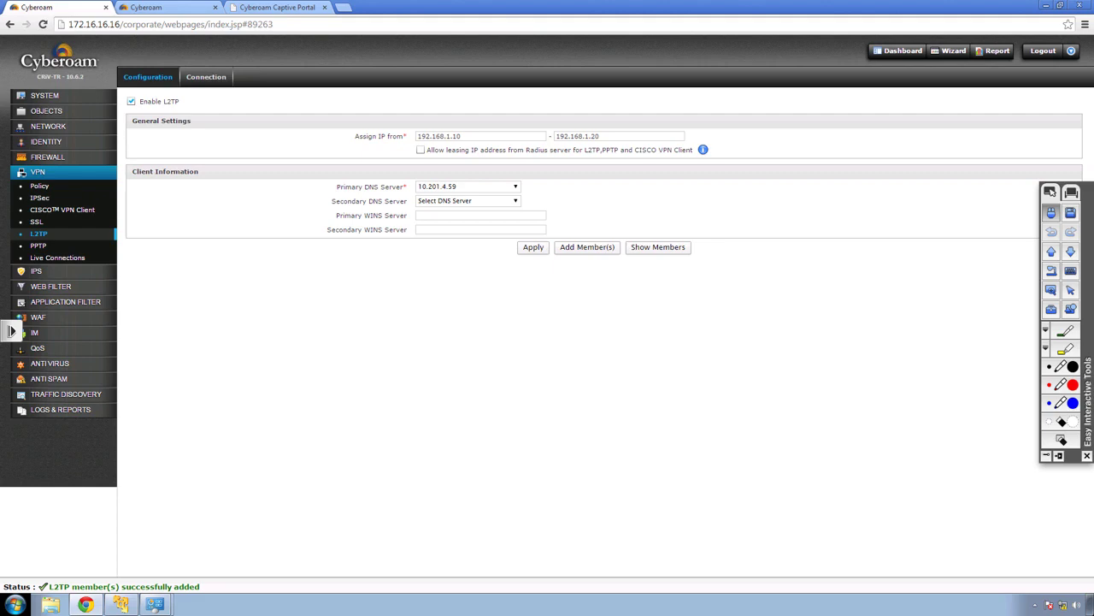
{"action": "left_click", "coordinate": [46, 141]}
{"action": "left_click", "coordinate": [39, 178]}
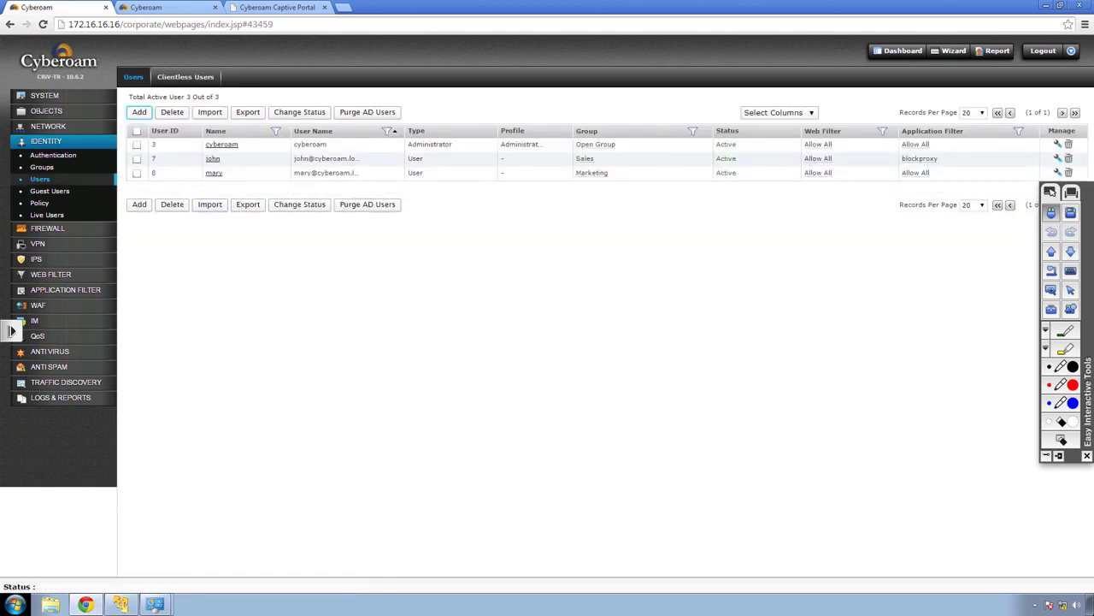
Step: Inspect the Marketing user's settings, then go back to VPN > L2TP
{"action": "left_click", "coordinate": [214, 174]}
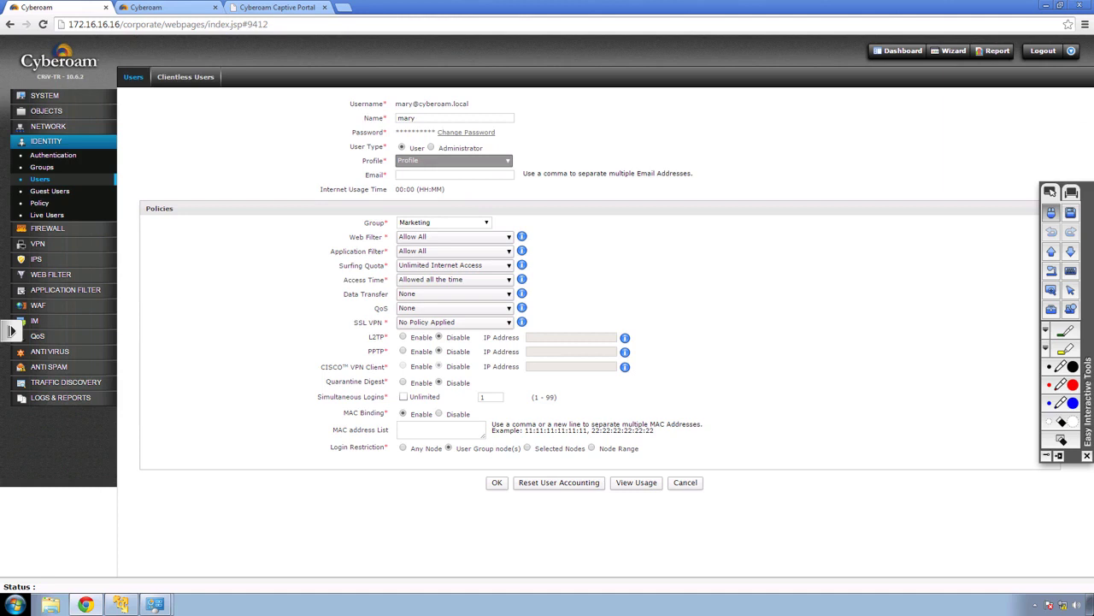
{"action": "left_click", "coordinate": [38, 244]}
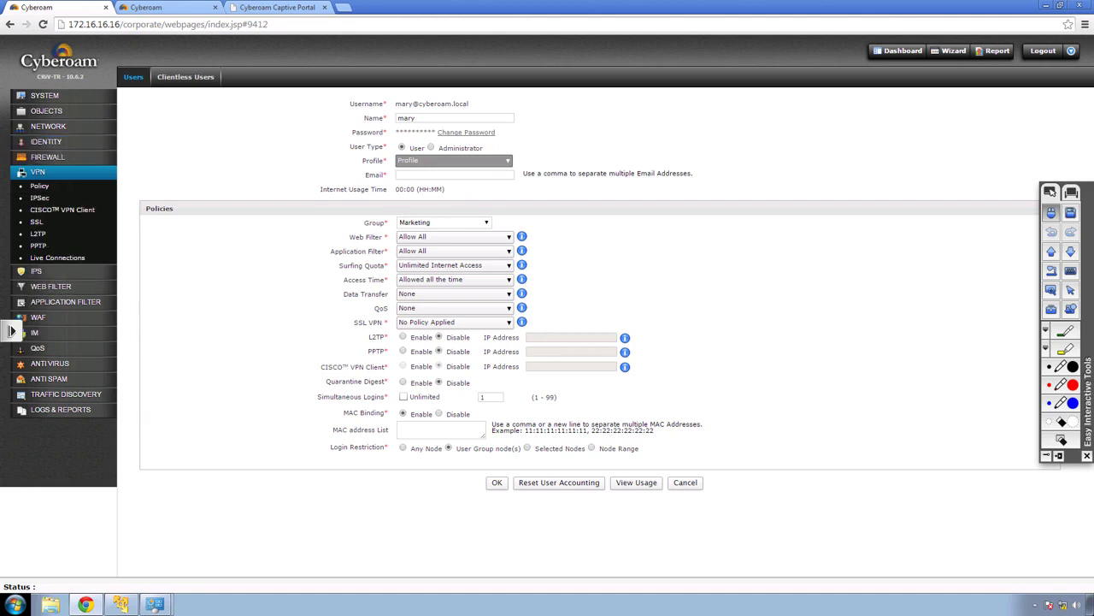
{"action": "left_click", "coordinate": [38, 234]}
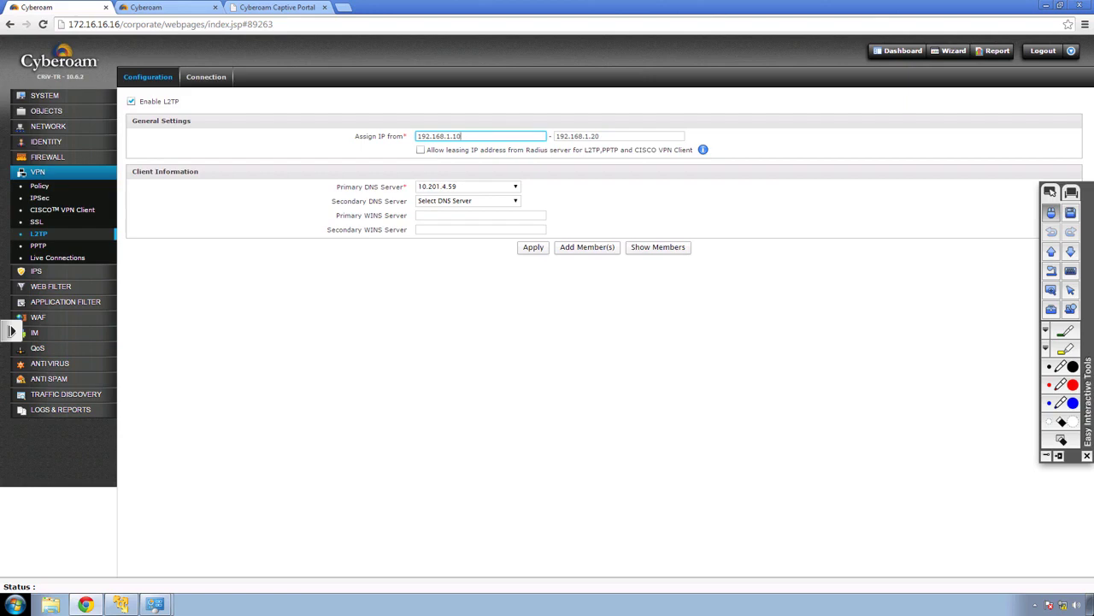
Step: Enter the user's name and password in the workplace wizard, create the VPN connection, and list network connections
{"action": "right_click", "coordinate": [154, 605]}
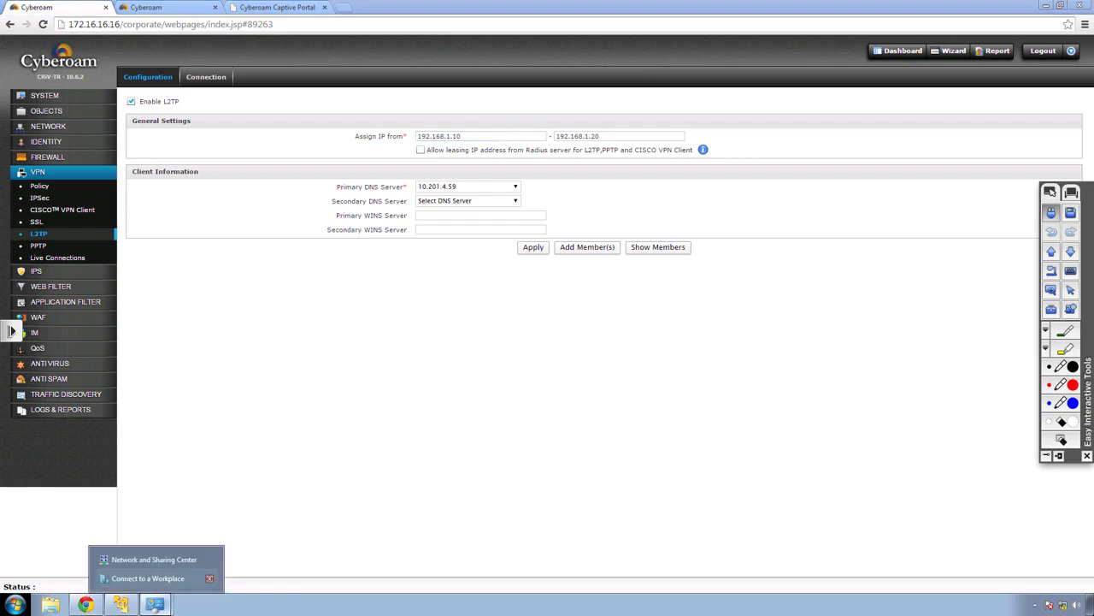
{"action": "left_click", "coordinate": [146, 576]}
{"action": "type", "text": "john"}
{"action": "key", "text": "Tab"}
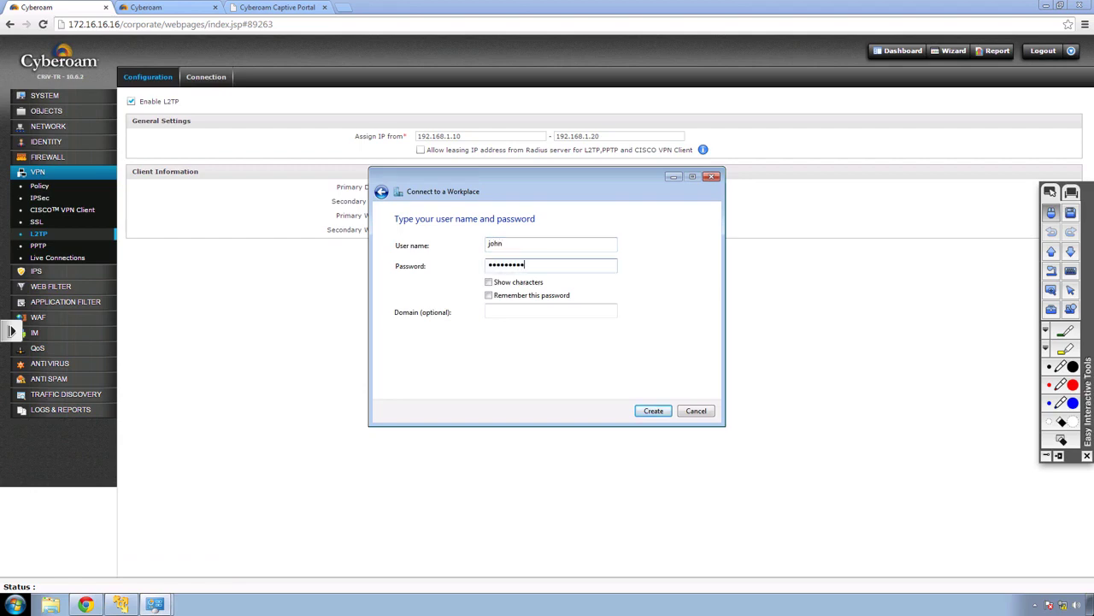
{"action": "key", "text": "Return"}
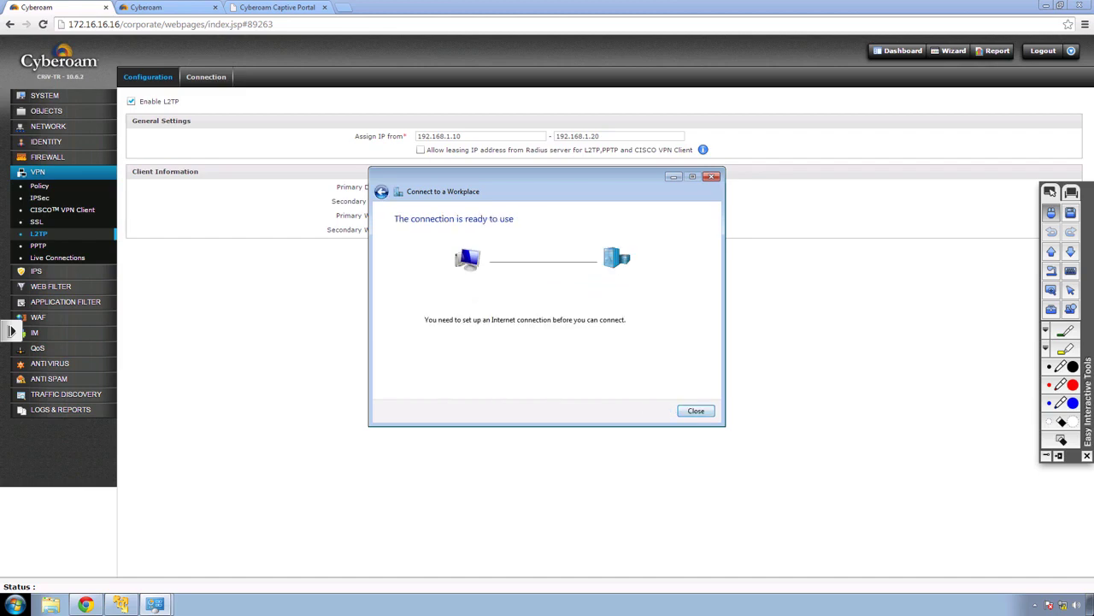
{"action": "key", "text": "Return"}
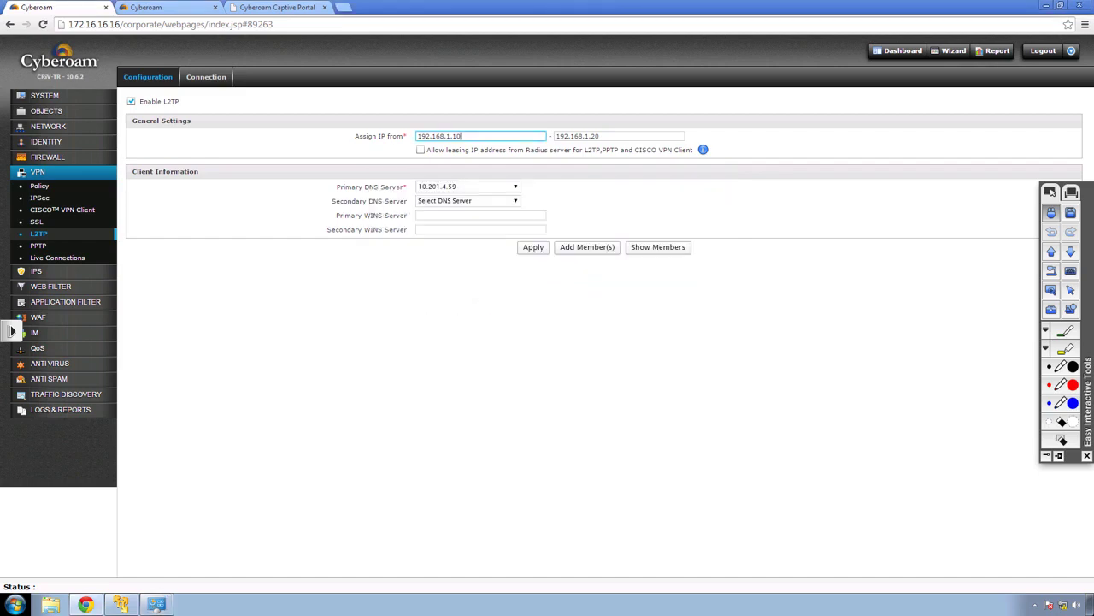
{"action": "left_click", "coordinate": [1050, 606]}
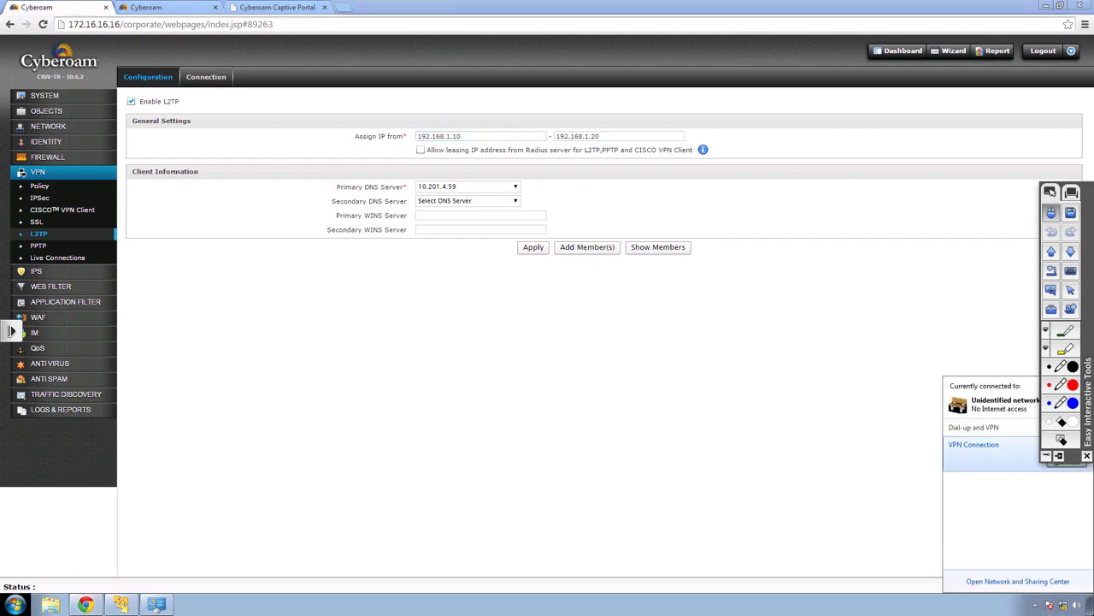
Step: In VPN Connection's security properties, set the type to L2TP/IPSec with optional encryption
{"action": "right_click", "coordinate": [968, 445]}
{"action": "left_click", "coordinate": [1002, 466]}
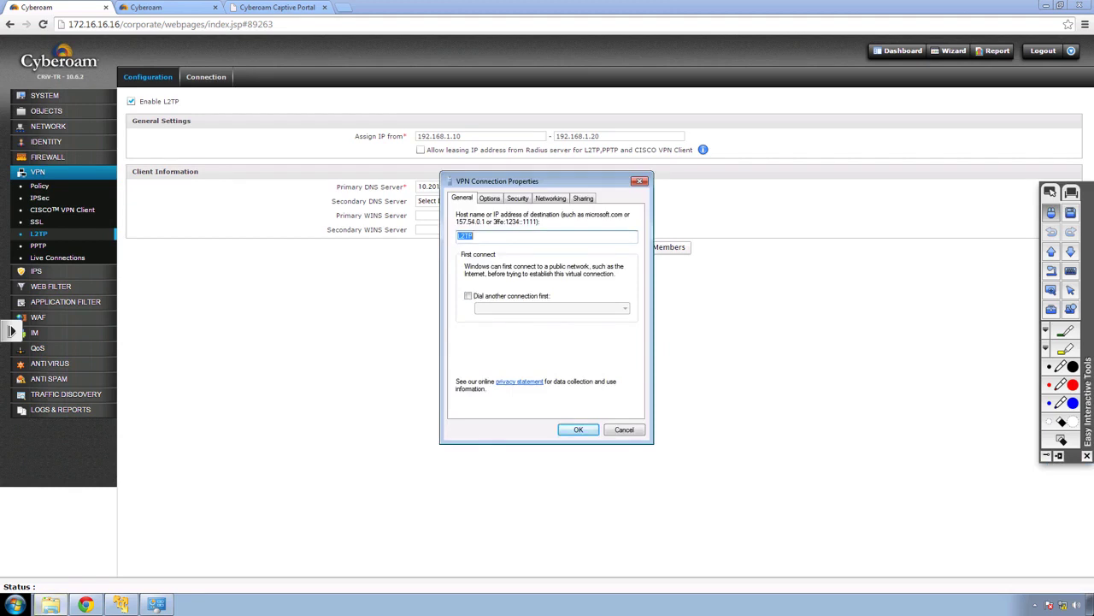
{"action": "key", "text": "ctrl+Tab"}
{"action": "key", "text": "ctrl+Tab"}
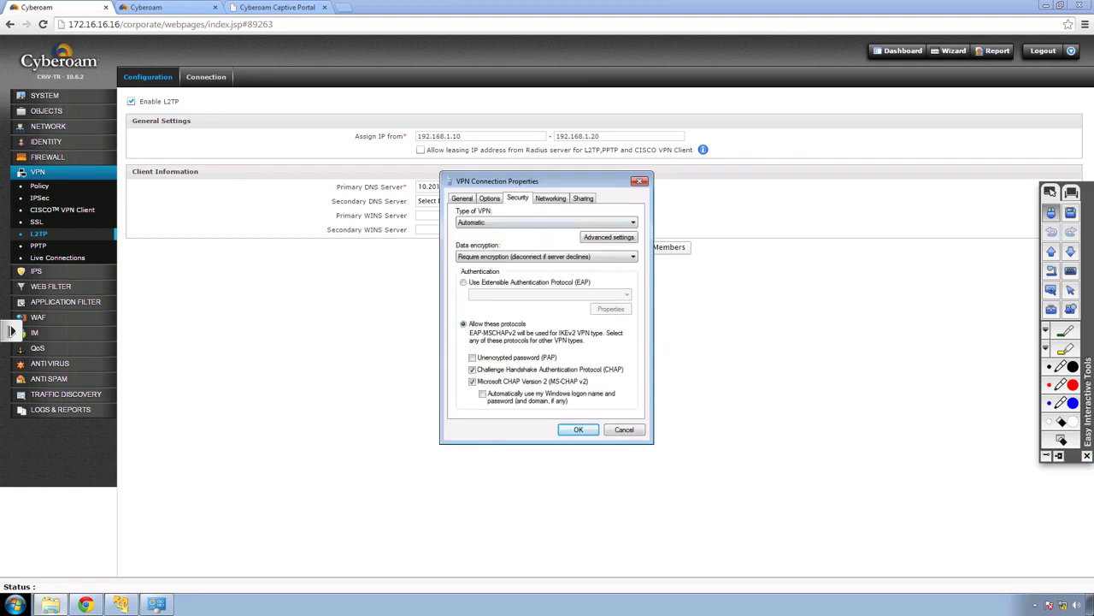
{"action": "key", "text": "alt+Down"}
{"action": "key", "text": "Down"}
{"action": "key", "text": "Down"}
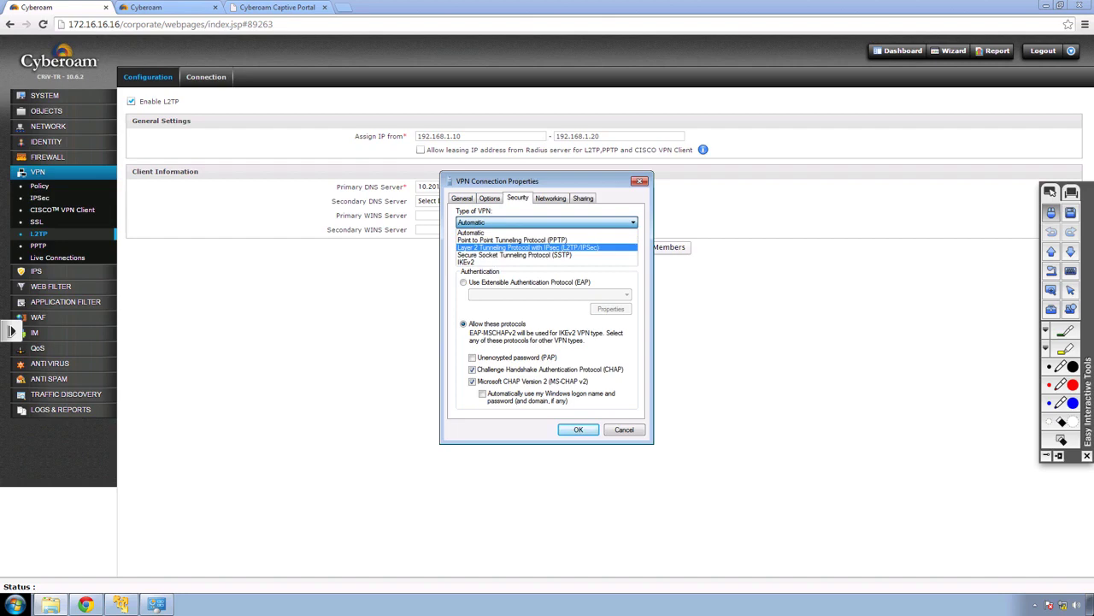
{"action": "key", "text": "Return"}
{"action": "key", "text": "Tab"}
{"action": "key", "text": "Tab"}
{"action": "key", "text": "alt+Down"}
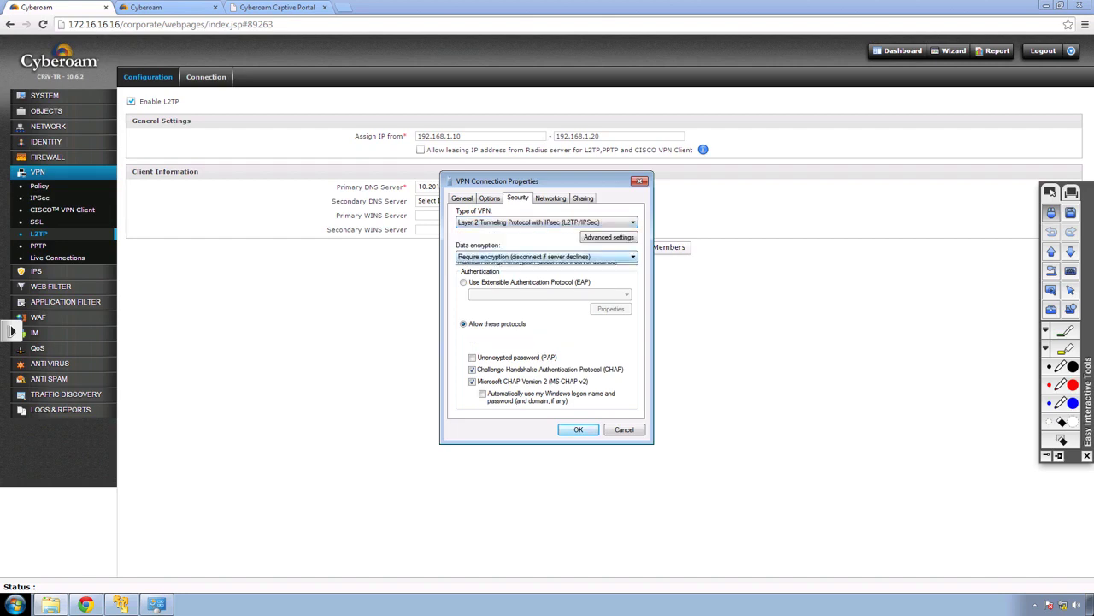
{"action": "key", "text": "Up"}
{"action": "key", "text": "Return"}
{"action": "key", "text": "Tab"}
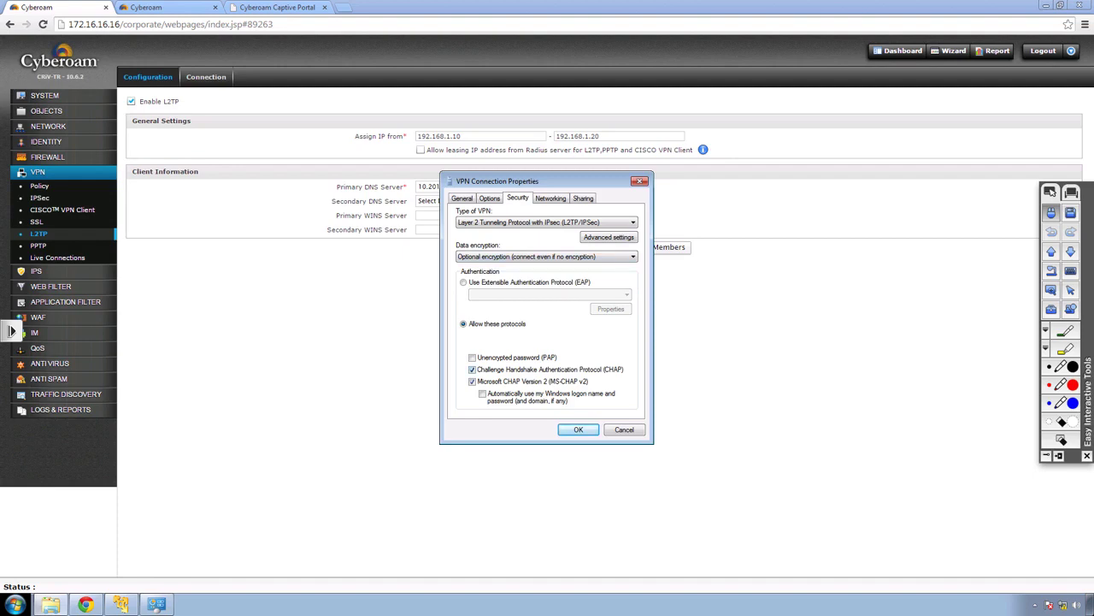
Step: Untick CHAP, set a preshared key in the advanced settings, and save the properties
{"action": "left_click", "coordinate": [472, 369]}
{"action": "left_click", "coordinate": [608, 236]}
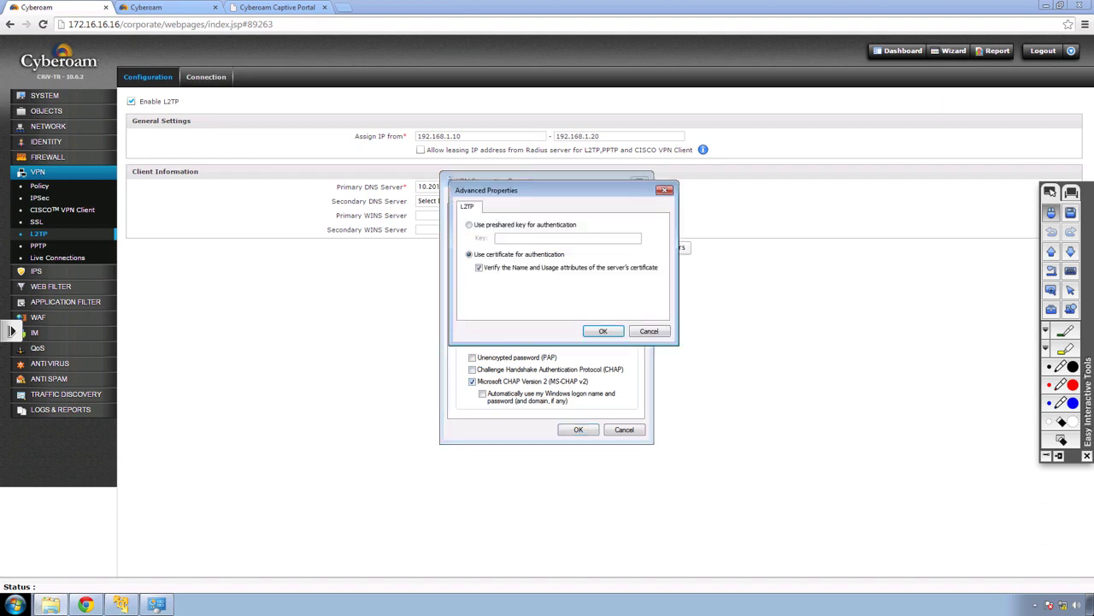
{"action": "left_click", "coordinate": [469, 224]}
{"action": "left_click", "coordinate": [498, 238]}
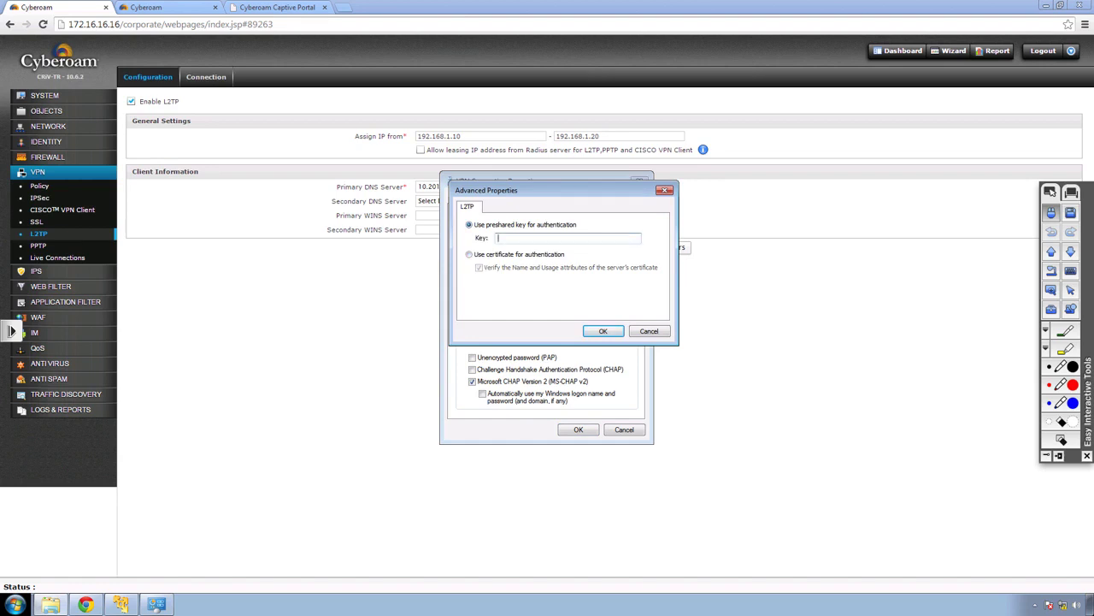
{"action": "key", "text": "Return"}
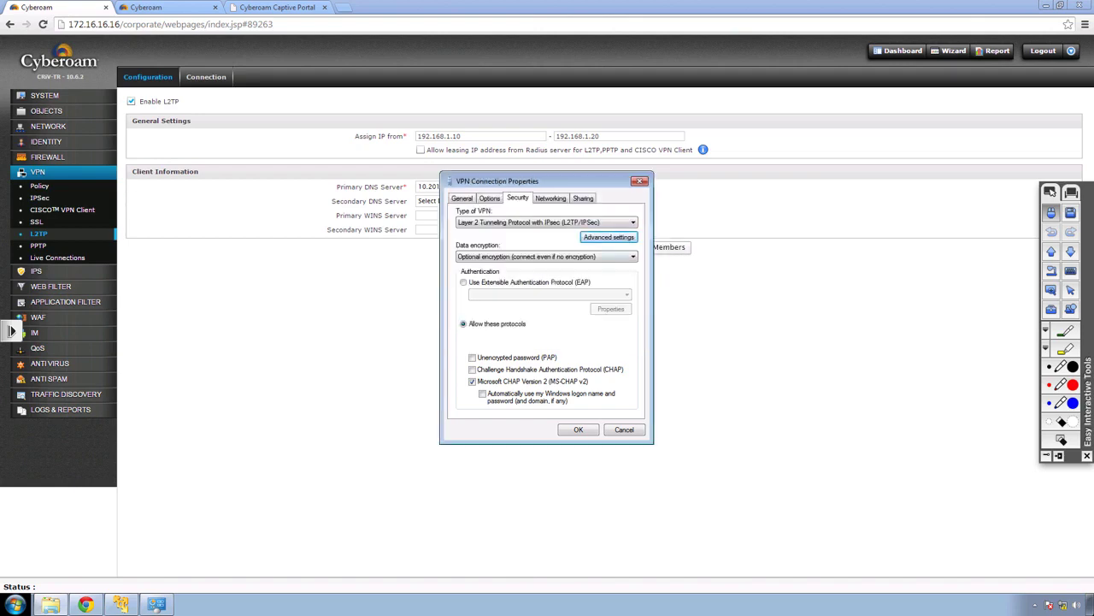
{"action": "key", "text": "Return"}
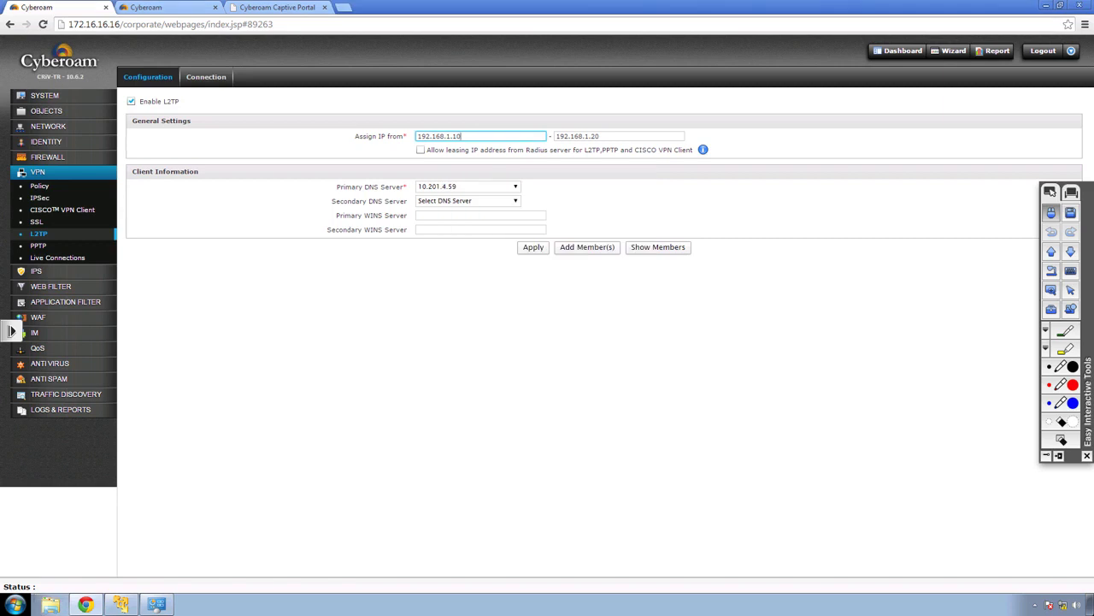
{"action": "left_click", "coordinate": [120, 605]}
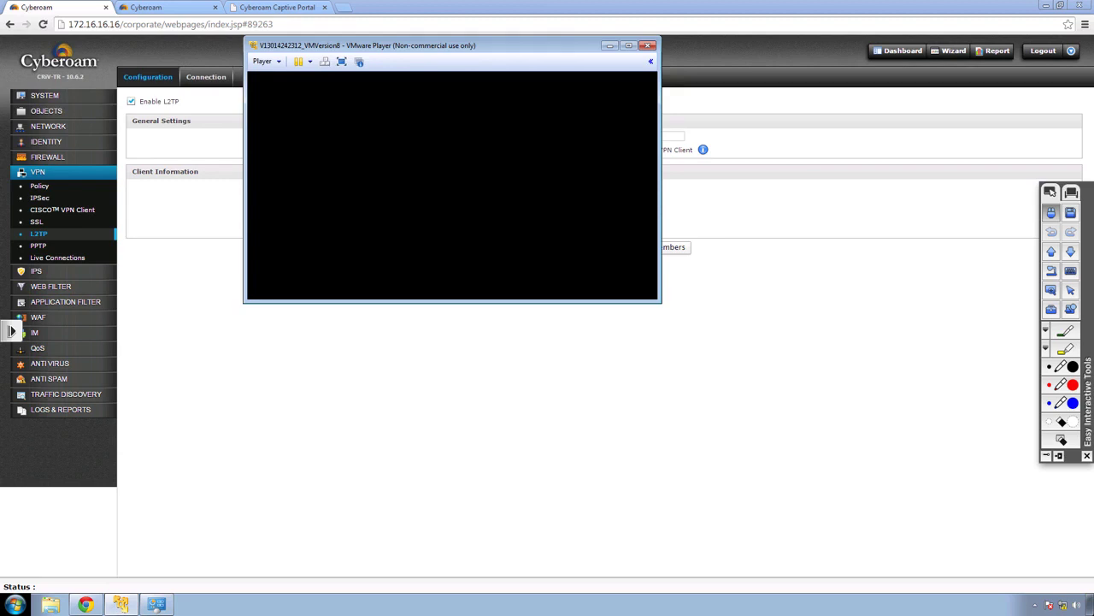
Step: Enter the Cyberoam Console through menu option 4 and start a 'set vpn' command
{"action": "key", "text": "Return"}
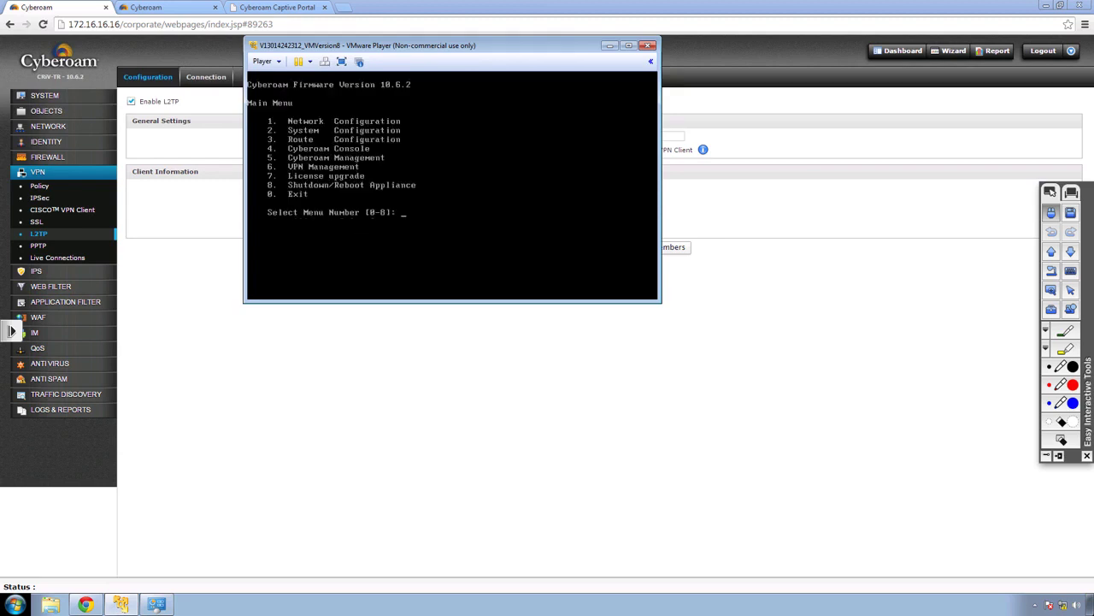
{"action": "type", "text": "4"}
{"action": "key", "text": "Return"}
{"action": "type", "text": "set vpn"}
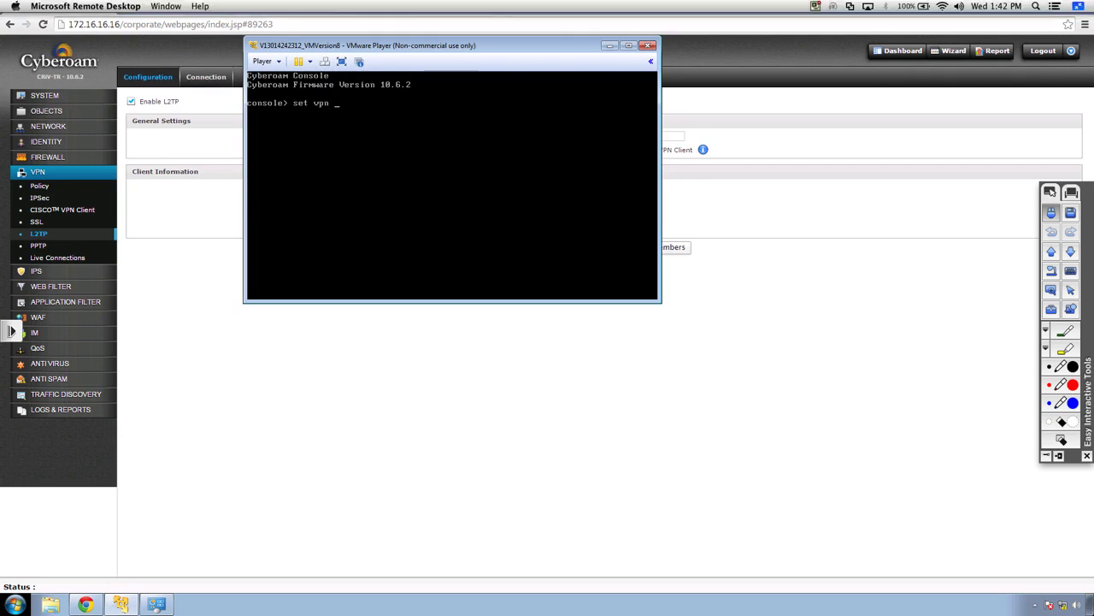
{"action": "left_click", "coordinate": [629, 45]}
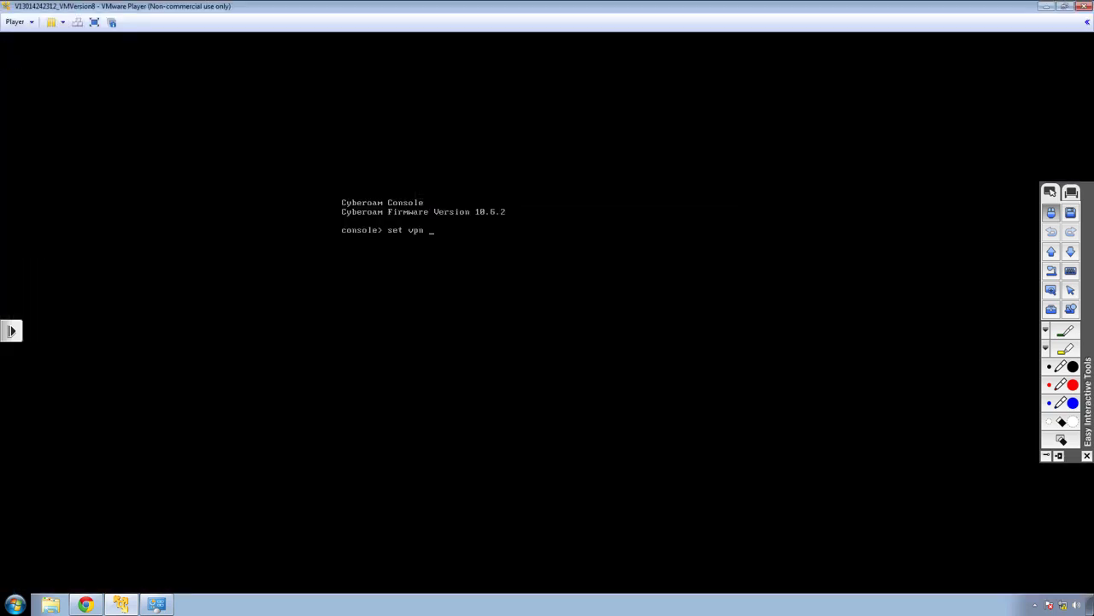
Step: Complete 'set vpn l2tp authentication MS_CHAPv2' using Tab completion
{"action": "type", "text": "auth"}
{"action": "key", "text": "Tab"}
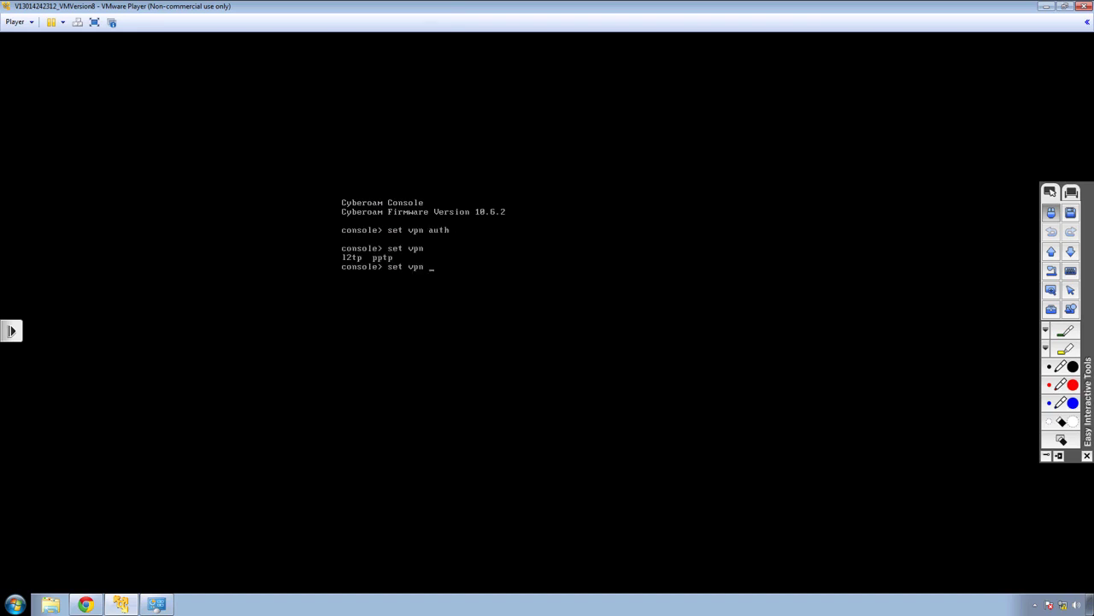
{"action": "type", "text": "l2tp"}
{"action": "key", "text": "Tab"}
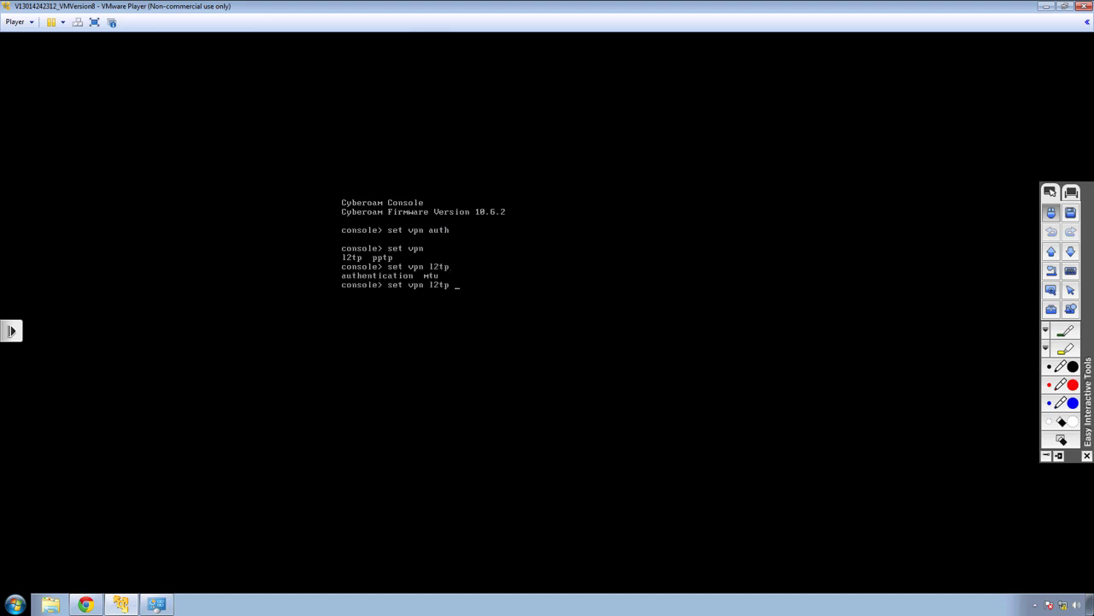
{"action": "type", "text": "authentication"}
{"action": "key", "text": "Tab"}
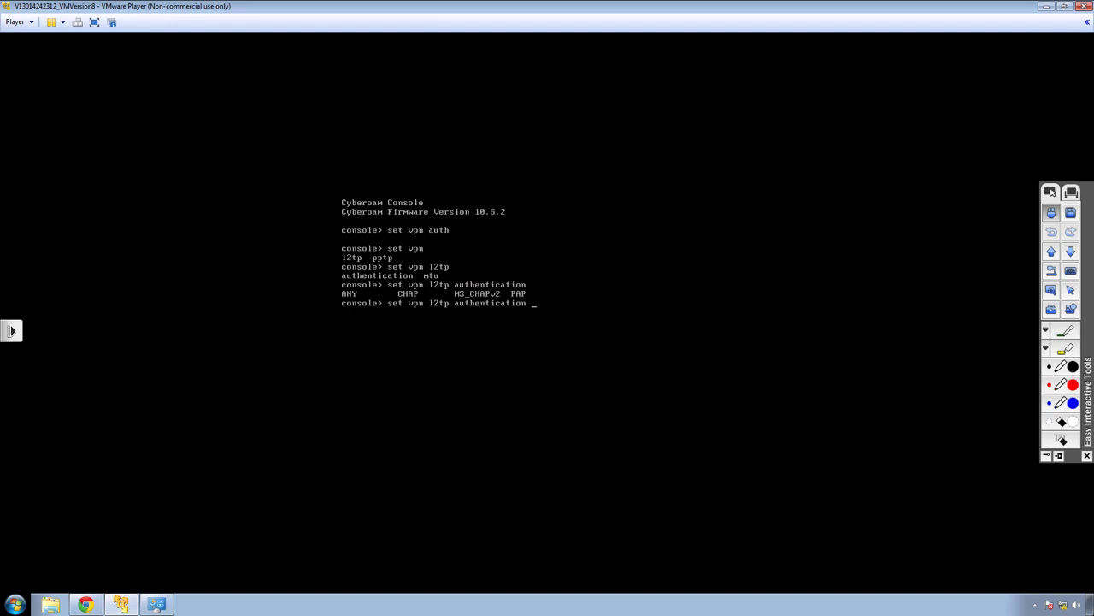
{"action": "type", "text": "ANY"}
{"action": "key", "text": "BackSpace"}
{"action": "key", "text": "BackSpace"}
{"action": "key", "text": "BackSpace"}
{"action": "type", "text": "MS"}
{"action": "key", "text": "Tab"}
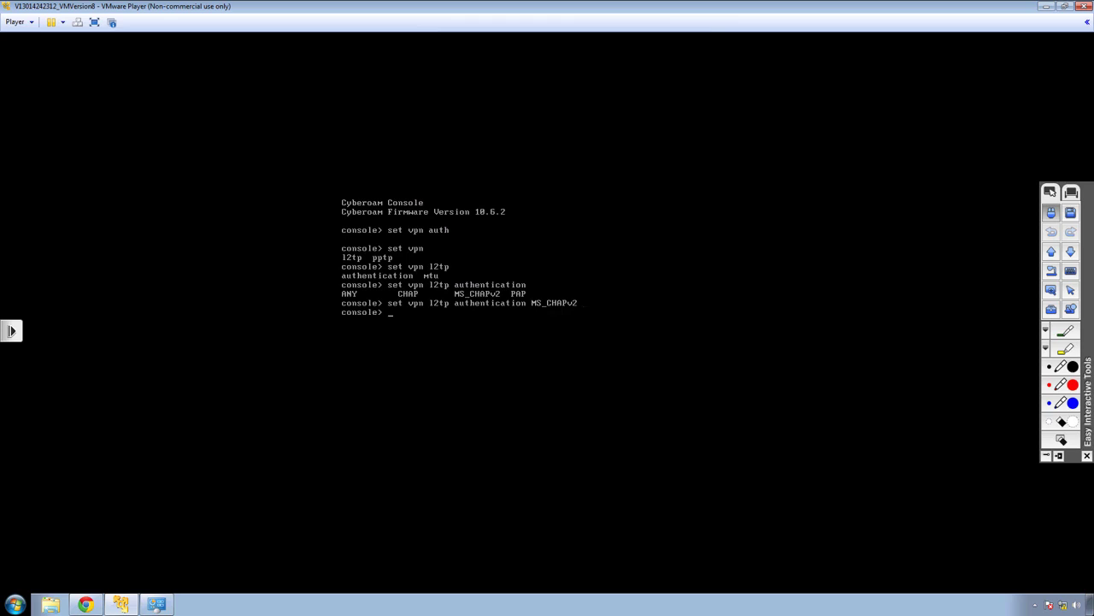
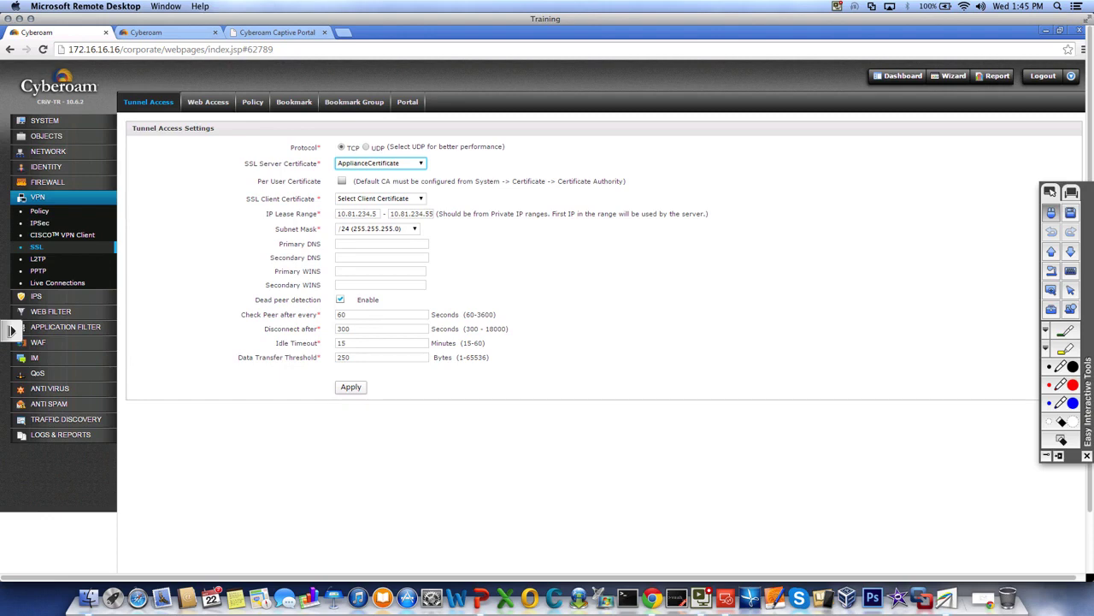
Step: Keep ApplianceCertificate as the SSL VPN client certificate for tunnel access
{"action": "left_click", "coordinate": [381, 198]}
{"action": "left_click", "coordinate": [380, 199]}
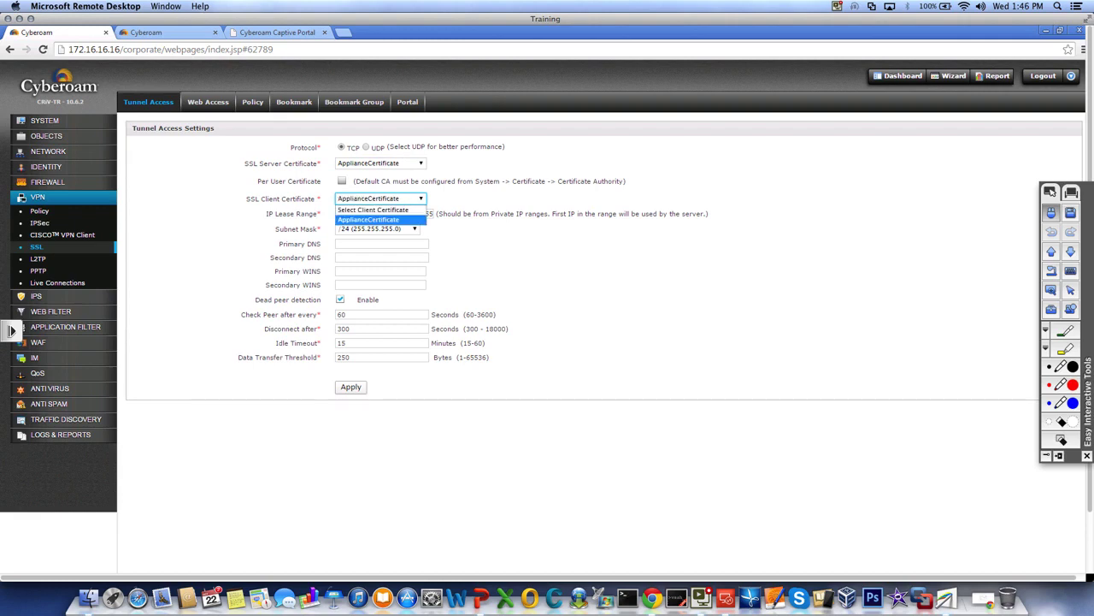
{"action": "key", "text": "Return"}
{"action": "left_click_drag", "start_coordinate": [336, 214], "coordinate": [435, 213]}
{"action": "left_click", "coordinate": [435, 214]}
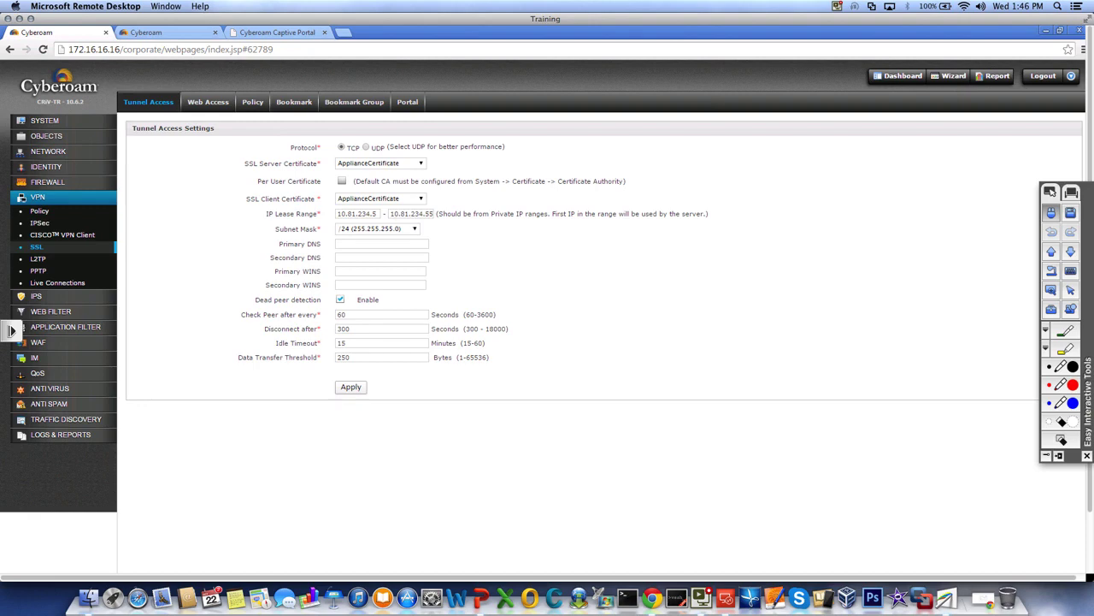
Step: Set primary DNS 8.8.8.8 and secondary DNS 4.2.2.2, then apply and confirm the tunnel settings
{"action": "left_click", "coordinate": [382, 243]}
{"action": "type", "text": "8.8.8.8"}
{"action": "left_click", "coordinate": [382, 257]}
{"action": "type", "text": "4.2.2.2"}
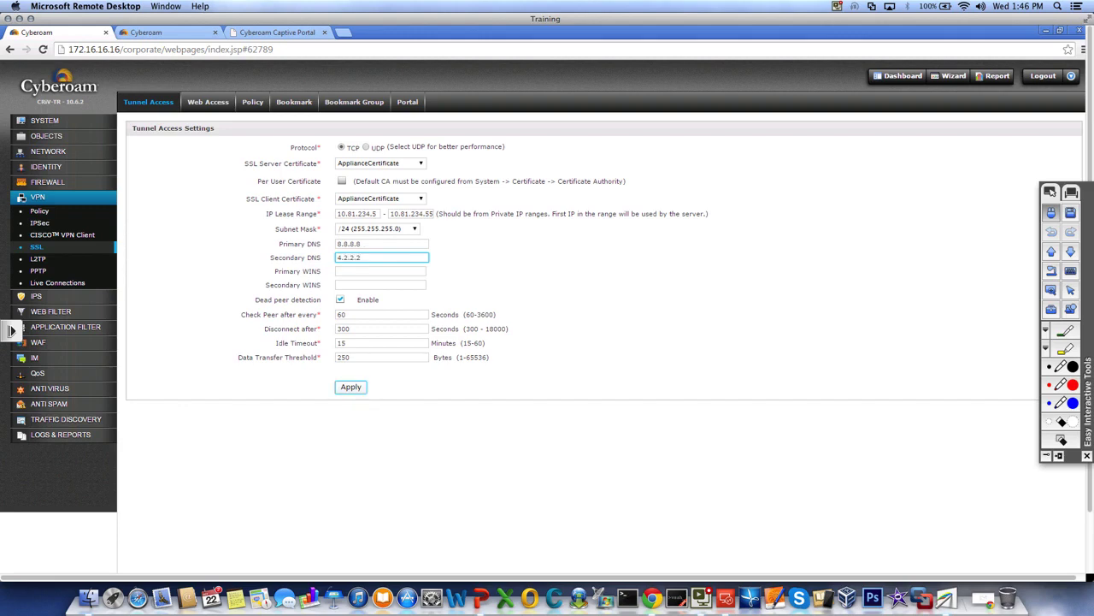
{"action": "left_click", "coordinate": [350, 386]}
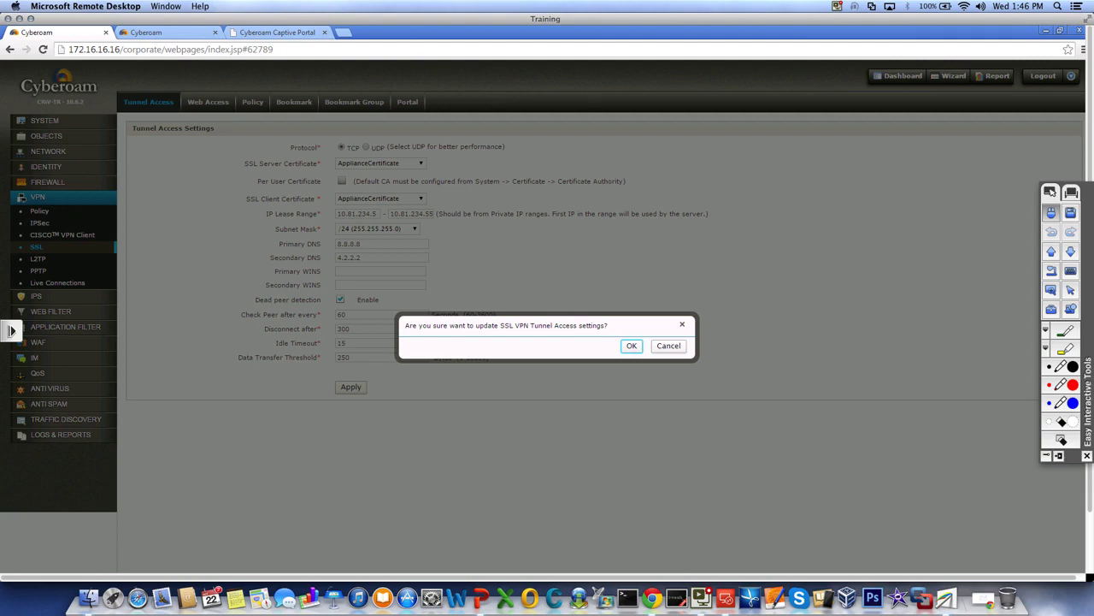
{"action": "key", "text": "Return"}
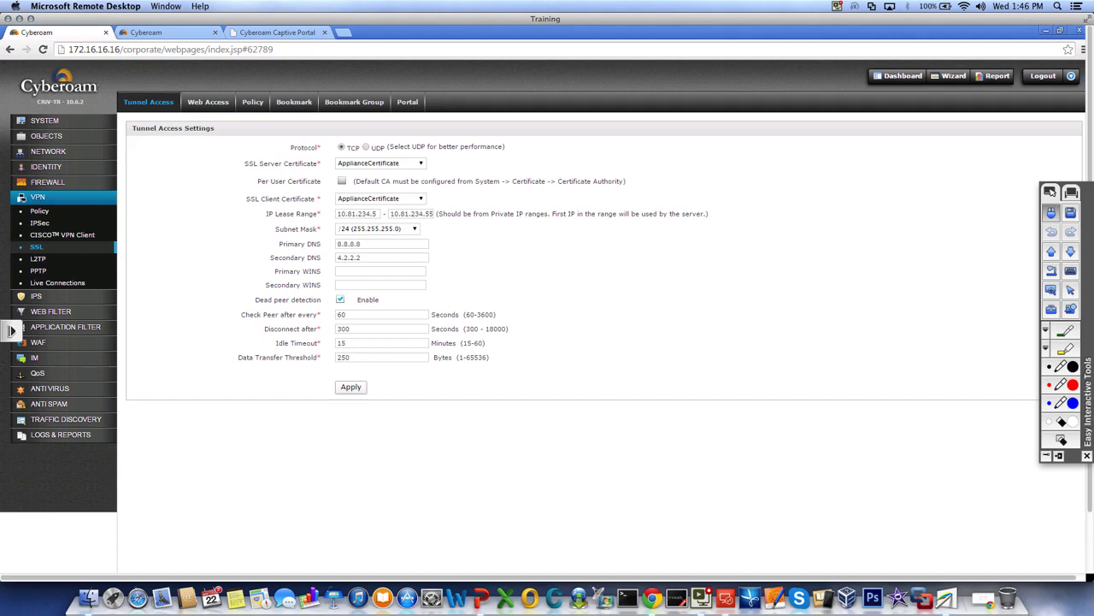
{"action": "left_click", "coordinate": [252, 102]}
Step: Add an SSL VPN policy named 'webaccess' with Web Access mode ticked and apply it
{"action": "left_click", "coordinate": [140, 129]}
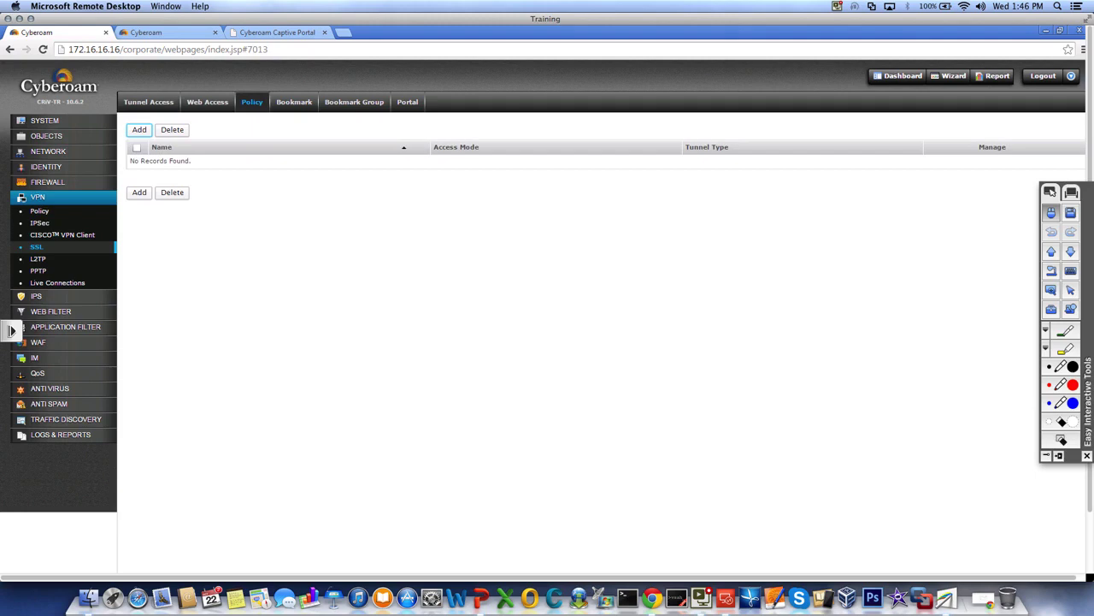
{"action": "type", "text": "webaccess"}
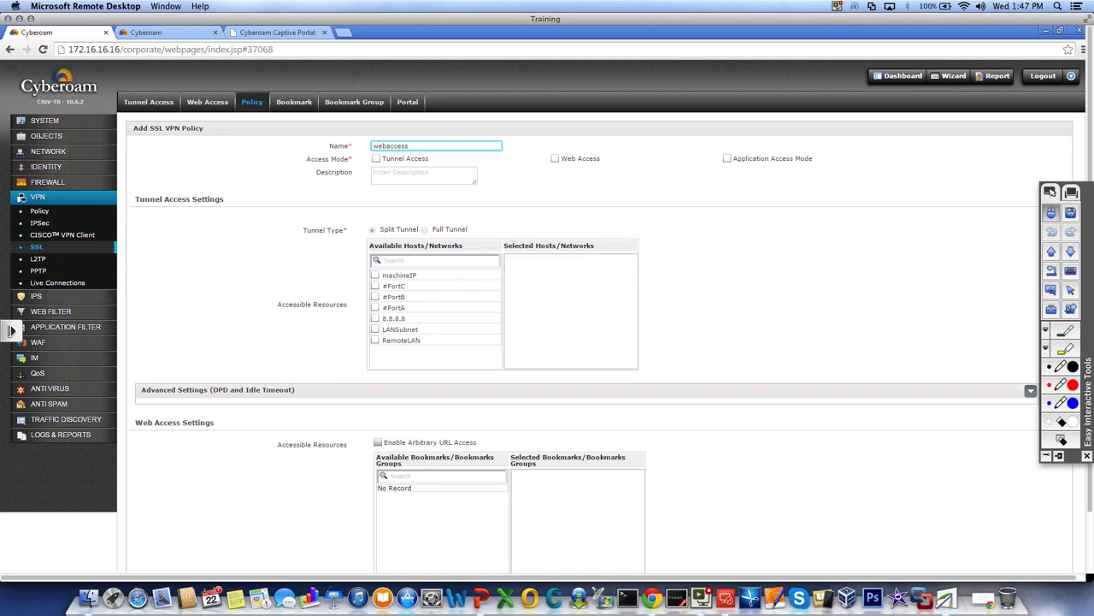
{"action": "left_click", "coordinate": [555, 158]}
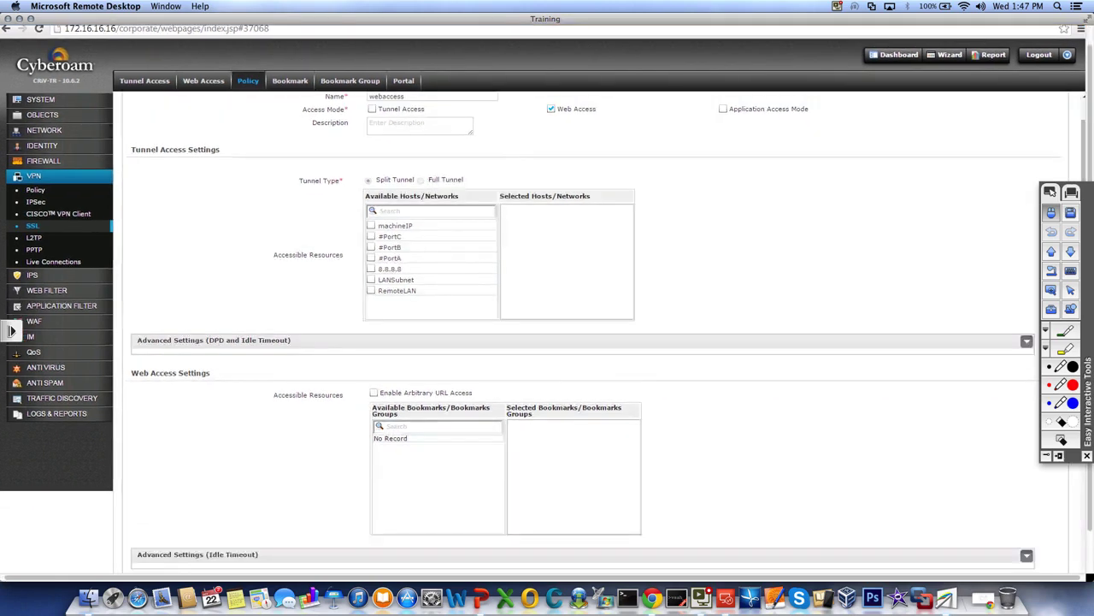
{"action": "scroll", "coordinate": [598, 342], "scroll_direction": "down", "scroll_amount": 5}
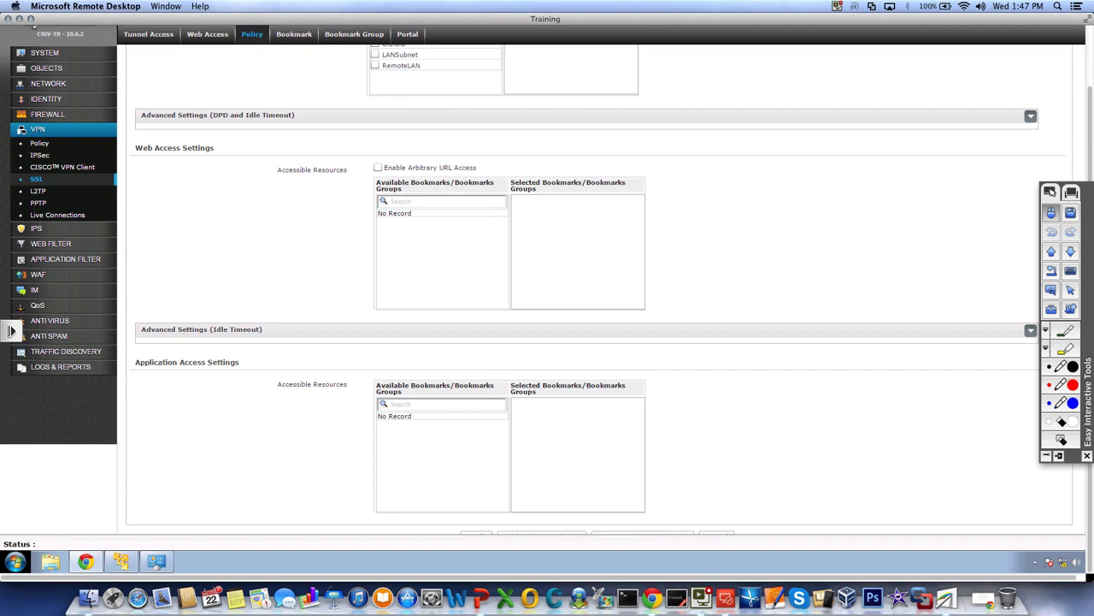
{"action": "scroll", "coordinate": [599, 342], "scroll_direction": "down", "scroll_amount": 1}
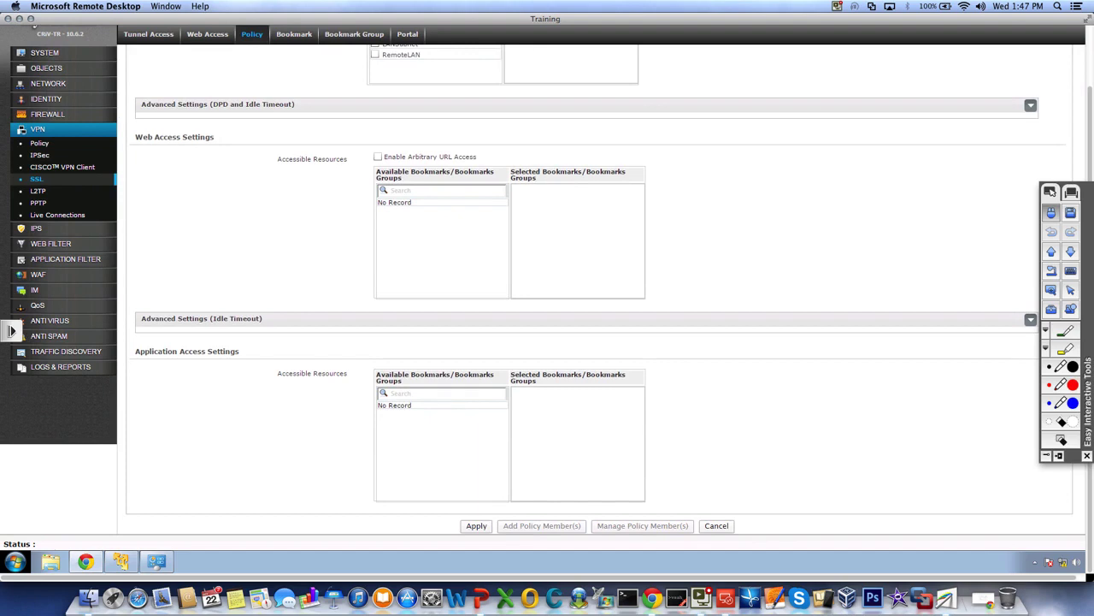
{"action": "left_click", "coordinate": [477, 525]}
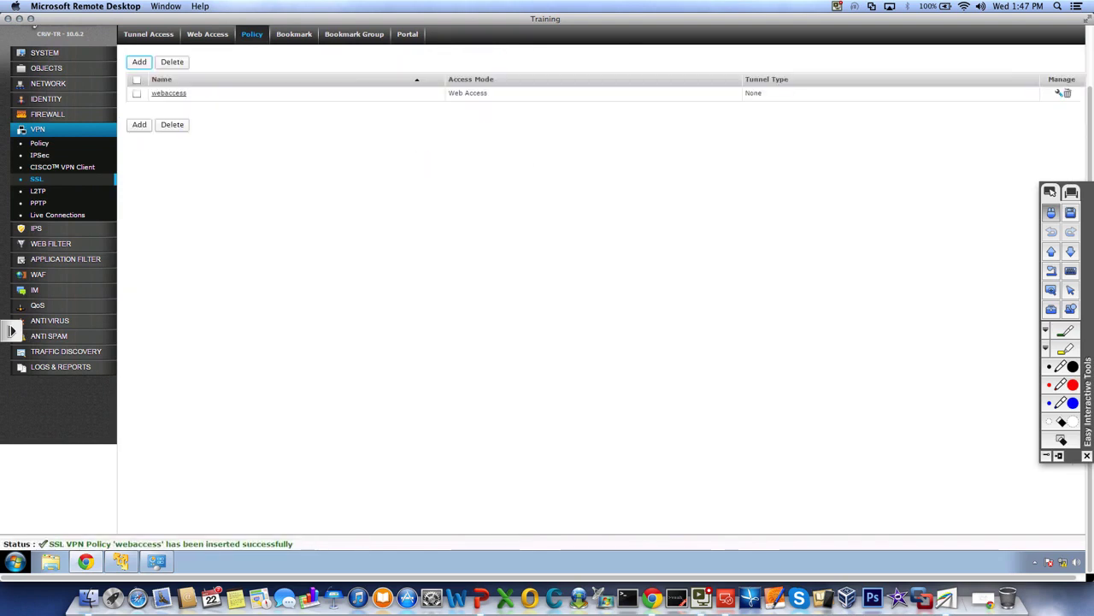
Step: Add a bookmark named 'google' of type HTTPS with URL google.com
{"action": "left_click", "coordinate": [293, 34]}
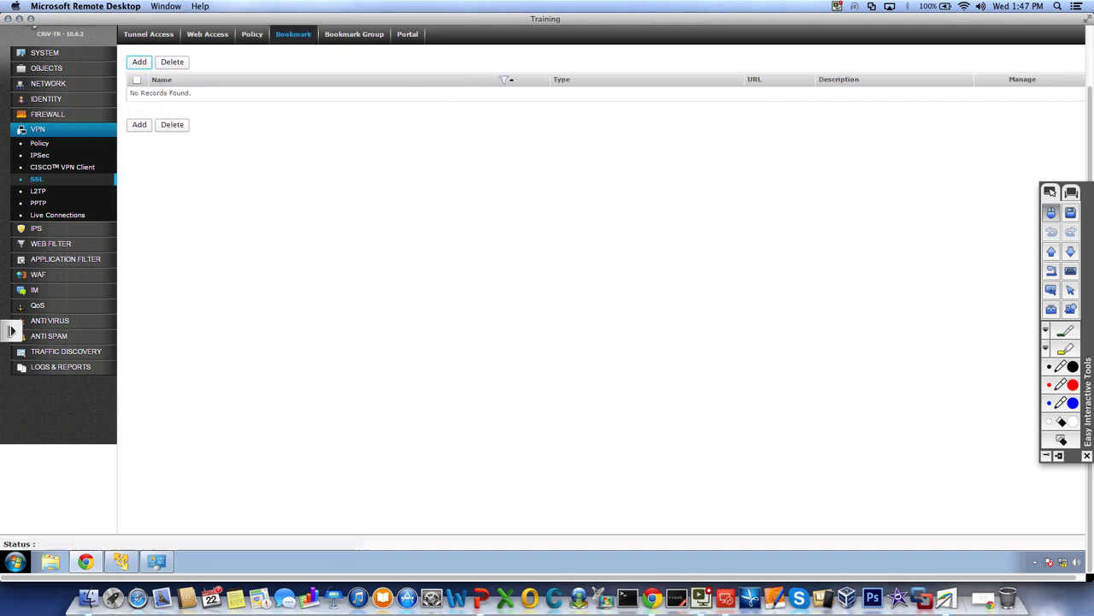
{"action": "left_click", "coordinate": [139, 62]}
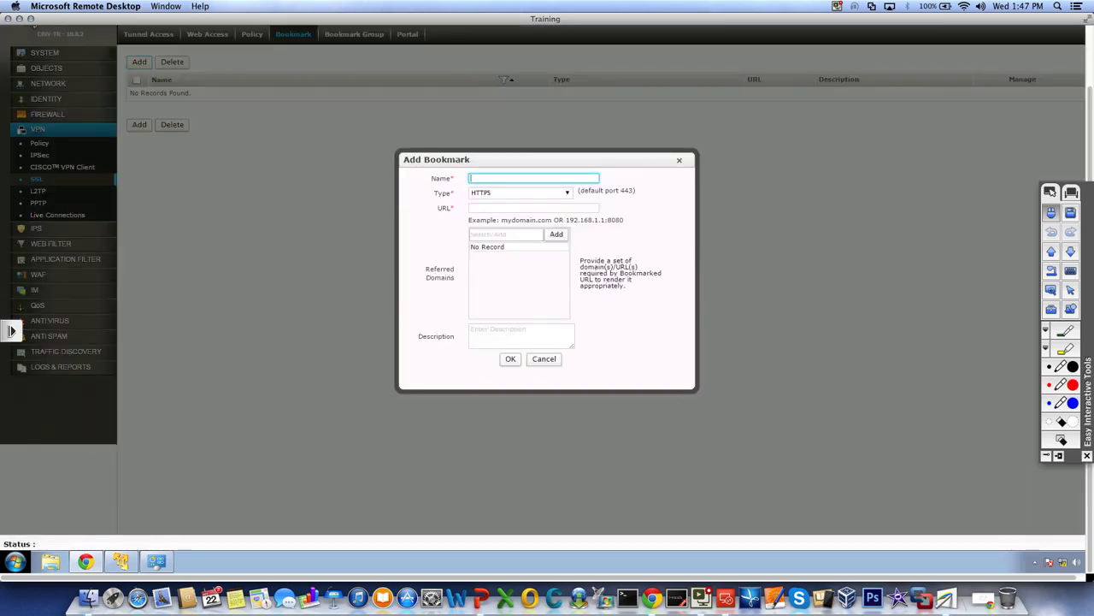
{"action": "type", "text": "google"}
{"action": "left_click", "coordinate": [519, 193]}
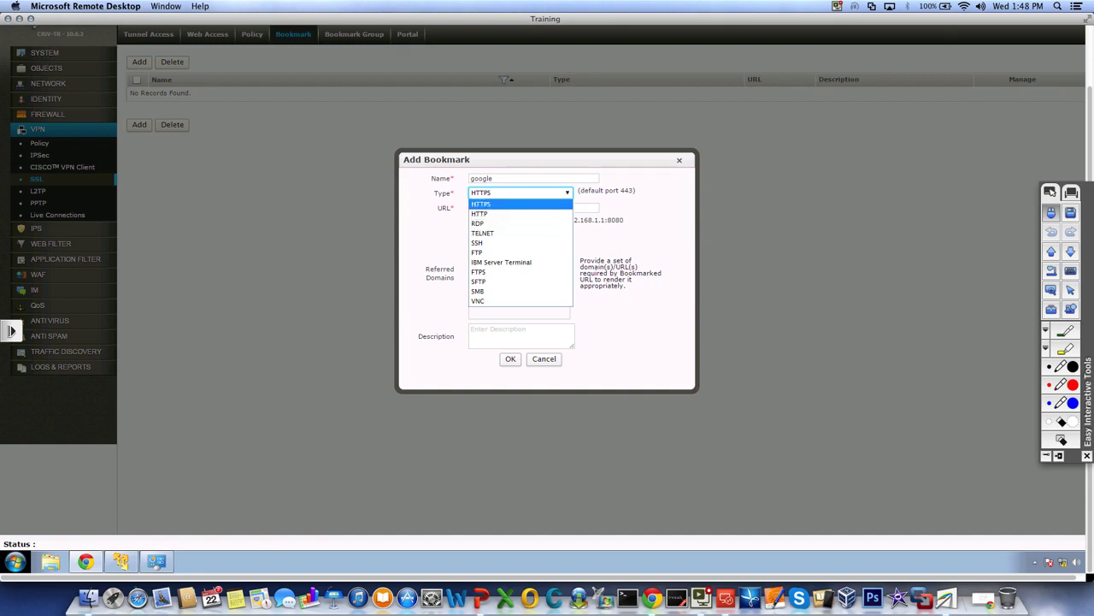
{"action": "key", "text": "Return"}
{"action": "left_click", "coordinate": [534, 208]}
{"action": "key", "text": "BackSpace"}
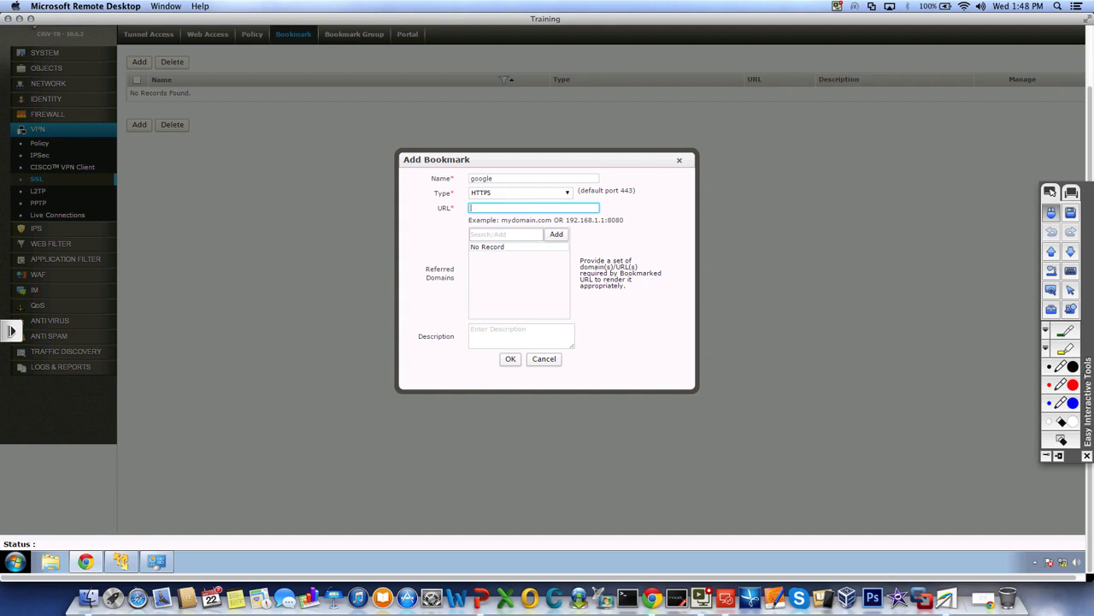
{"action": "type", "text": "google.com"}
{"action": "key", "text": "Return"}
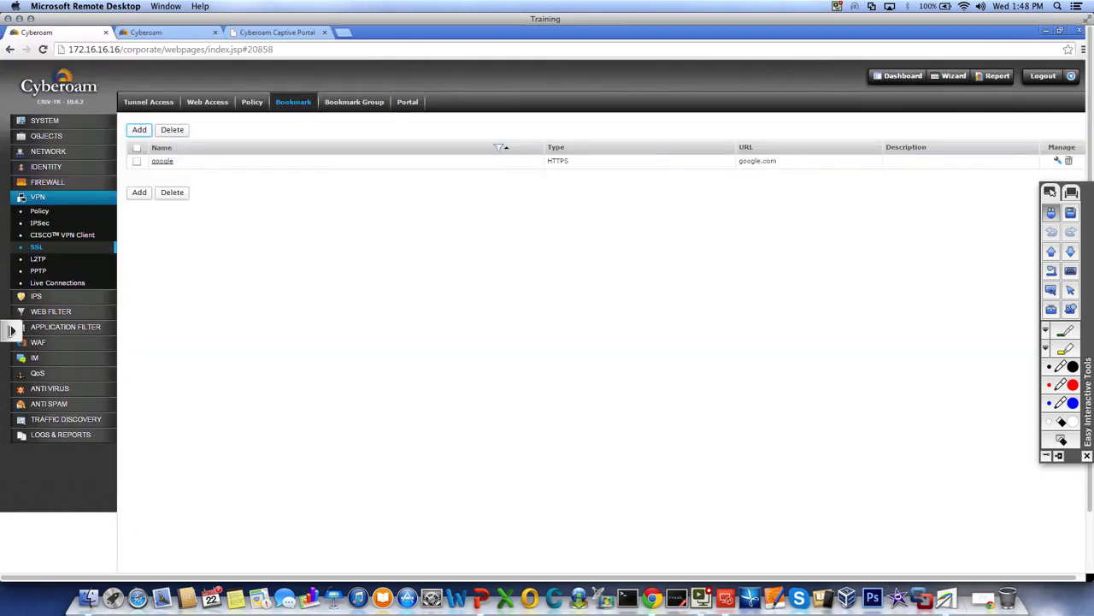
Step: Edit the webaccess policy to enable arbitrary URL access and select the google bookmark
{"action": "left_click", "coordinate": [251, 102]}
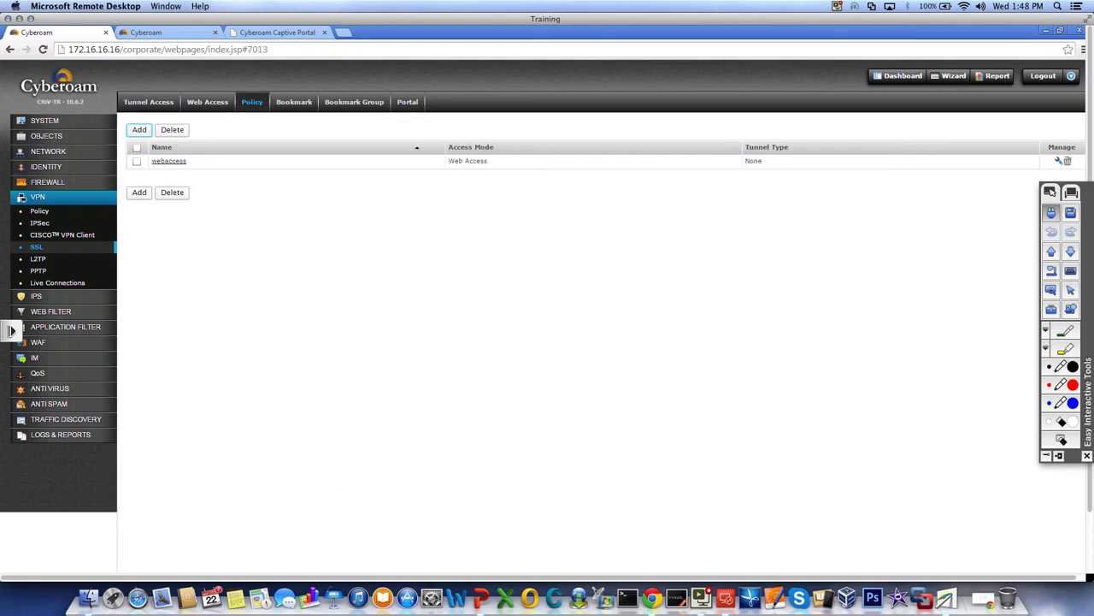
{"action": "left_click", "coordinate": [168, 161]}
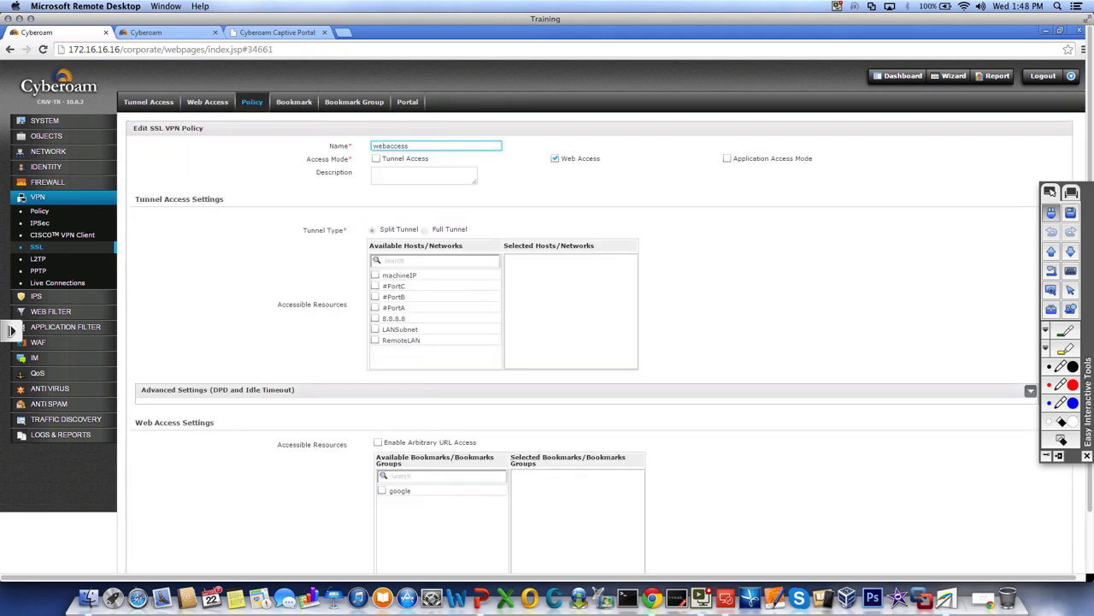
{"action": "scroll", "coordinate": [582, 342], "scroll_direction": "down", "scroll_amount": 5}
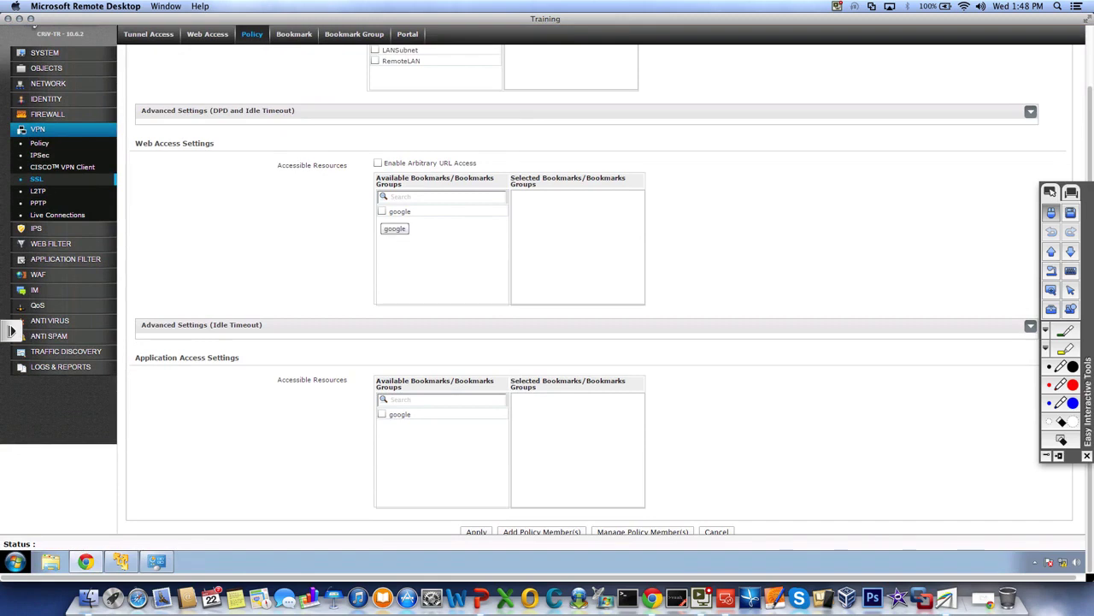
{"action": "left_click", "coordinate": [383, 211]}
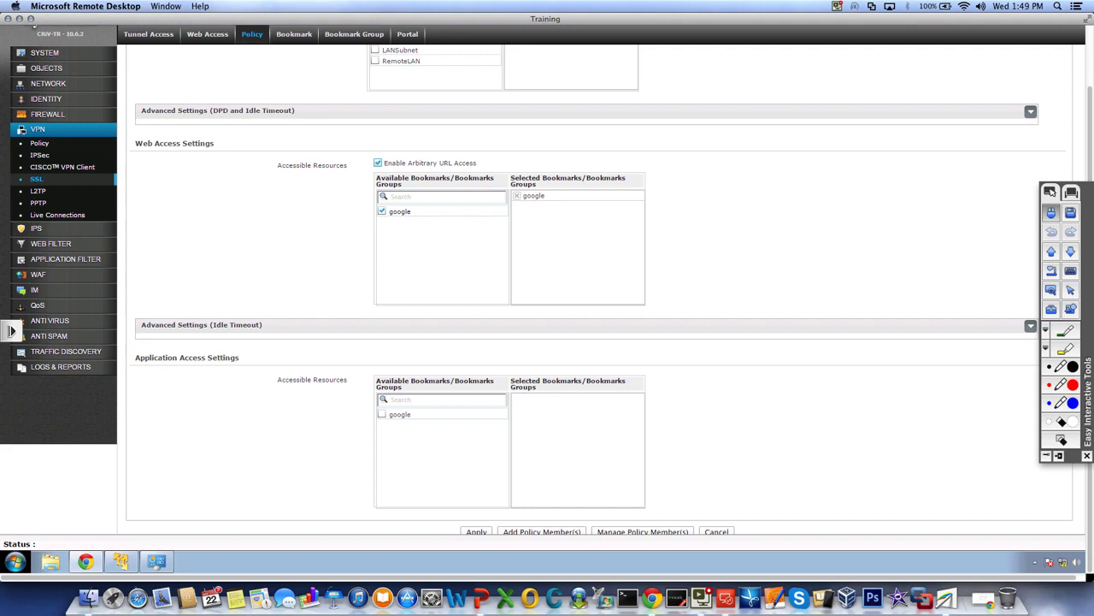
{"action": "scroll", "coordinate": [600, 297], "scroll_direction": "down", "scroll_amount": 1}
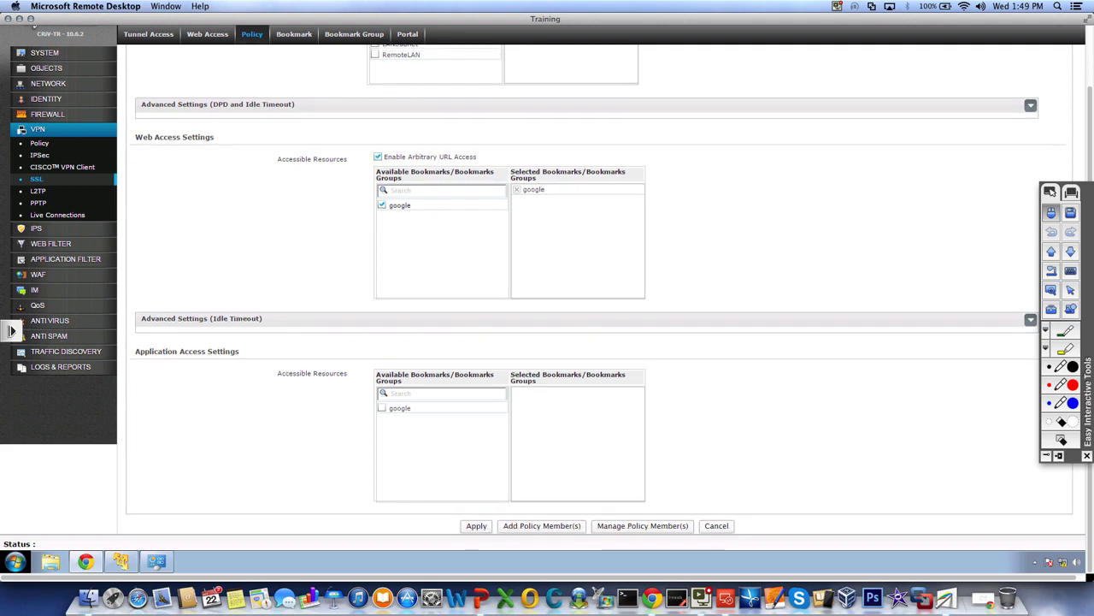
{"action": "key", "text": "Tab"}
{"action": "key", "text": "Tab"}
Step: Add the Sales group user as a member of the webaccess policy and save it
{"action": "key", "text": "Return"}
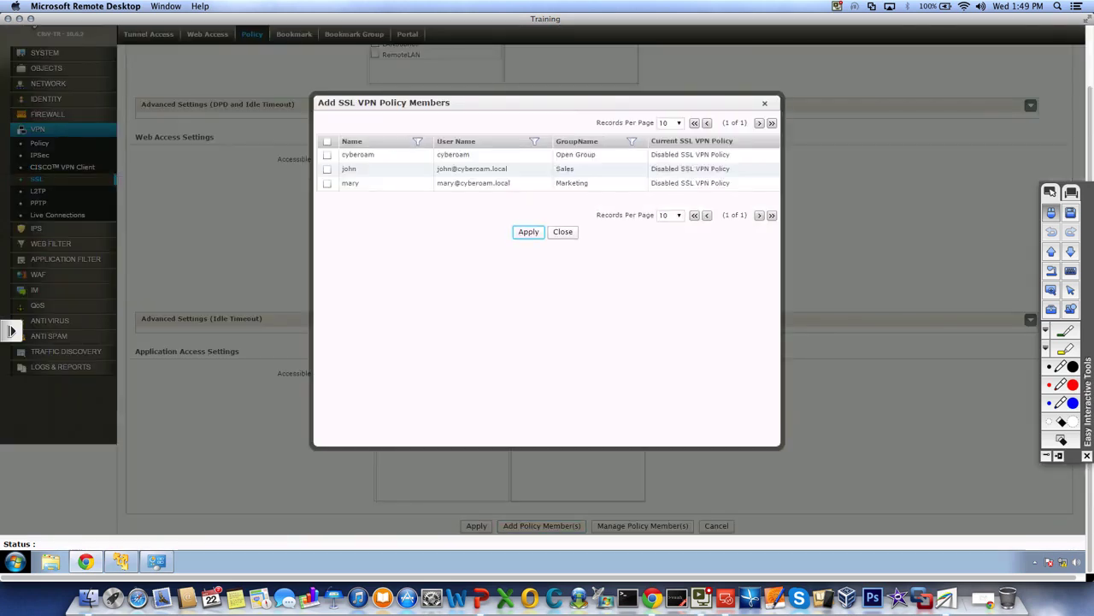
{"action": "left_click", "coordinate": [327, 169]}
{"action": "left_click", "coordinate": [528, 232]}
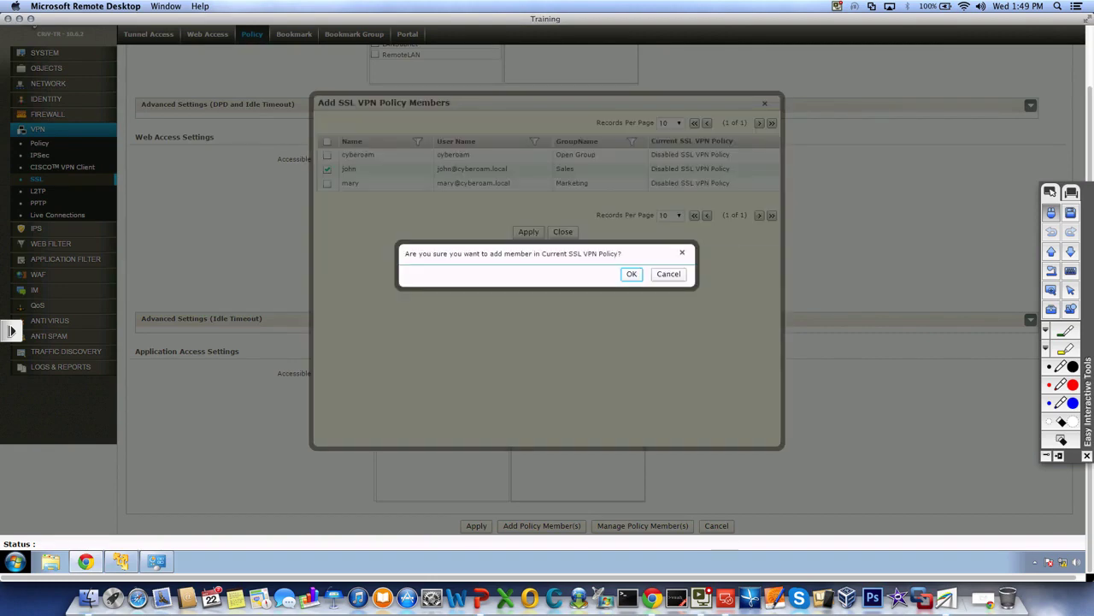
{"action": "key", "text": "Return"}
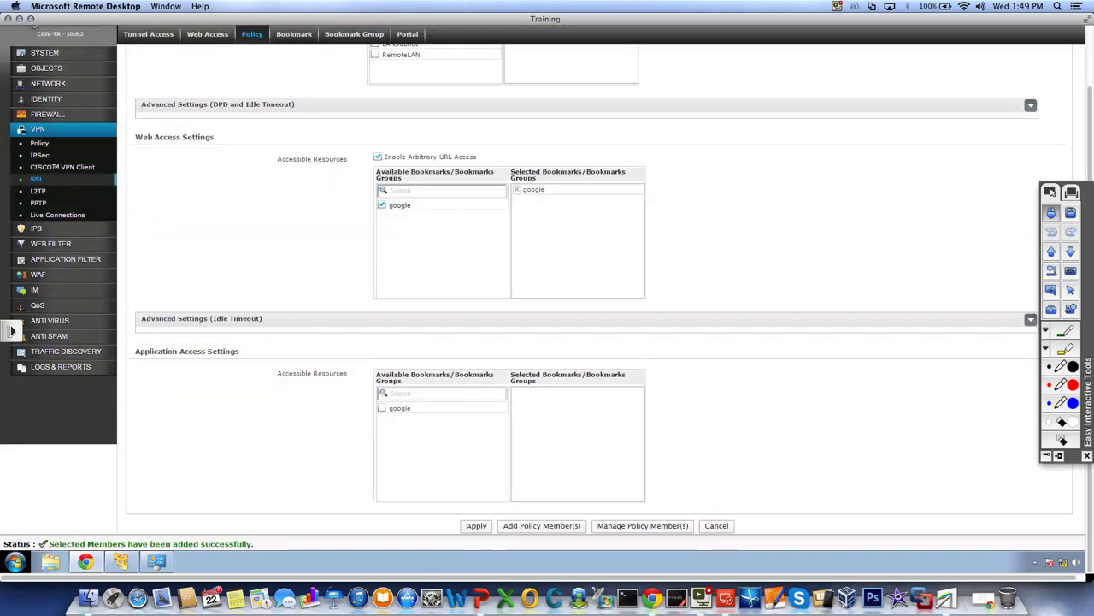
{"action": "key", "text": "Tab"}
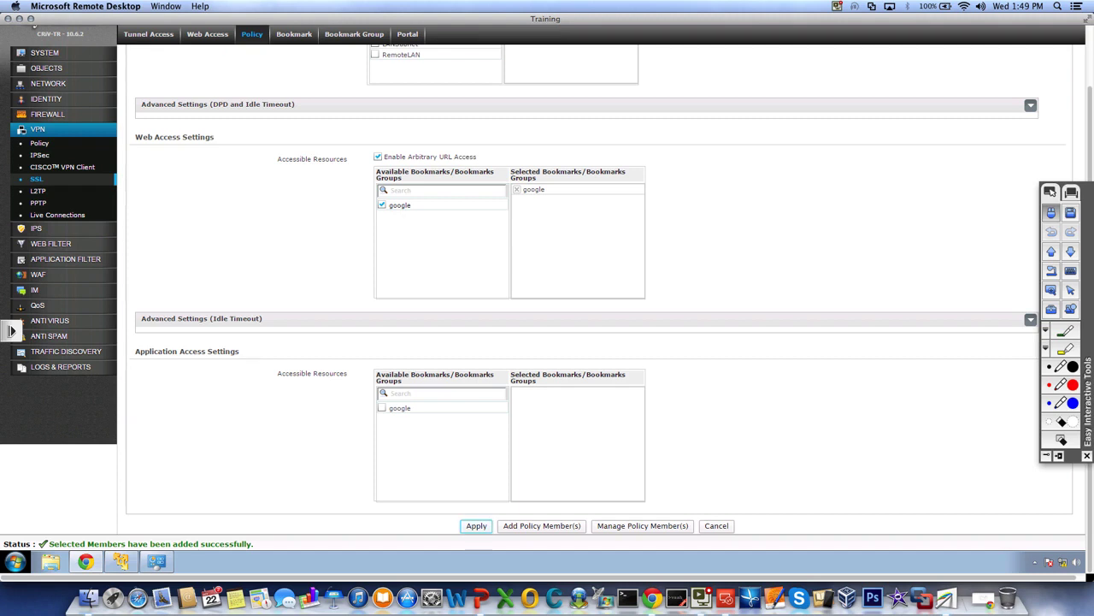
{"action": "key", "text": "Return"}
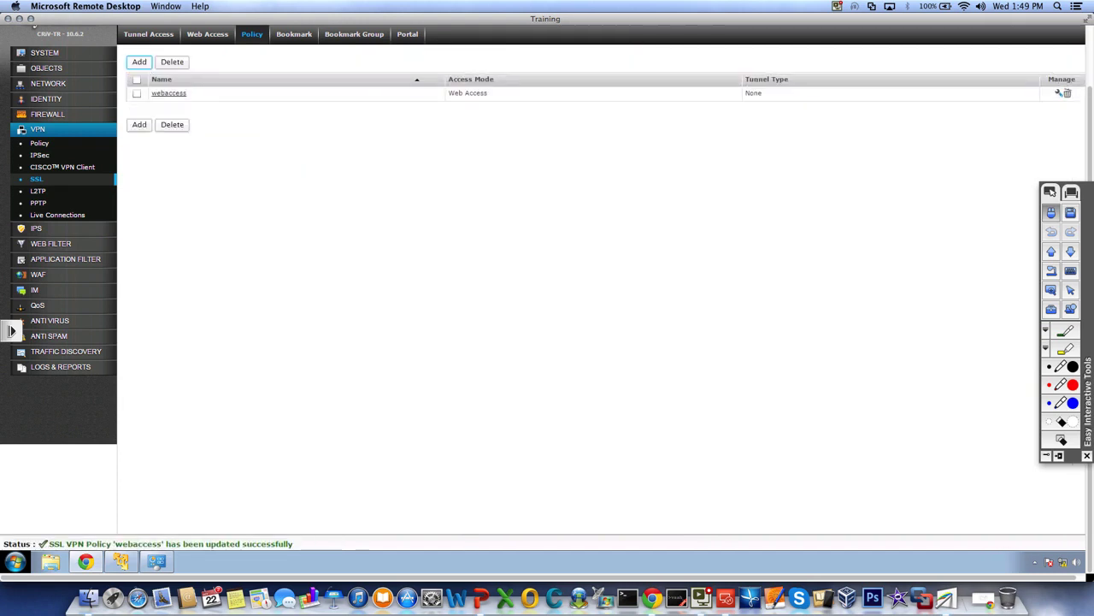
{"action": "left_click", "coordinate": [47, 99]}
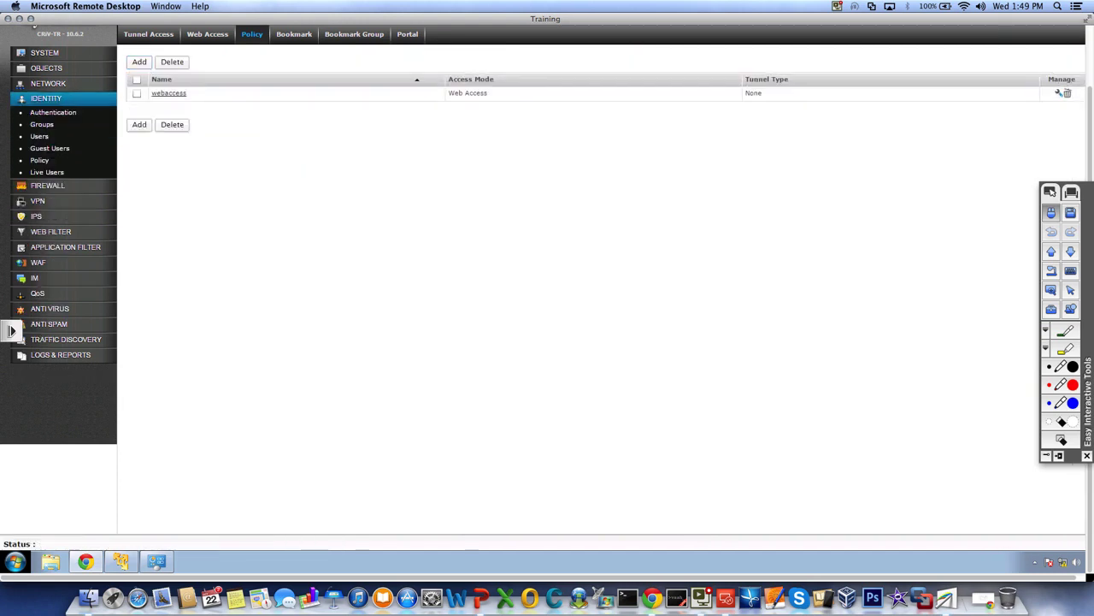
{"action": "left_click", "coordinate": [39, 135]}
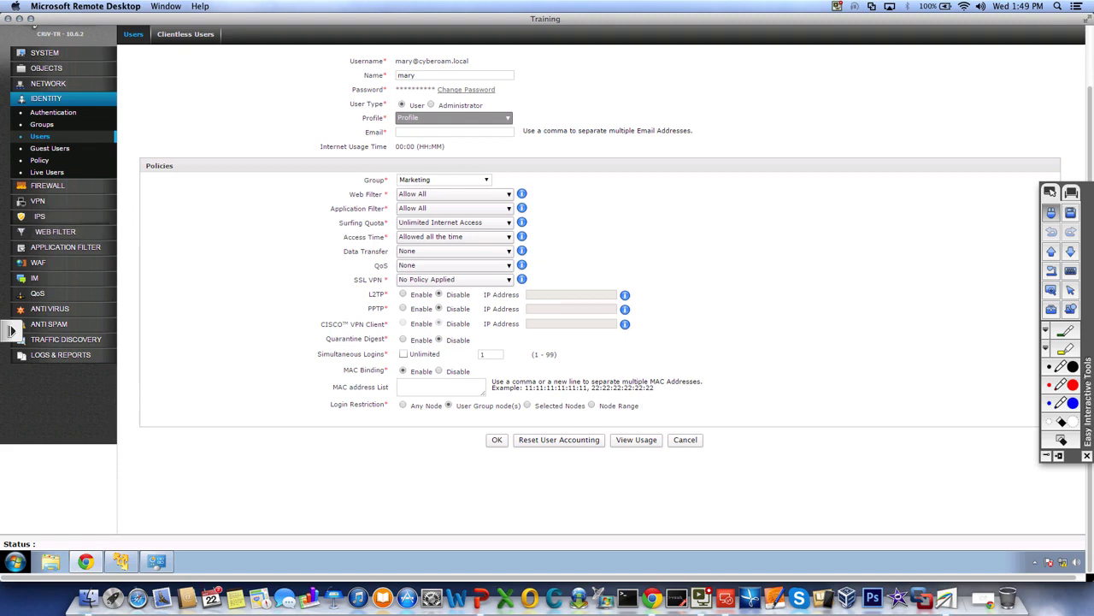
{"action": "left_click", "coordinate": [38, 201]}
{"action": "left_click", "coordinate": [36, 179]}
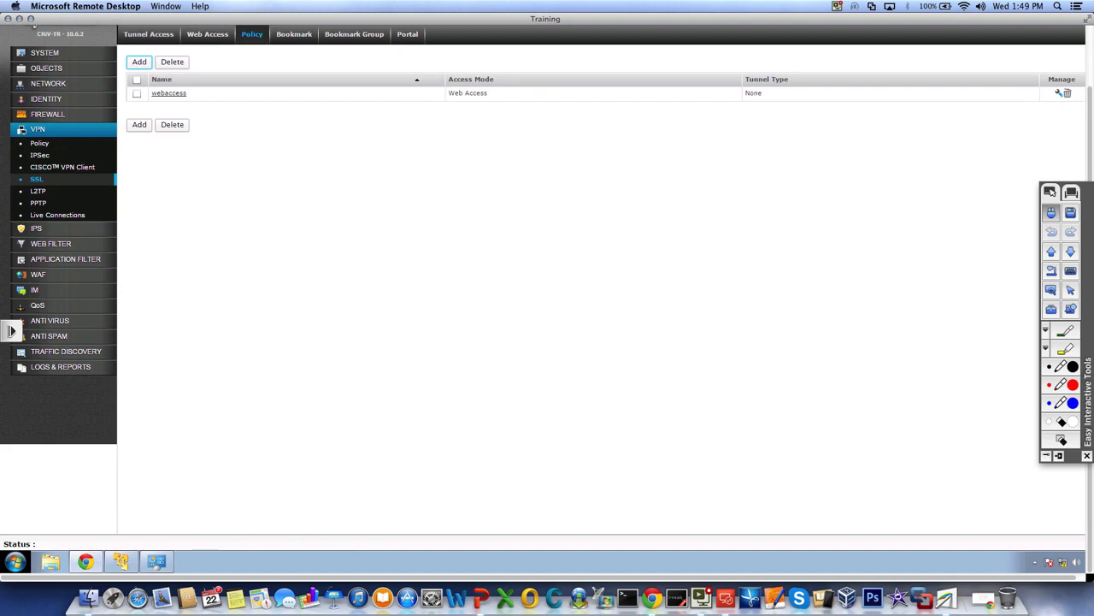
Step: On the Portal tab, preview the SSL VPN login page, then close the preview
{"action": "left_click", "coordinate": [407, 34]}
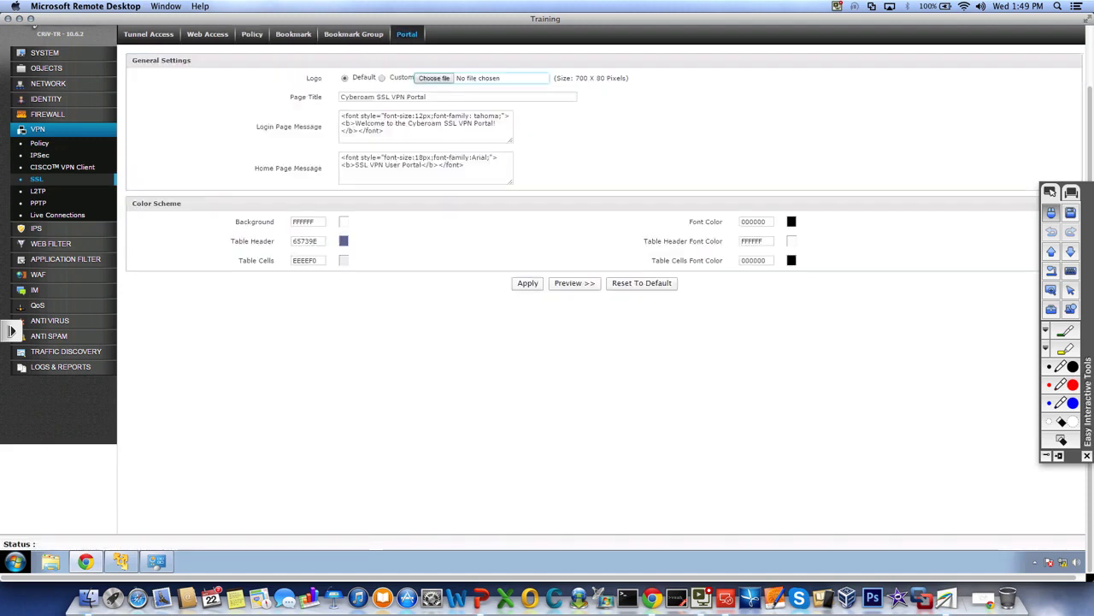
{"action": "left_click", "coordinate": [574, 283]}
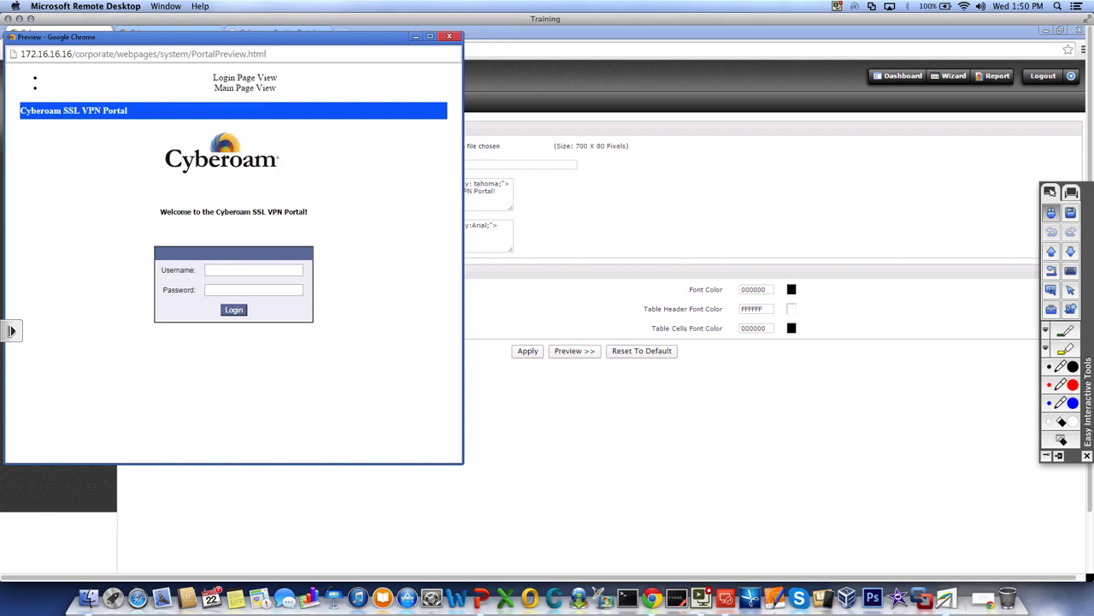
{"action": "left_click", "coordinate": [449, 36]}
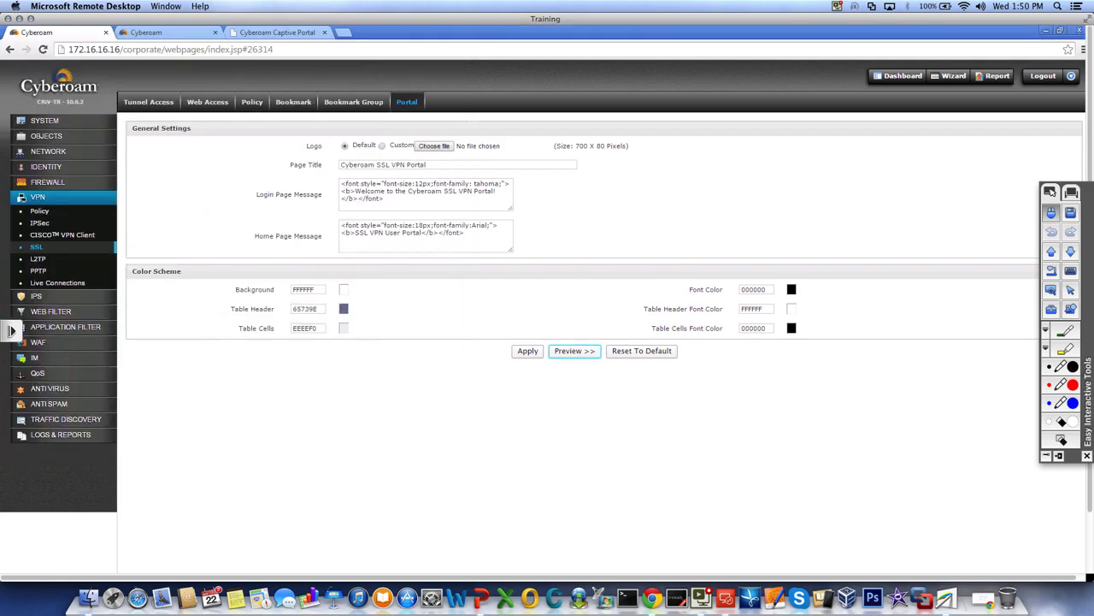
{"action": "left_click", "coordinate": [343, 32]}
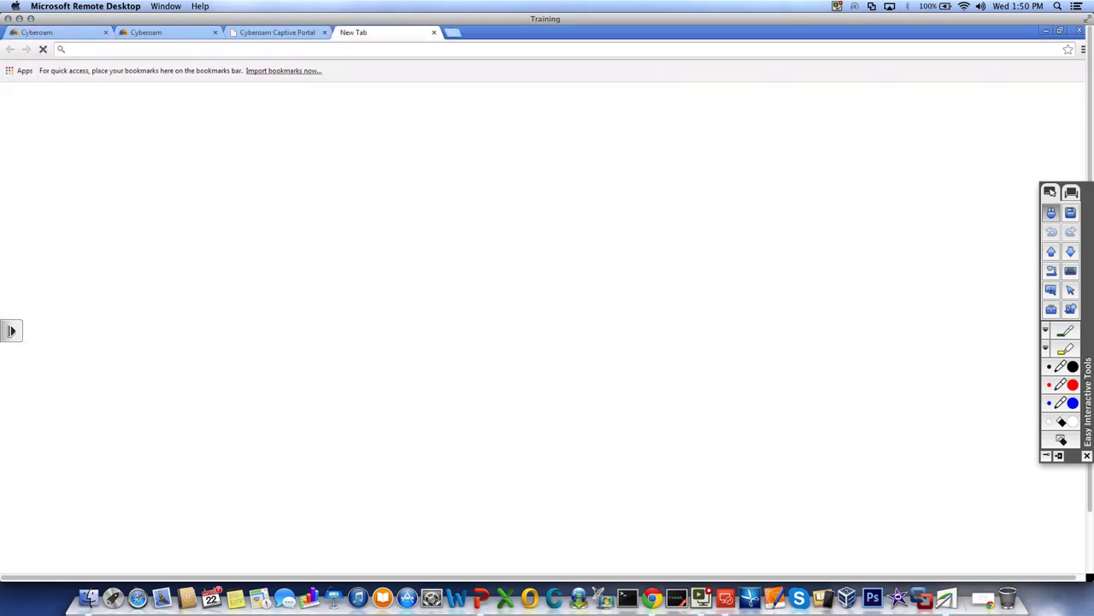
{"action": "type", "text": "https:"}
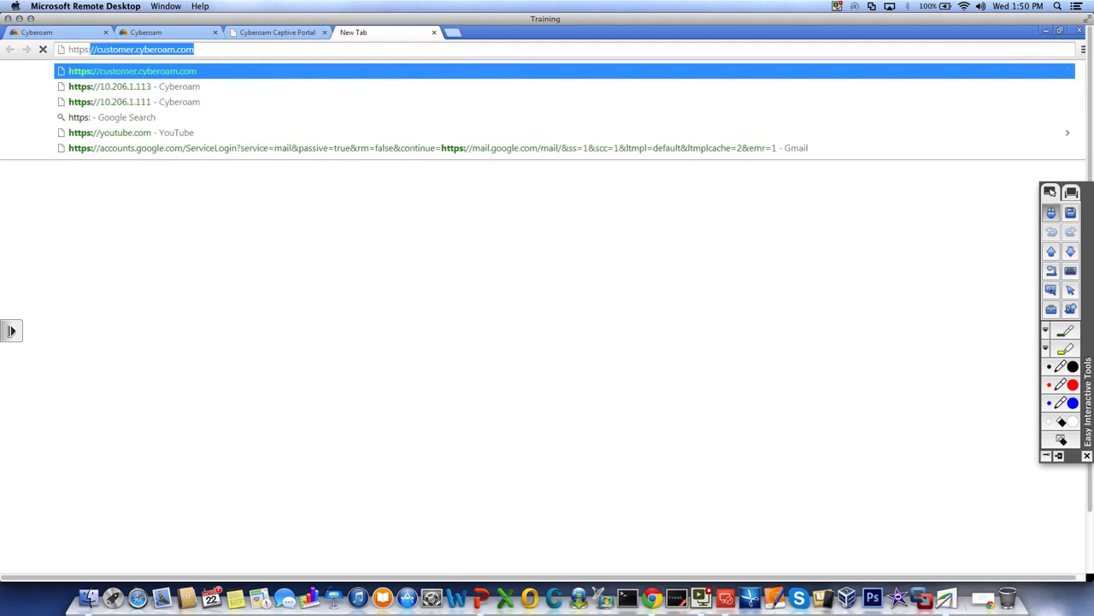
{"action": "type", "text": "//10."}
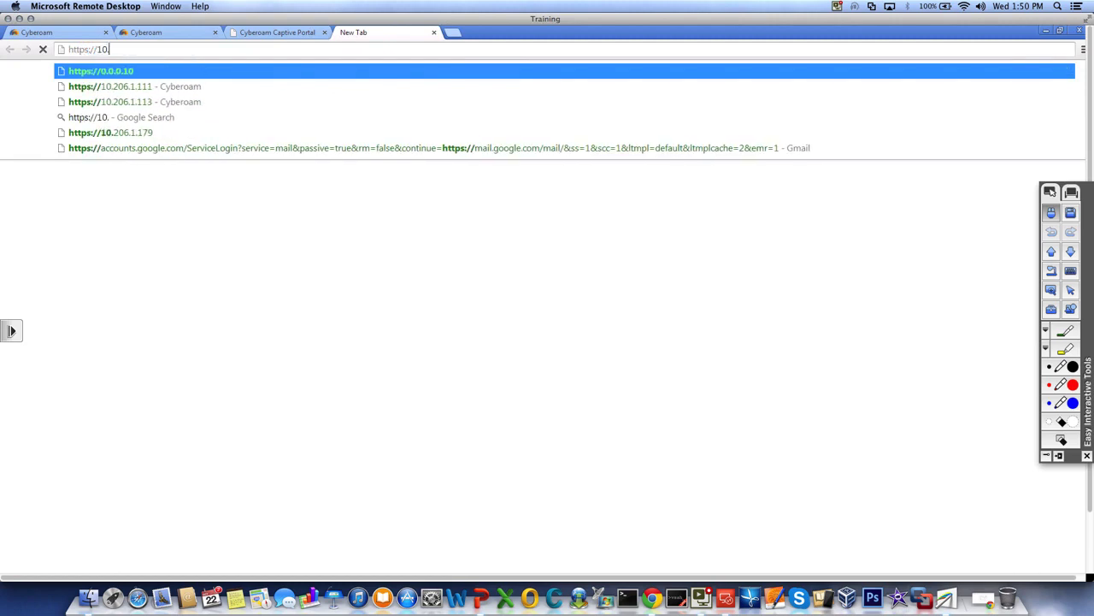
{"action": "type", "text": "206.1."}
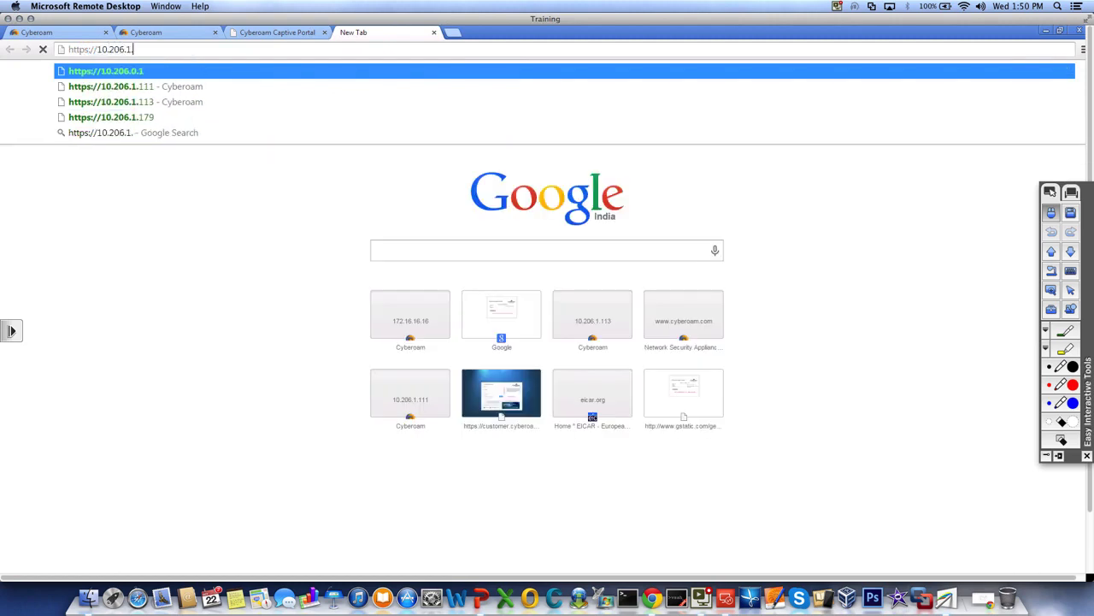
{"action": "type", "text": "113:"}
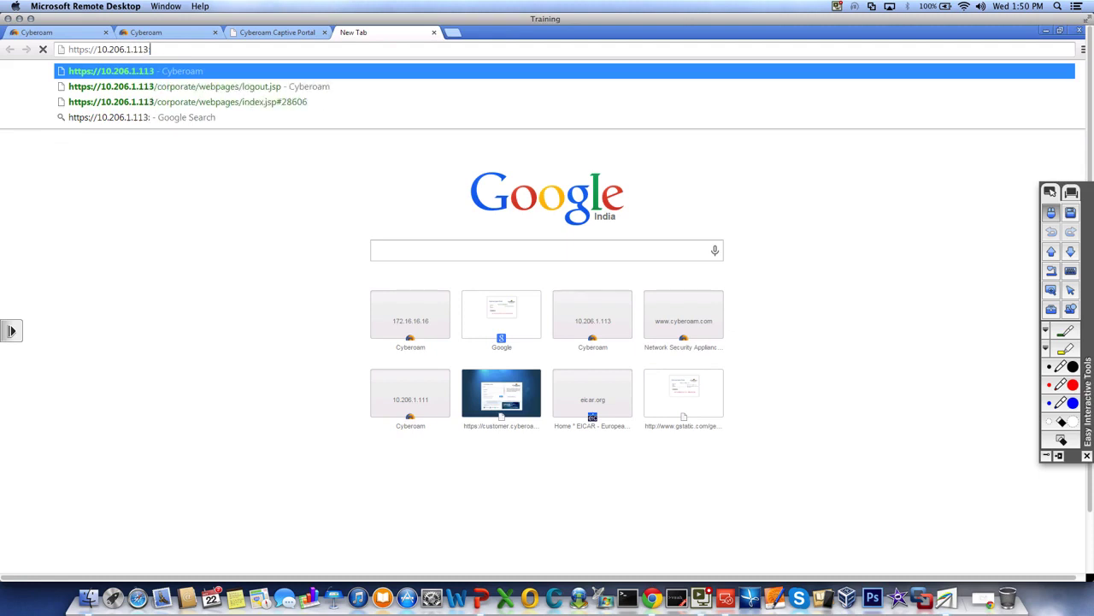
{"action": "type", "text": "8443"}
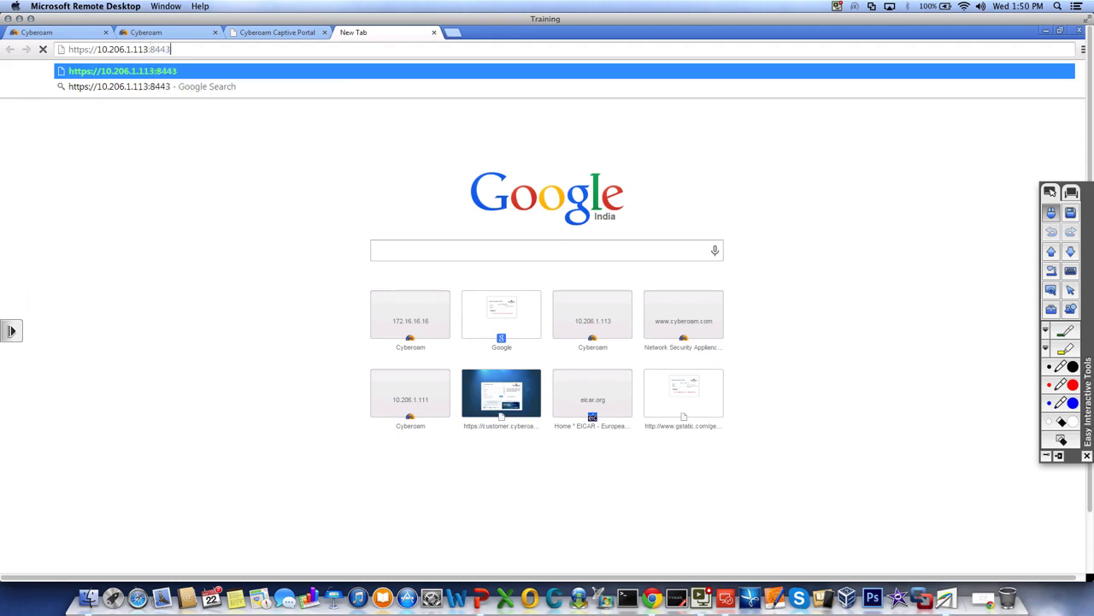
{"action": "key", "text": "Return"}
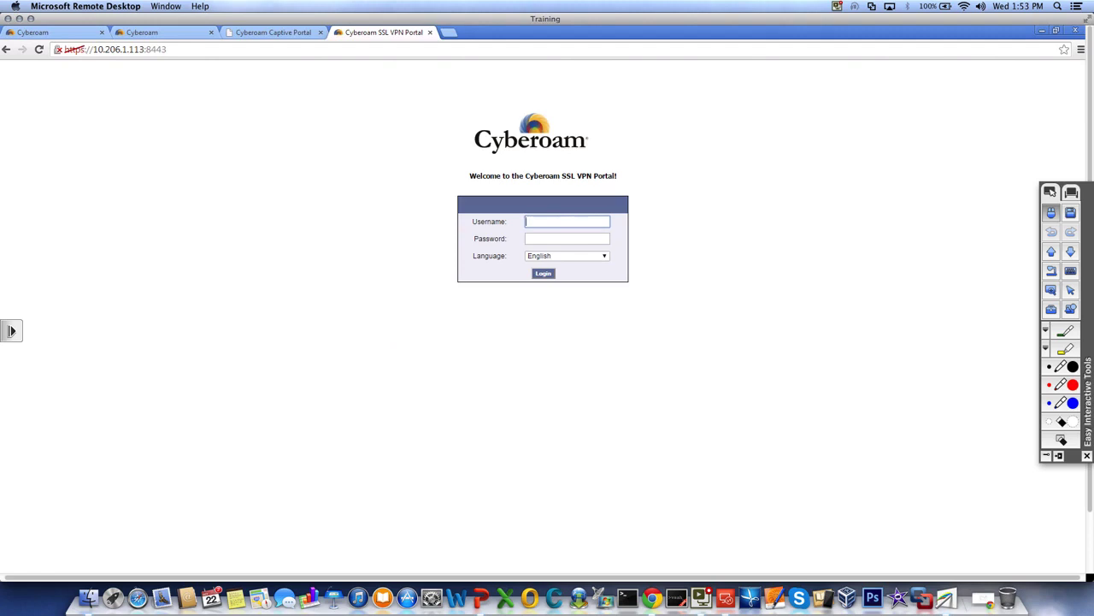
{"action": "type", "text": "john"}
{"action": "key", "text": "Tab"}
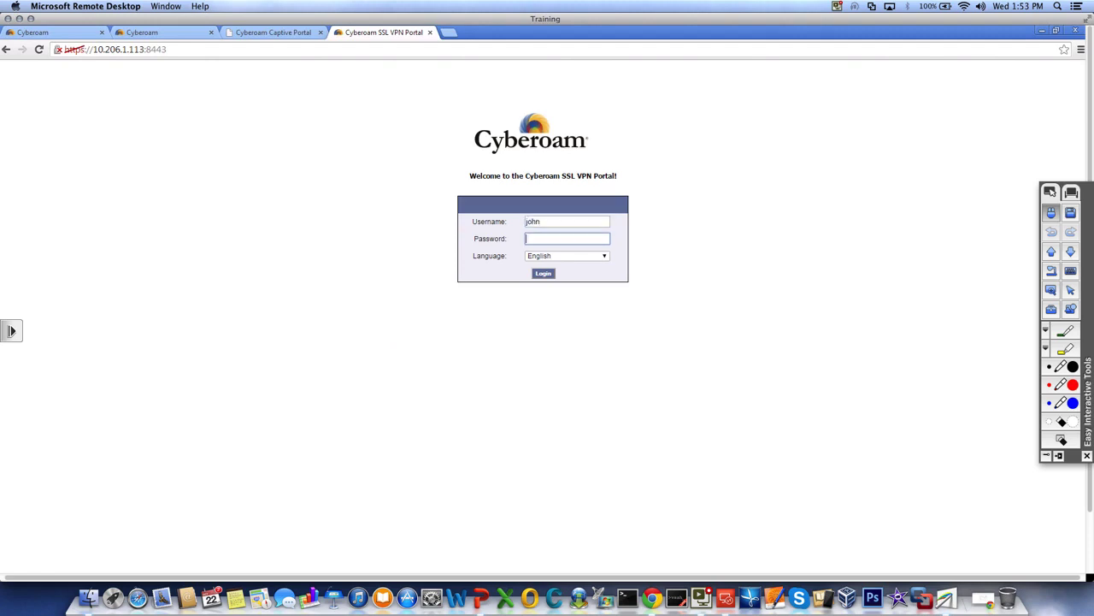
{"action": "type", "text": "****"}
{"action": "key", "text": "Return"}
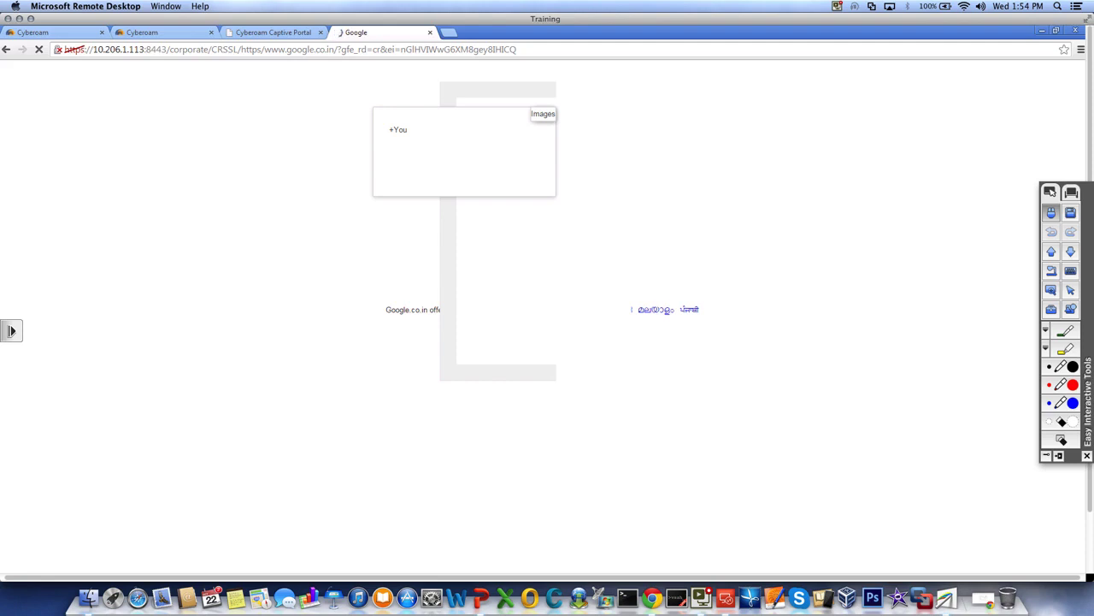
{"action": "key", "text": "alt+Left"}
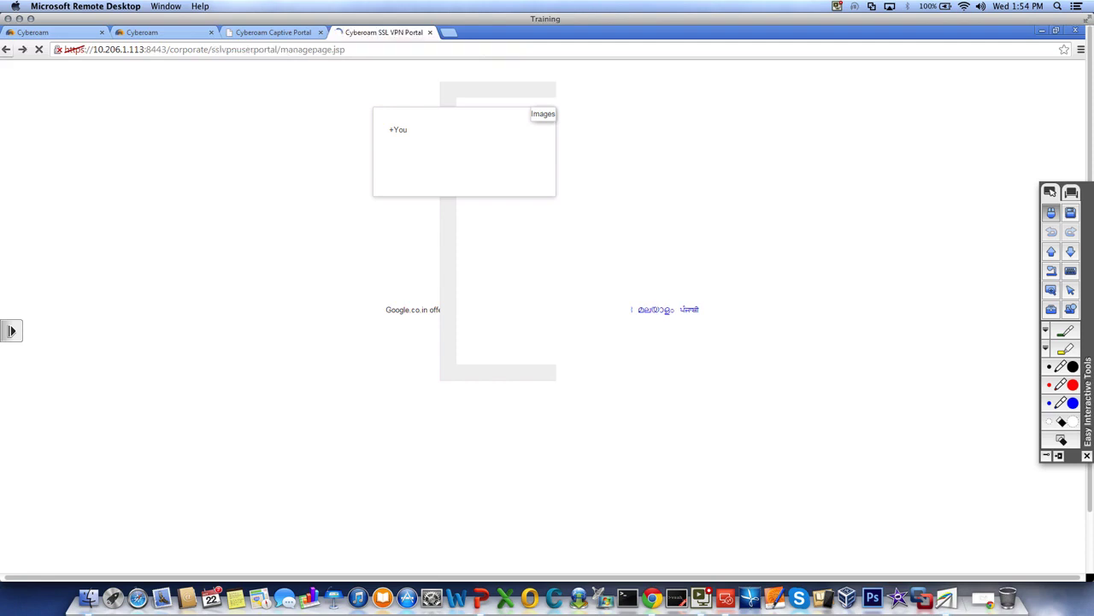
{"action": "left_click", "coordinate": [49, 207]}
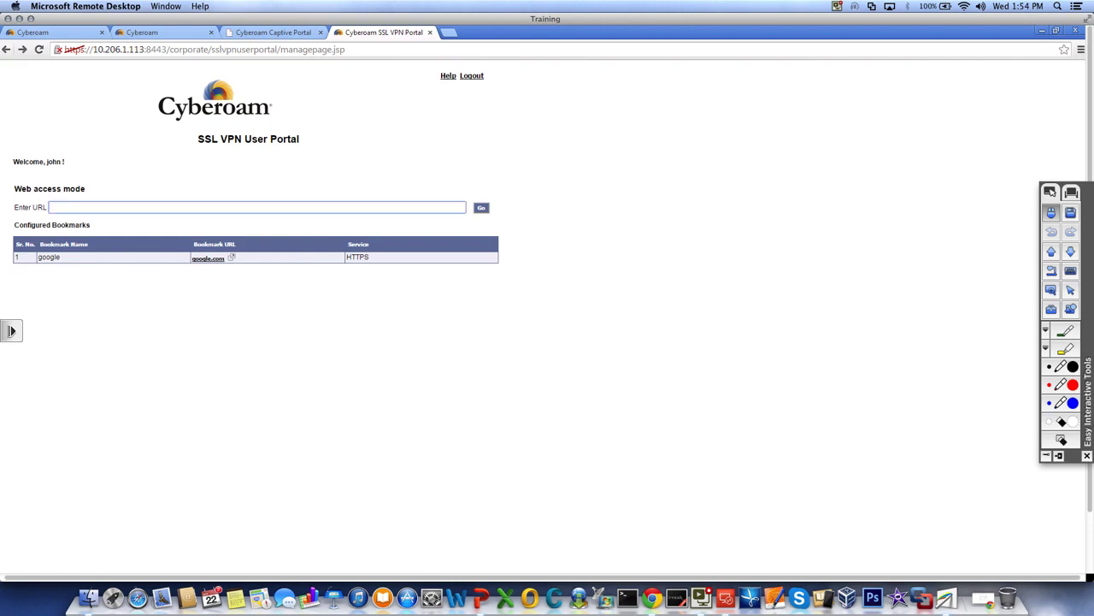
{"action": "type", "text": "http://yahoo.com"}
{"action": "key", "text": "Tab"}
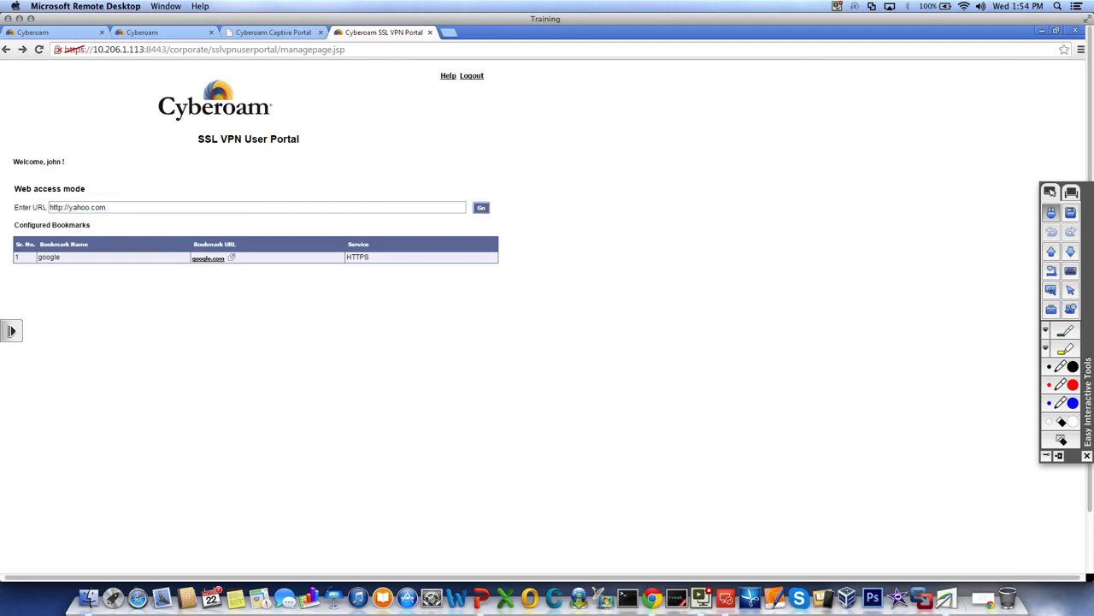
{"action": "key", "text": "Return"}
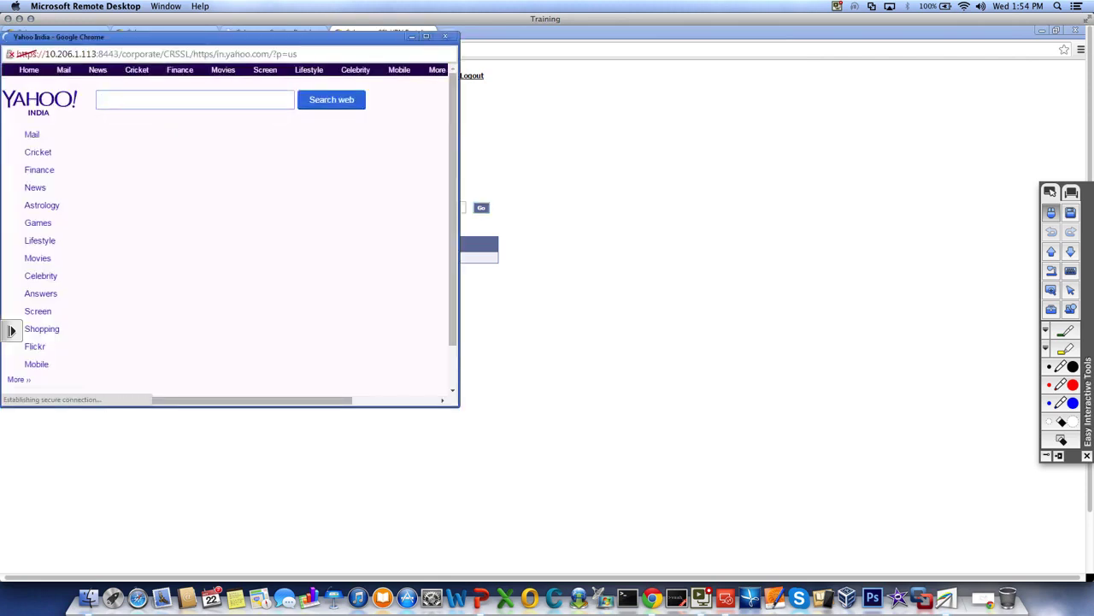
{"action": "key", "text": "shift+Left"}
{"action": "key", "text": "shift+Left"}
{"action": "key", "text": "shift+Left"}
{"action": "key", "text": "shift+Left"}
{"action": "key", "text": "shift+Left"}
{"action": "key", "text": "shift+Left"}
{"action": "key", "text": "shift+Left"}
{"action": "key", "text": "shift+Left"}
{"action": "key", "text": "shift+Left"}
{"action": "key", "text": "shift+Left"}
{"action": "key", "text": "shift+Left"}
{"action": "key", "text": "shift+Left"}
{"action": "key", "text": "shift+Left"}
{"action": "key", "text": "shift+Left"}
{"action": "key", "text": "shift+Left"}
{"action": "key", "text": "shift+Left"}
{"action": "key", "text": "shift+Left"}
{"action": "key", "text": "shift+Left"}
{"action": "key", "text": "shift+Left"}
{"action": "key", "text": "shift+Left"}
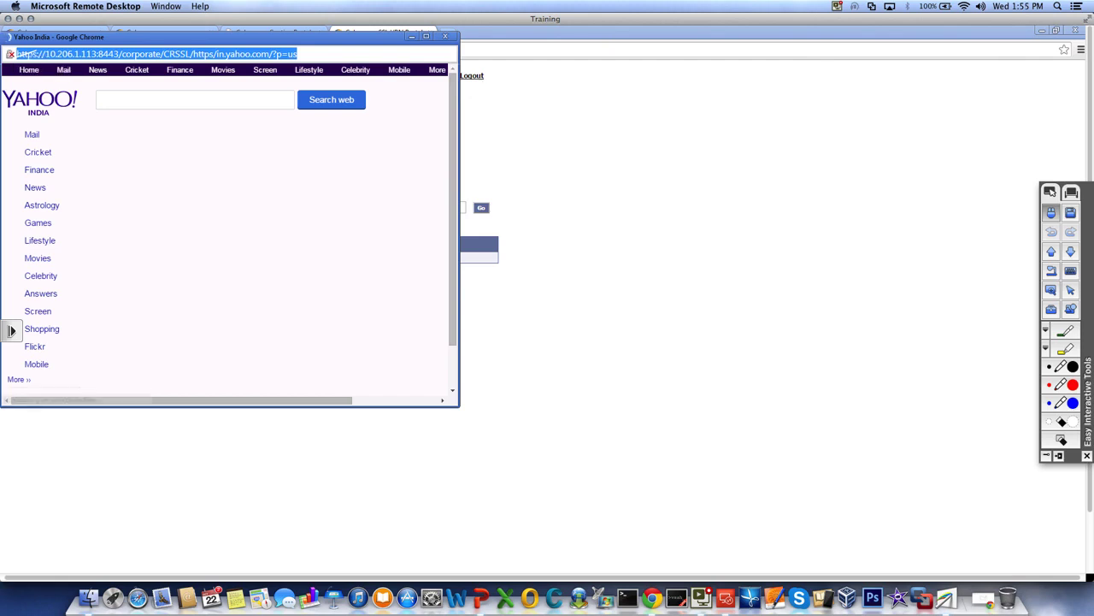
{"action": "key", "text": "ctrl+w"}
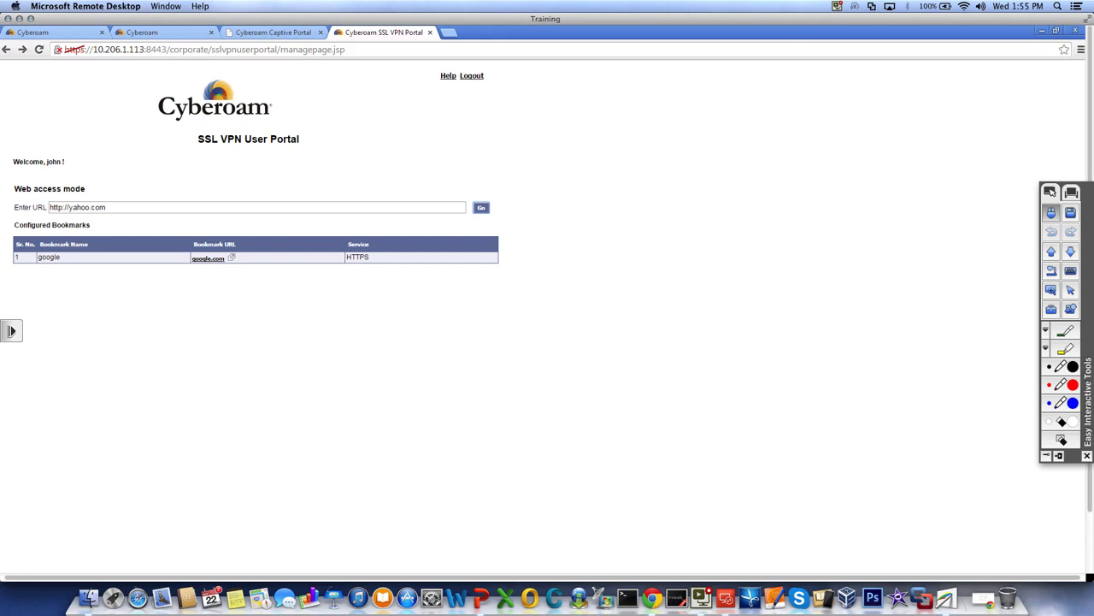
Step: Return to the presentation and advance the slideshow to the Module 9 (QoS) slide
{"action": "key", "text": "super+Tab"}
{"action": "left_click", "coordinate": [42, 576]}
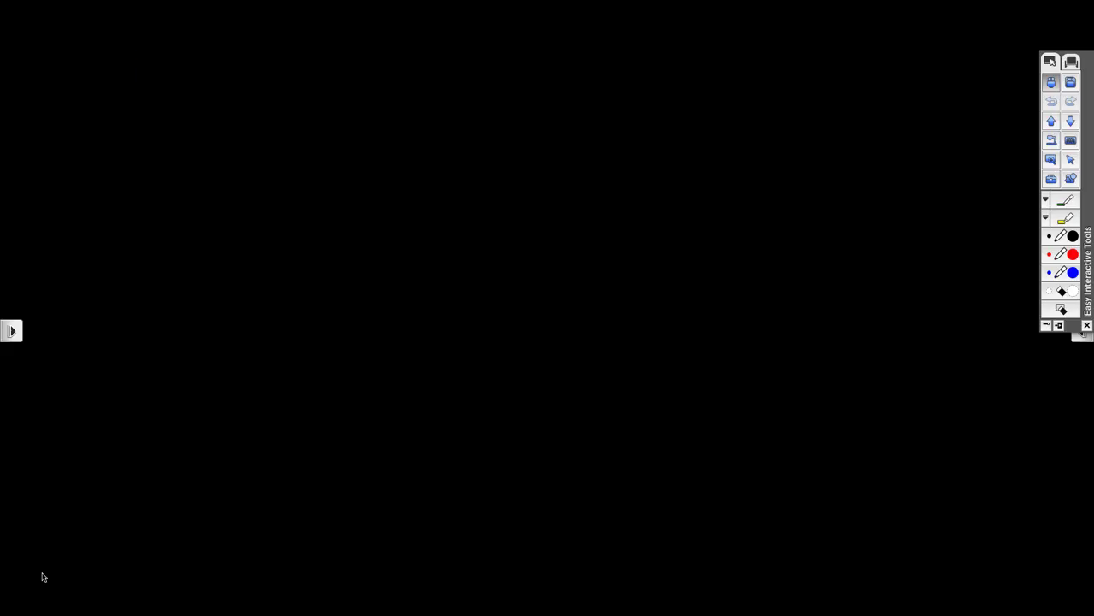
{"action": "key", "text": "Right"}
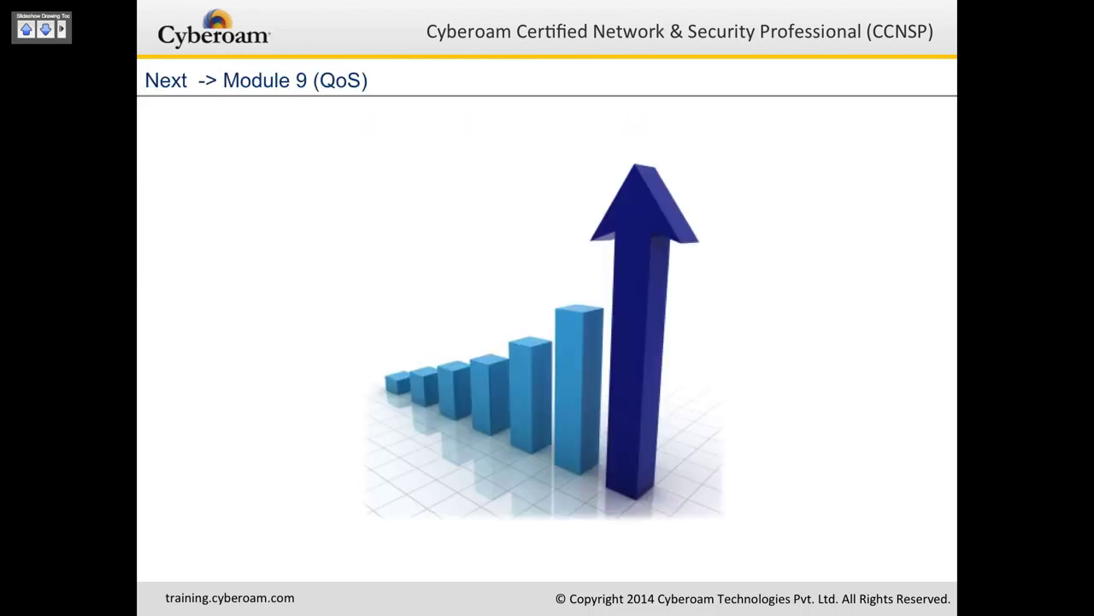